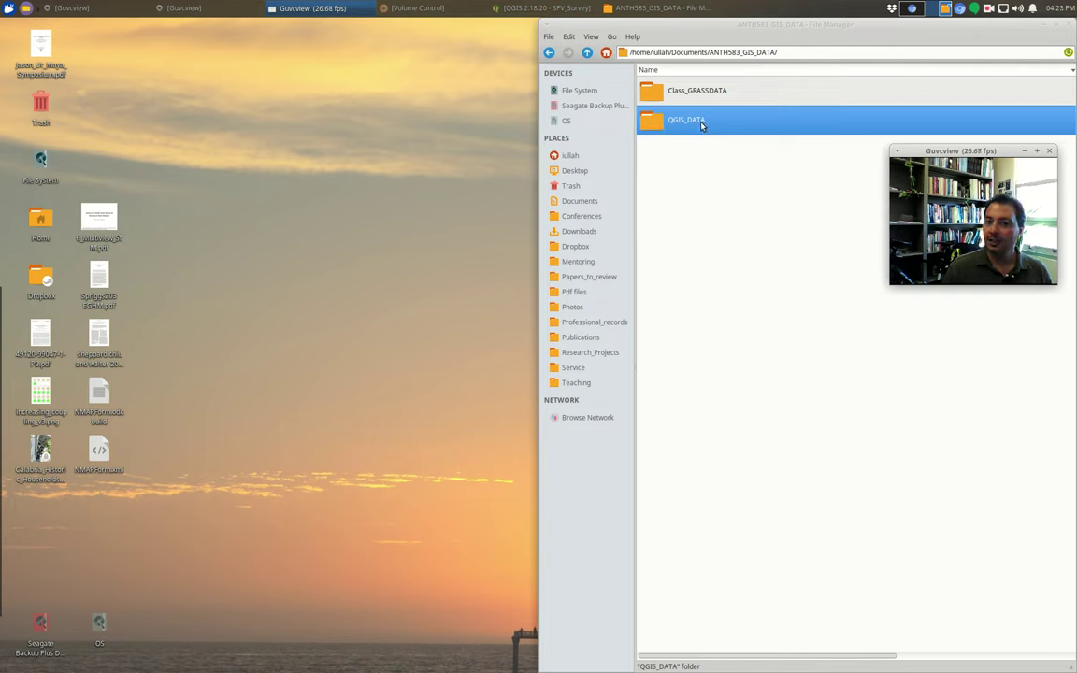
- Go into QGIS_DATA > San_Pasquale and show the SPV_Survey.zip options without extracting it
double_click(699, 125)
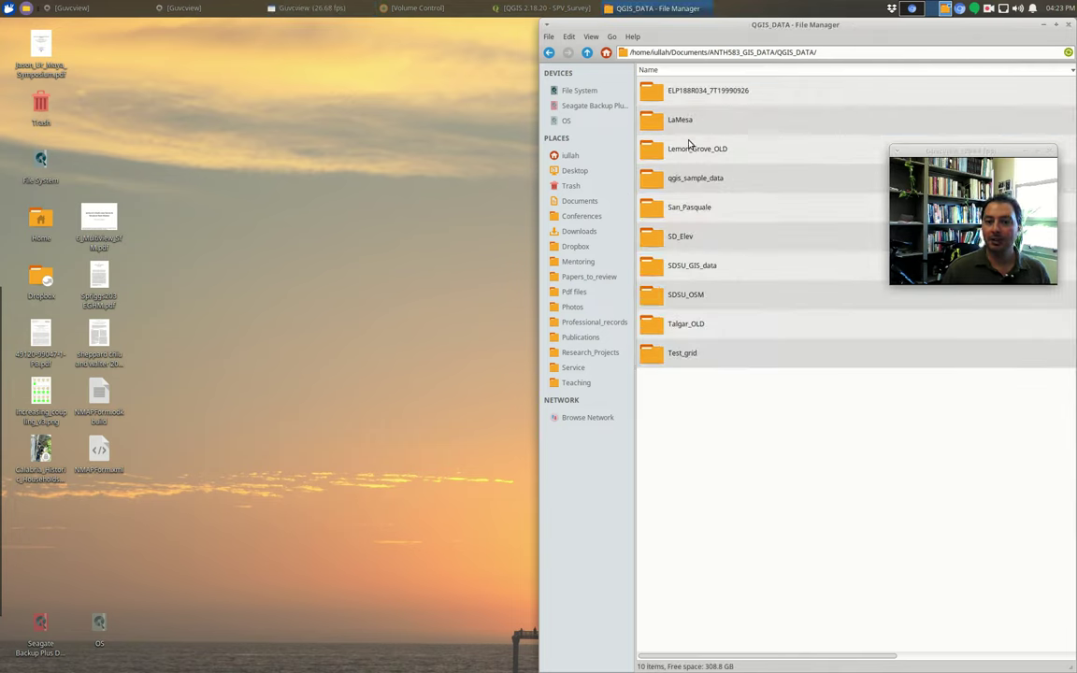
click(690, 209)
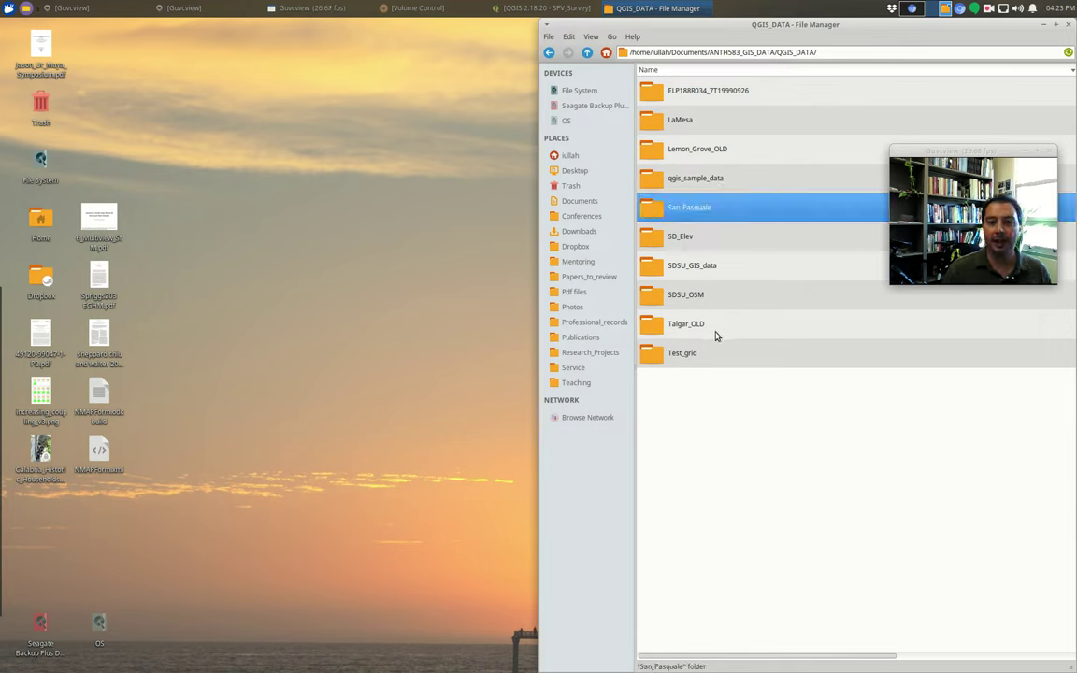
double_click(682, 208)
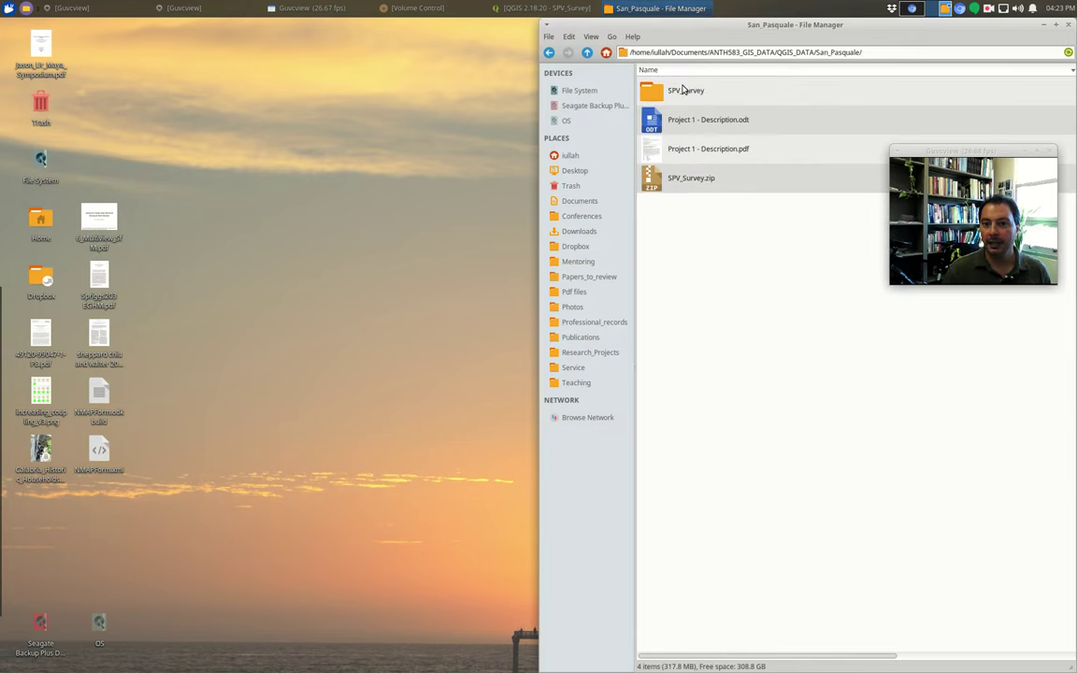
click(680, 92)
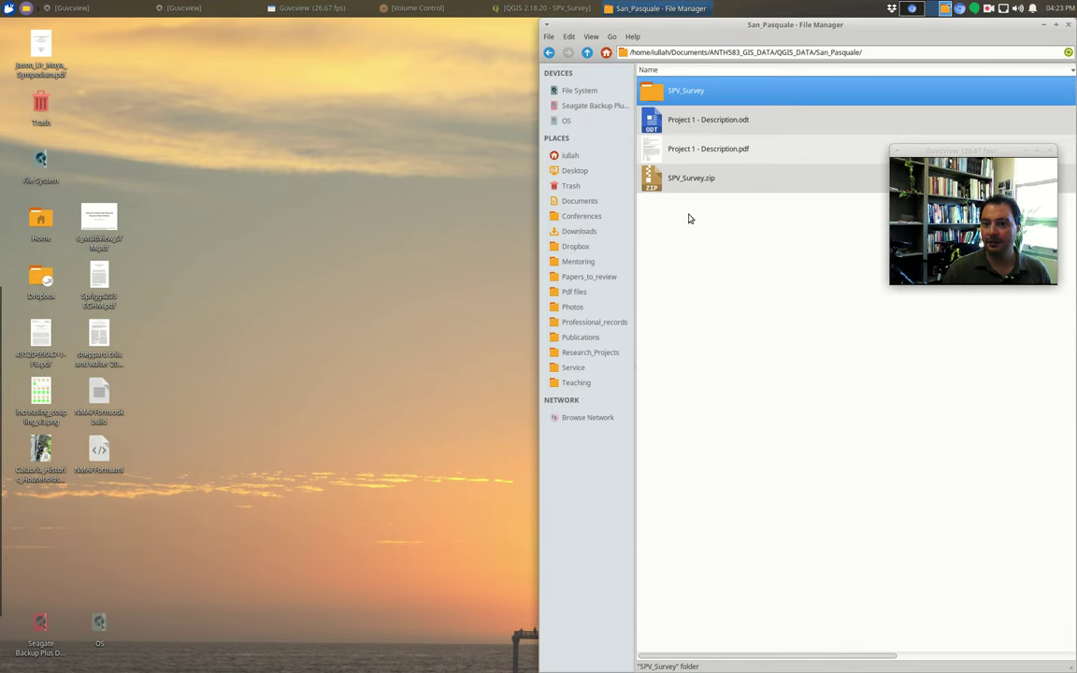
click(688, 185)
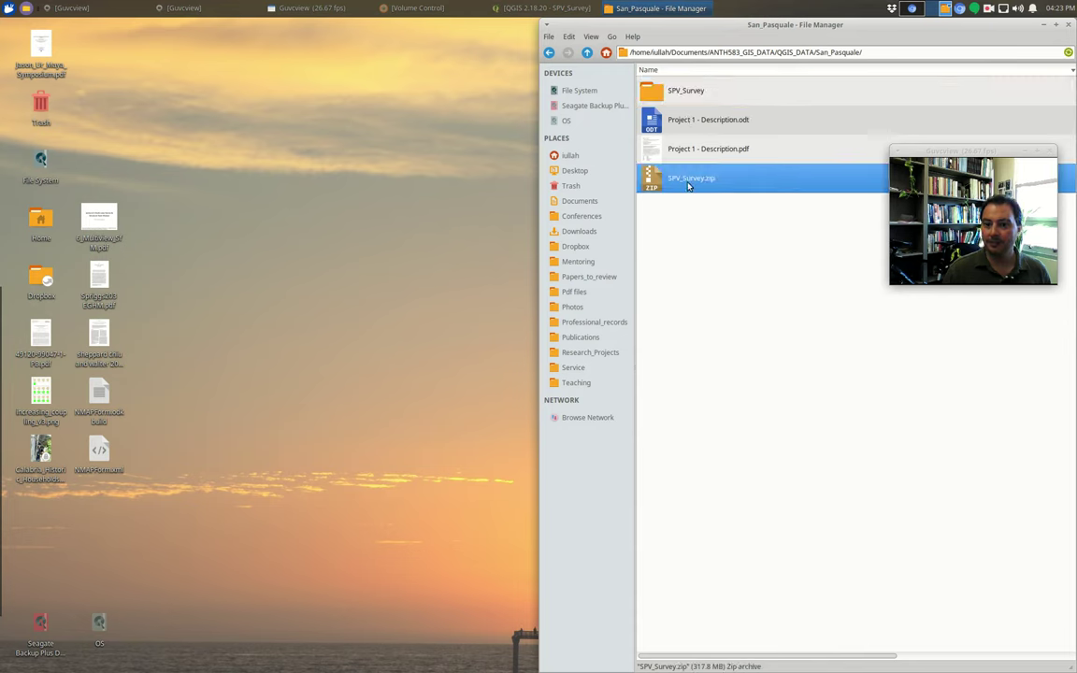
right_click(687, 185)
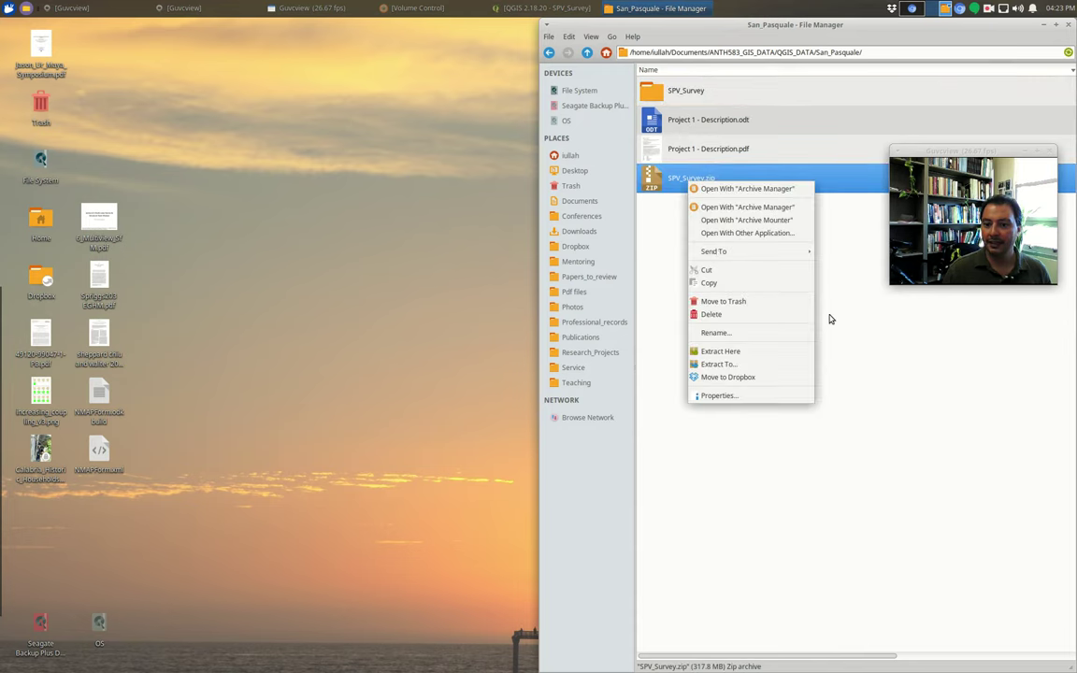
click(832, 319)
- Open SPV_Survey, point out the .qgs file and the Raster and Vector folders, then enter Vector
double_click(680, 97)
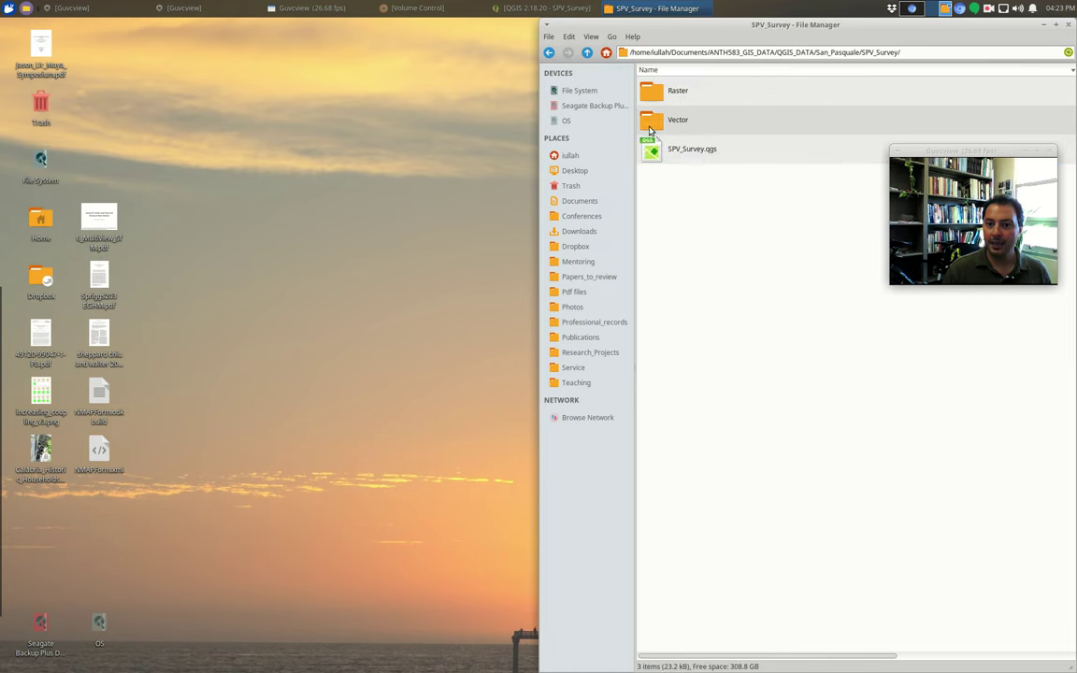
click(699, 155)
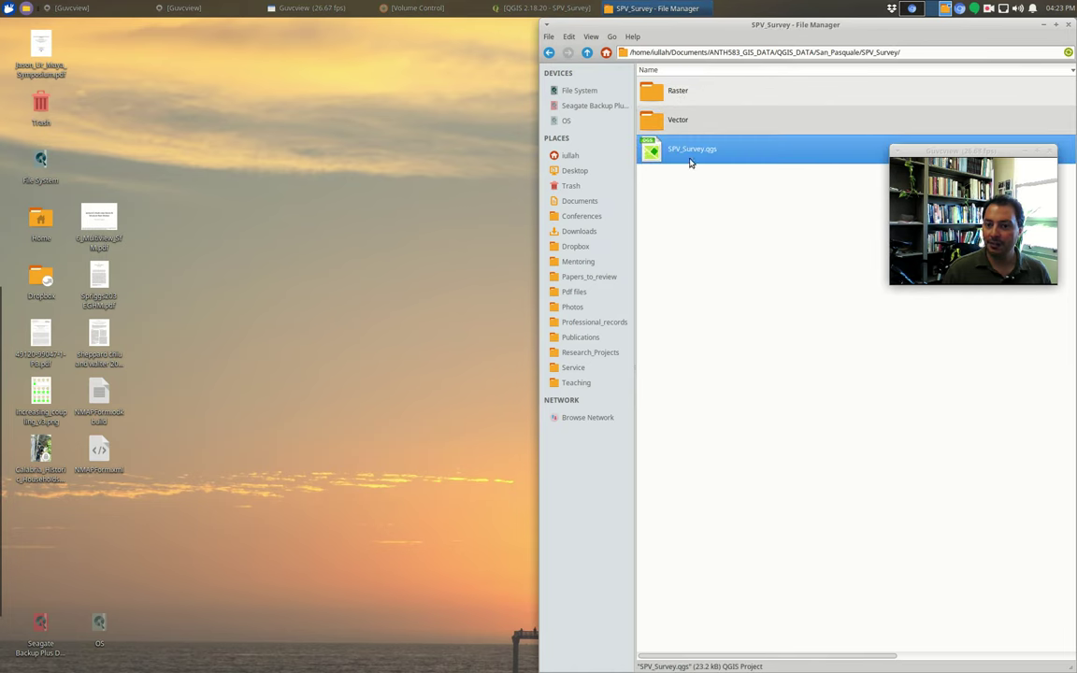
click(682, 120)
click(682, 94)
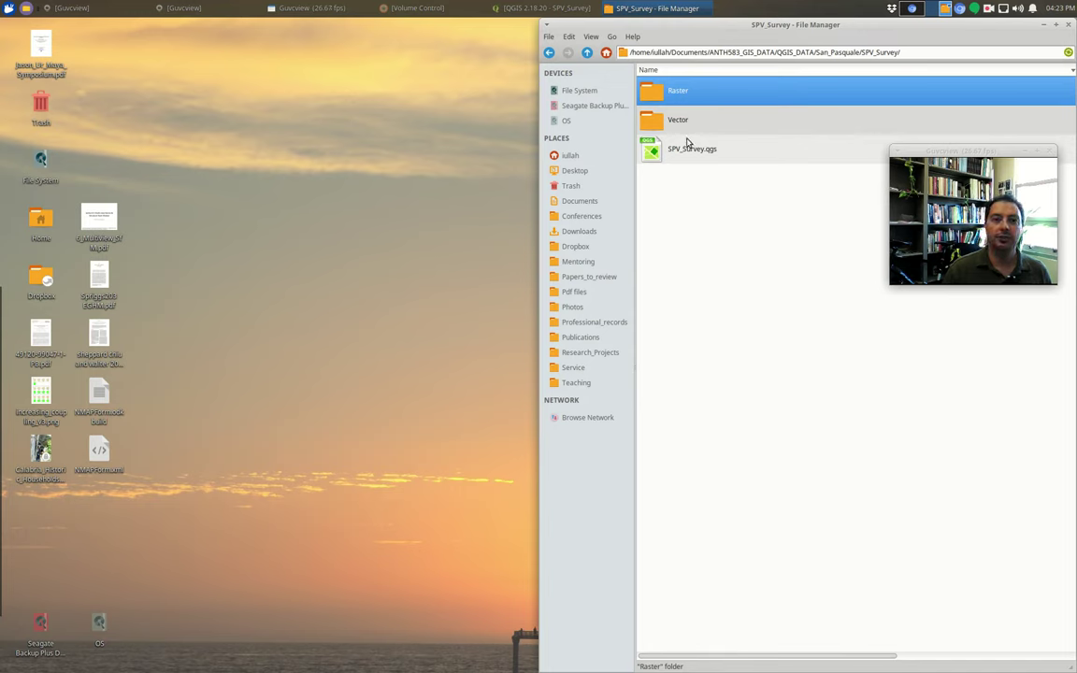
click(682, 120)
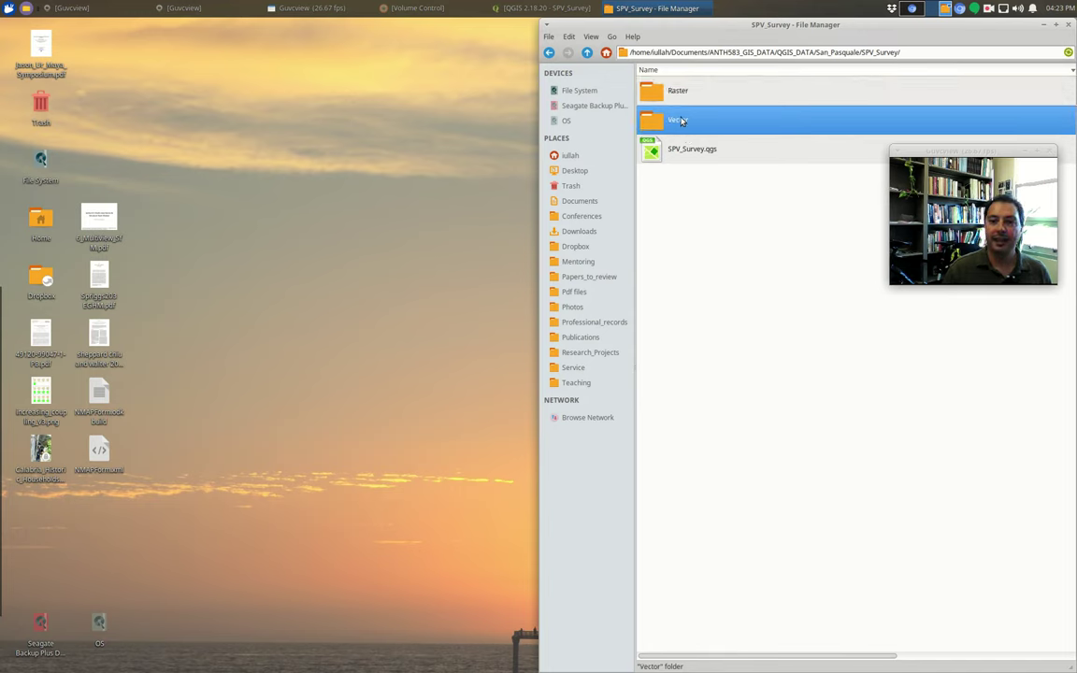
double_click(676, 126)
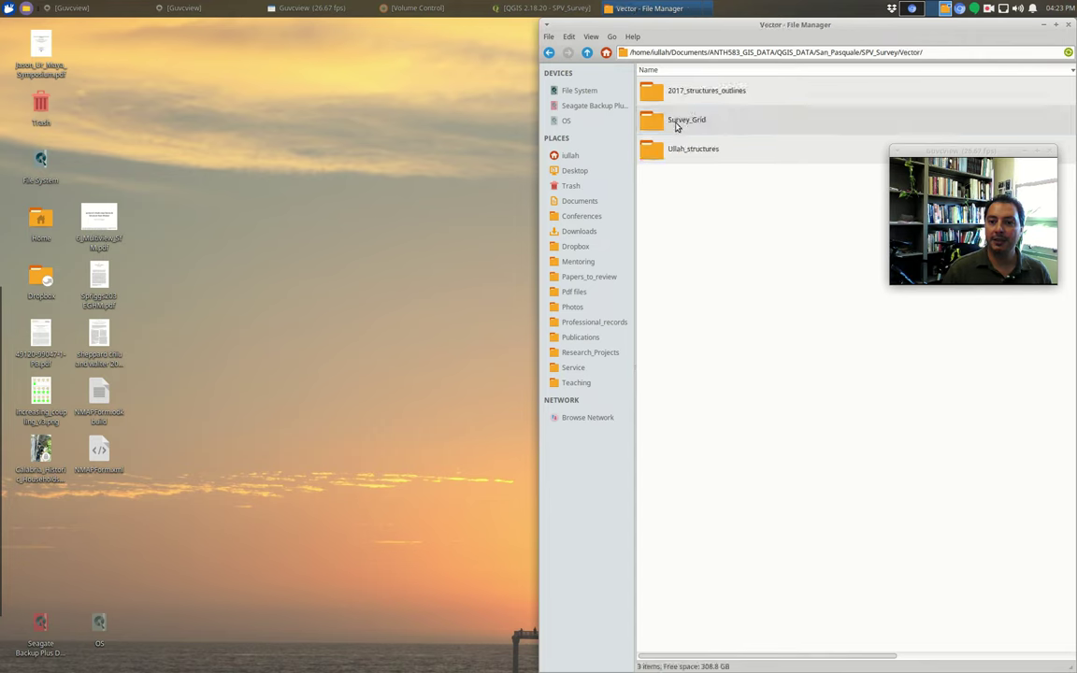
click(687, 158)
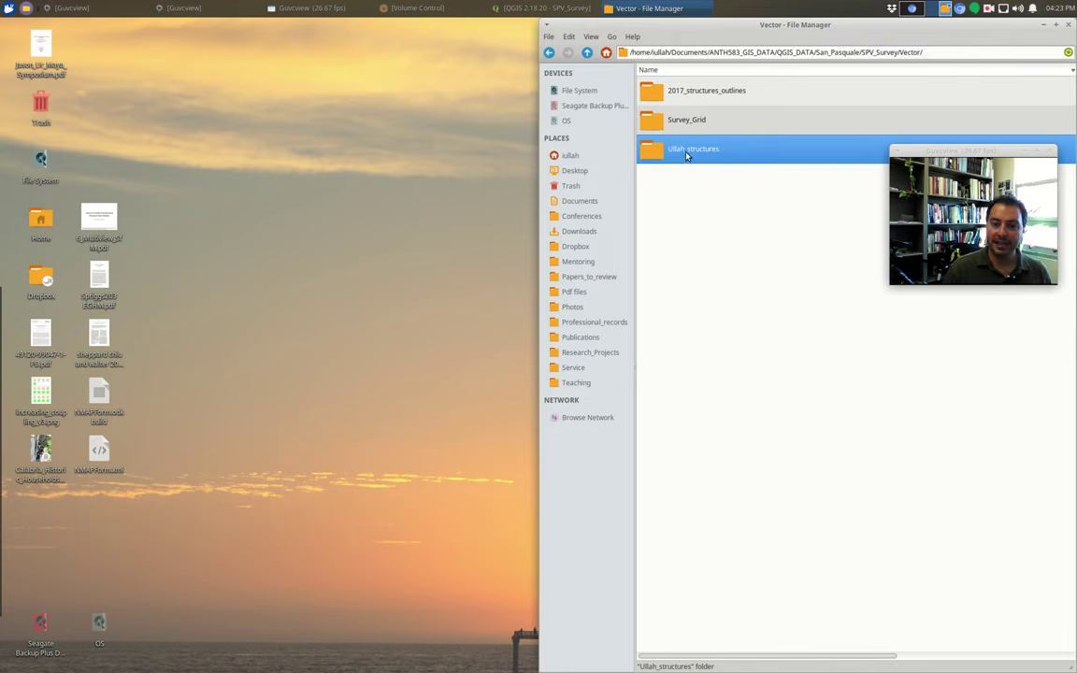
- Open Ullah_structures and highlight its .cpg, .dbf, .prj, .qpj, .shp and .shx files
double_click(709, 153)
click(696, 90)
click(697, 123)
click(697, 151)
click(698, 178)
click(702, 211)
click(715, 238)
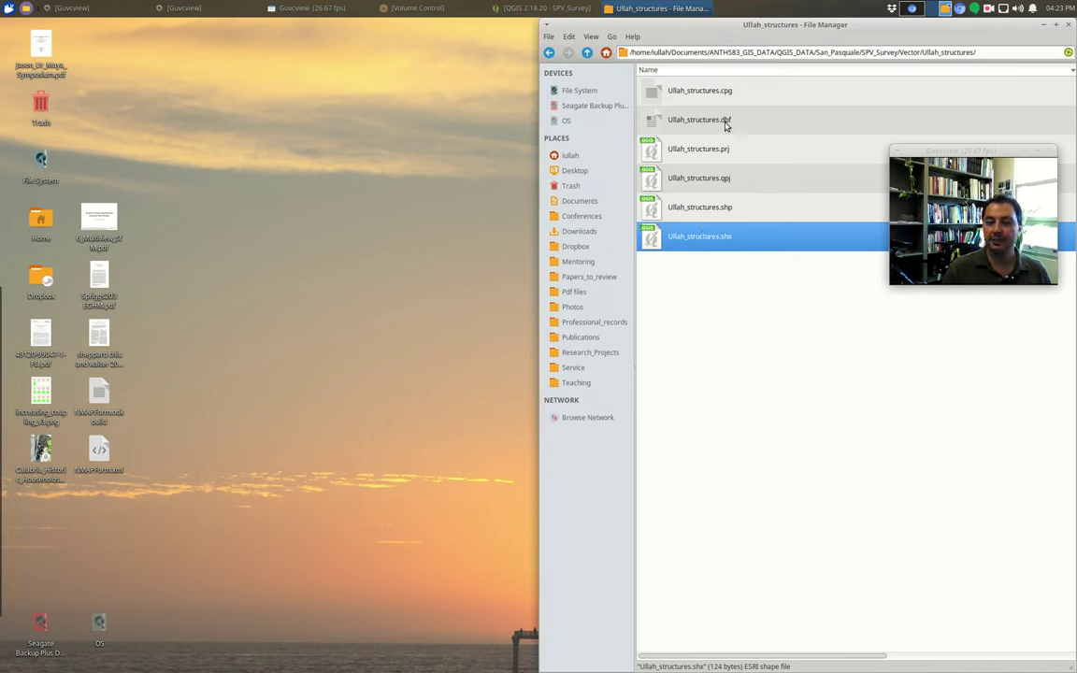
click(732, 205)
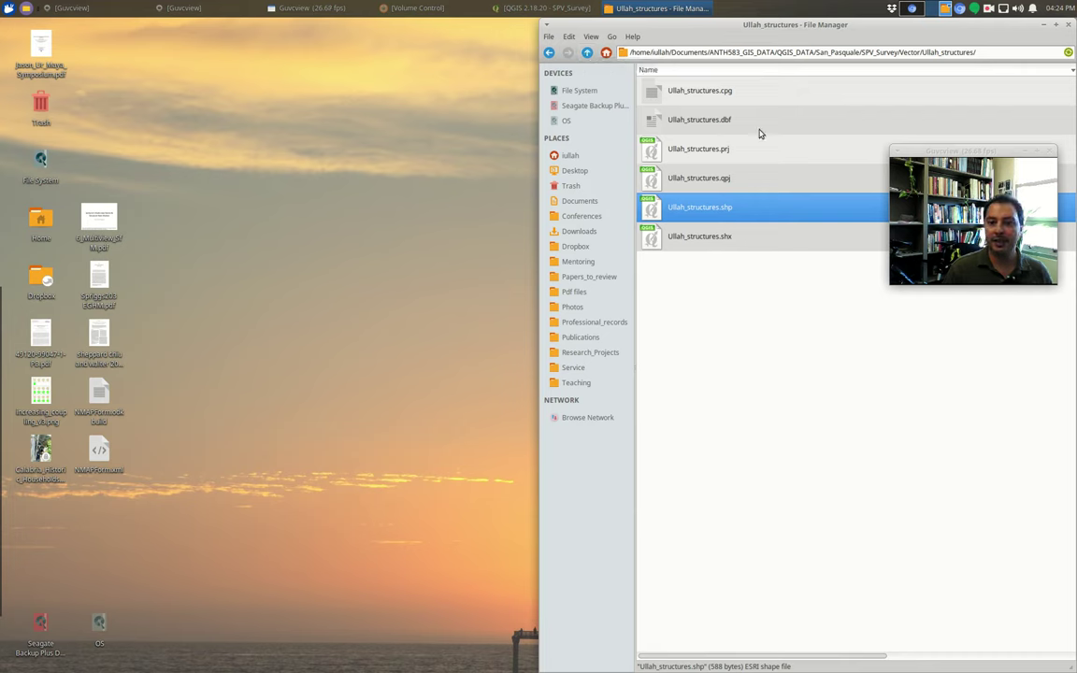
- Go up from Vector through SPV_Survey to San_Pasquale, briefly reopening SPV_Survey
click(587, 53)
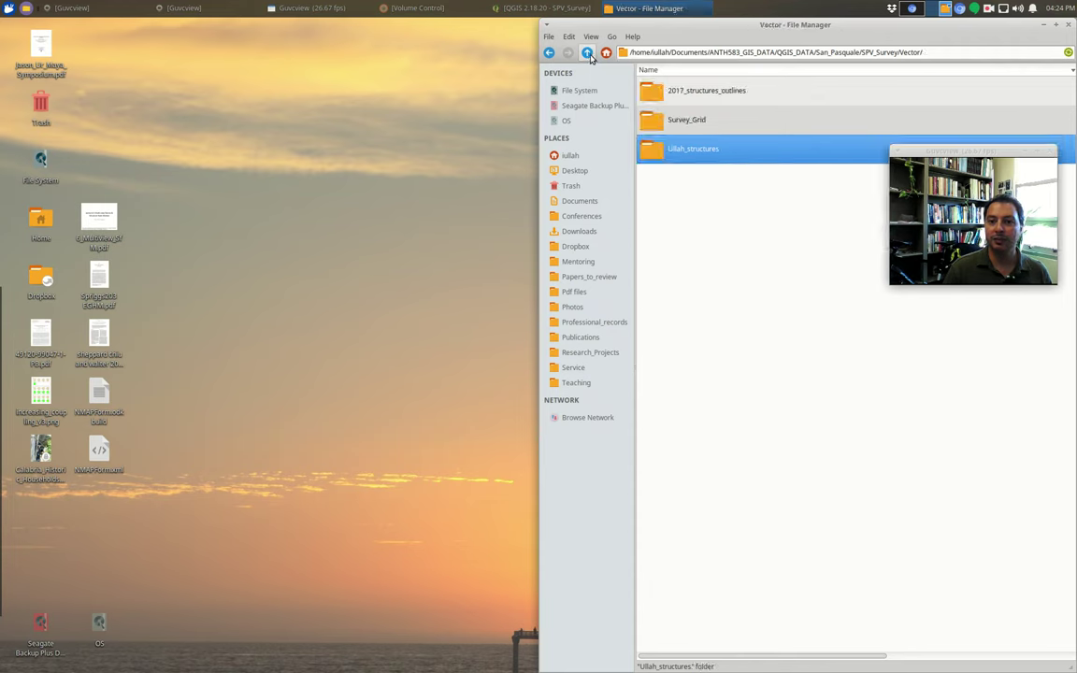
click(587, 54)
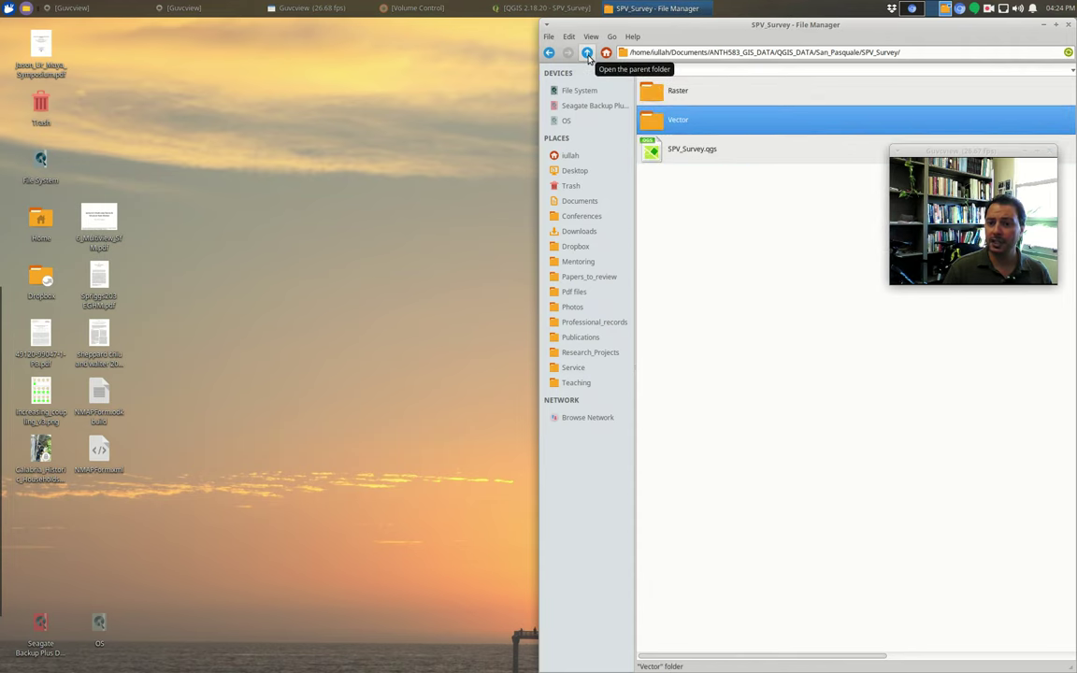
click(693, 153)
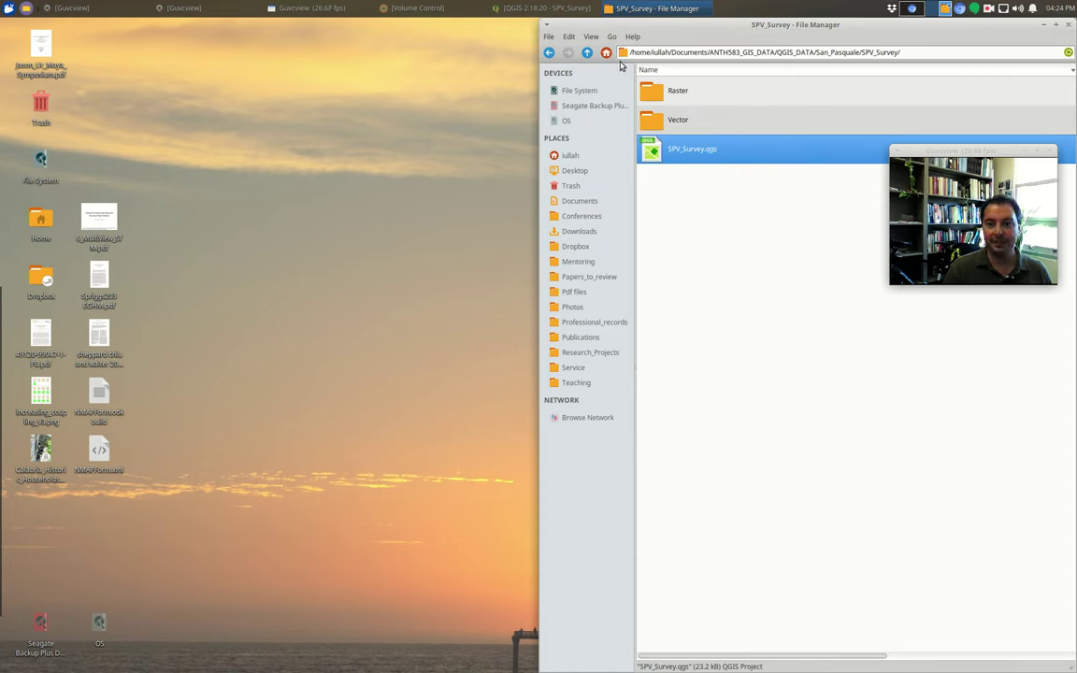
click(549, 52)
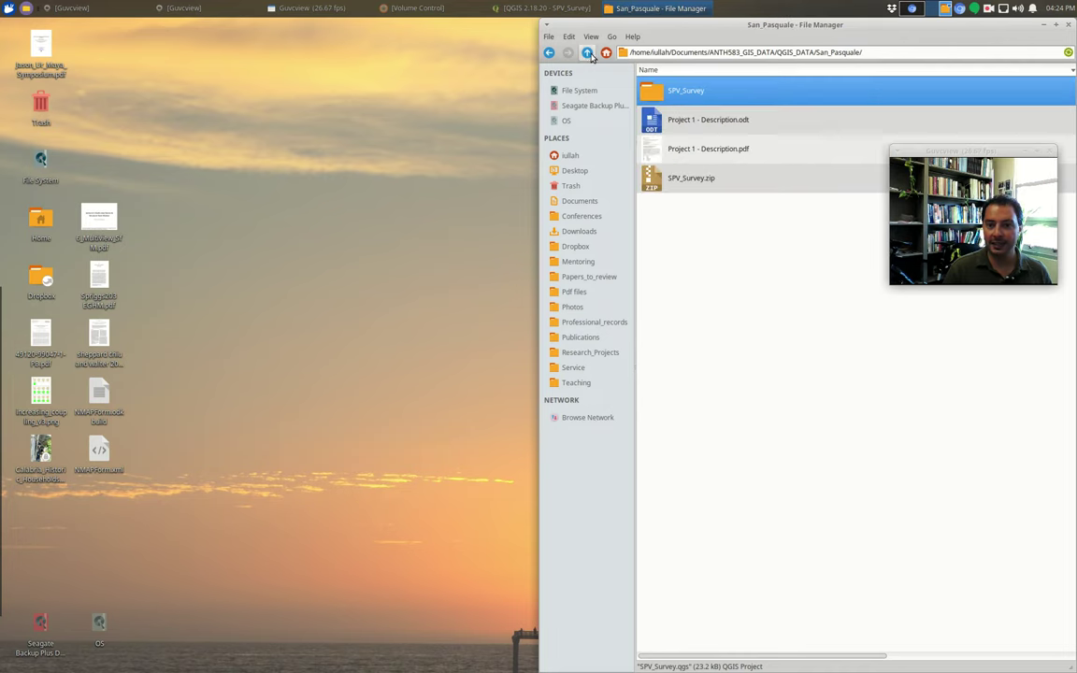
double_click(675, 103)
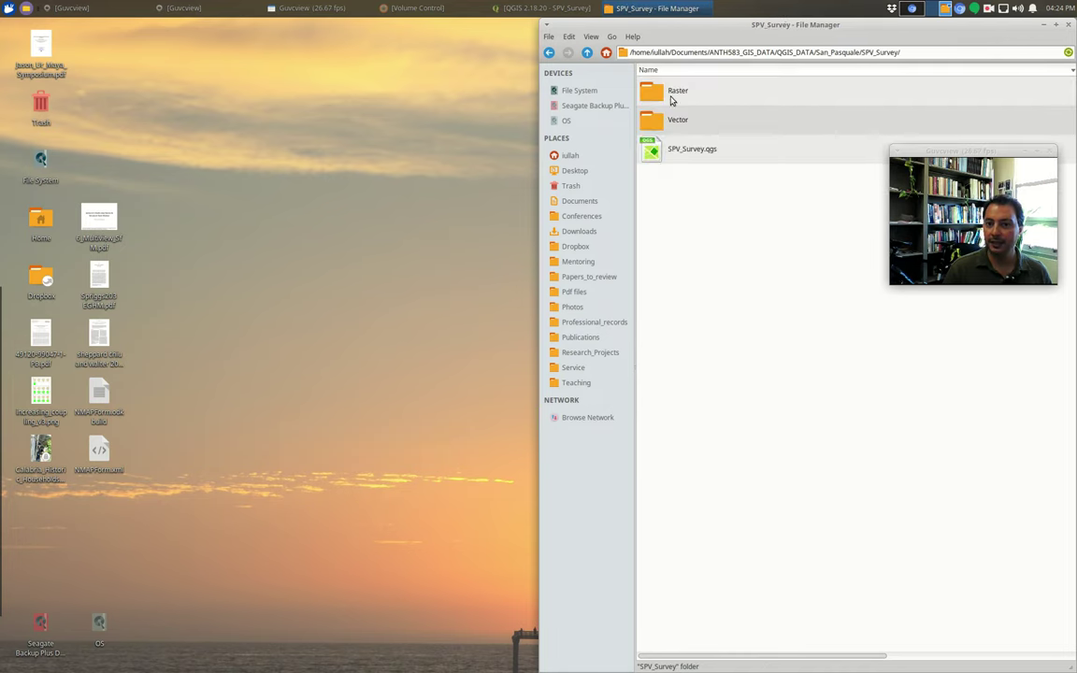
click(588, 53)
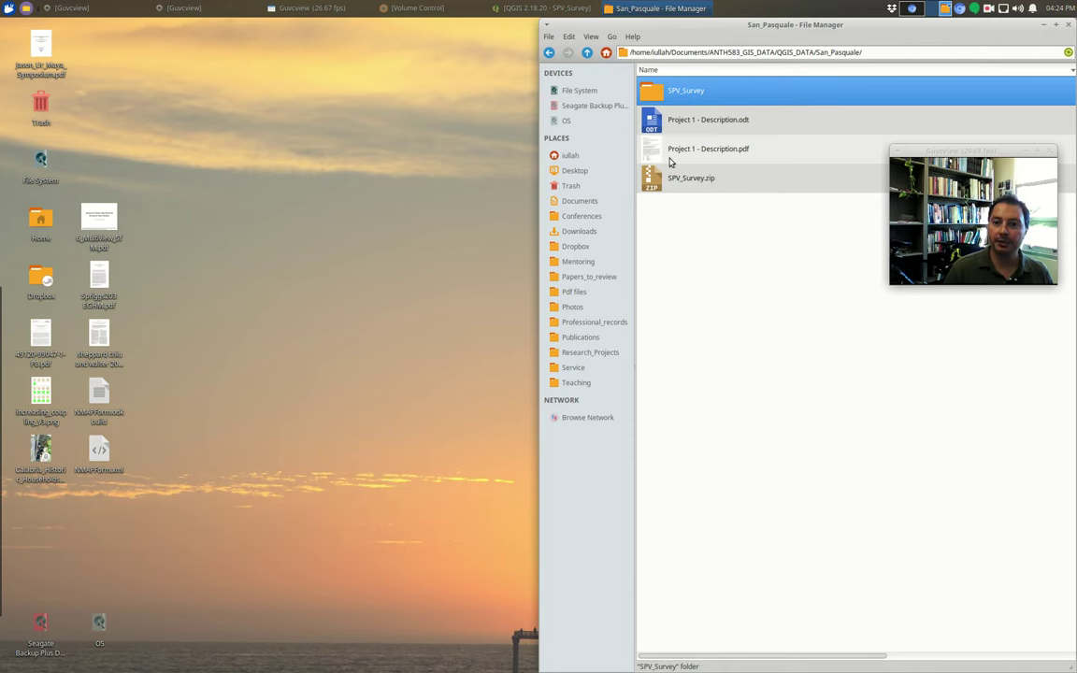
- In Project Properties, review the Identify layers, Default styles, Data sources, Variables and General pages
click(541, 9)
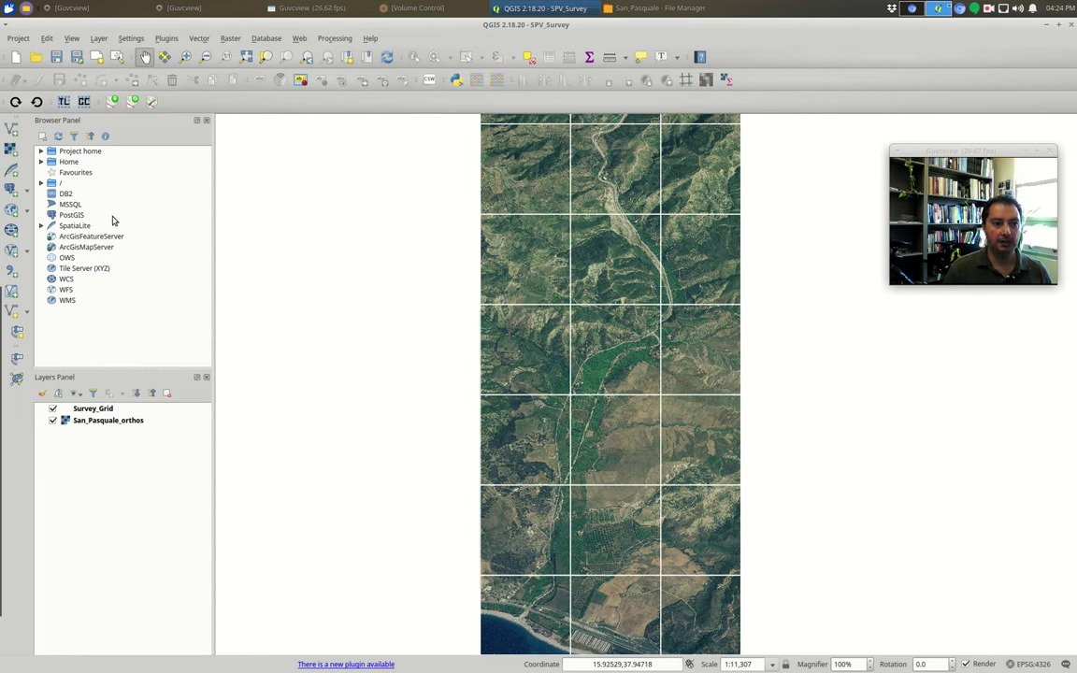
click(18, 40)
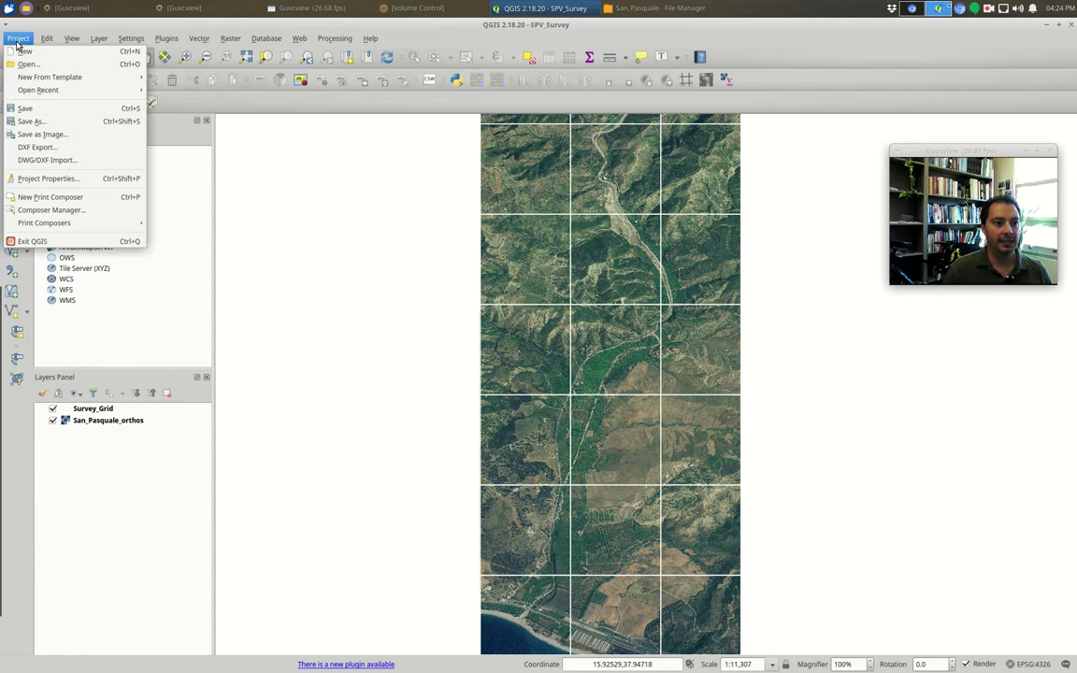
click(58, 179)
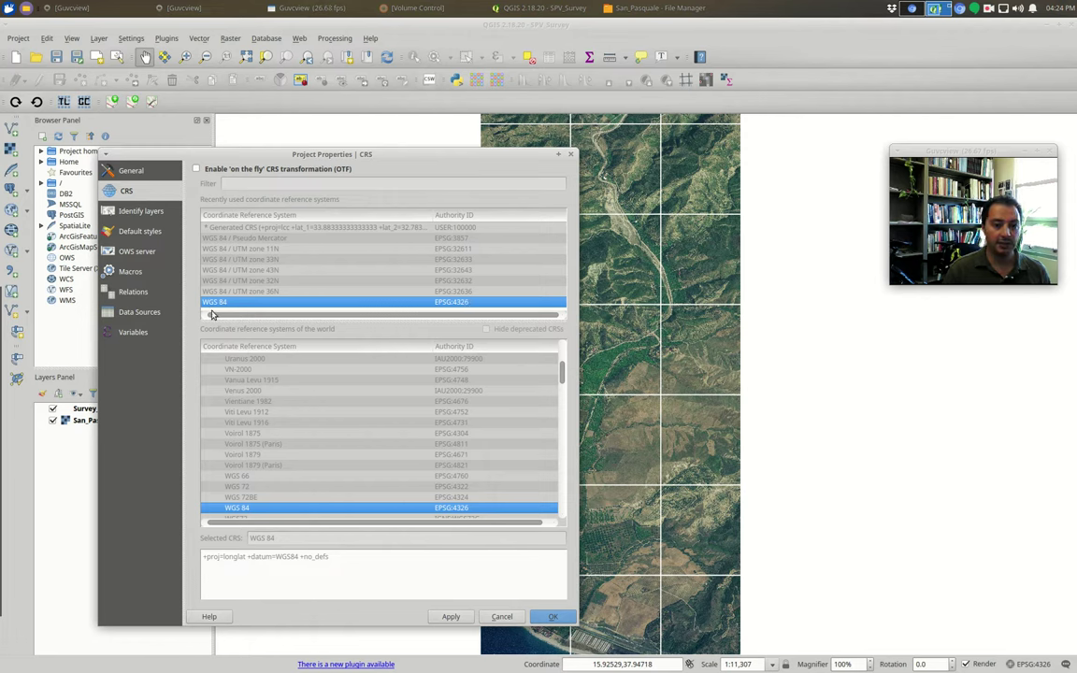
click(132, 209)
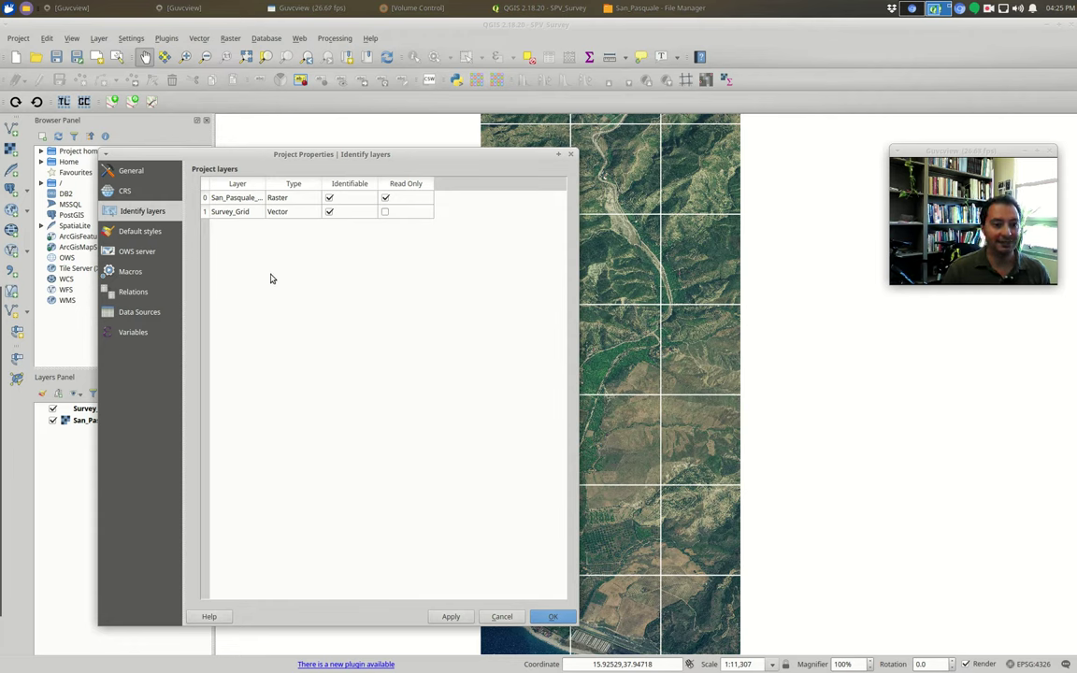
click(133, 232)
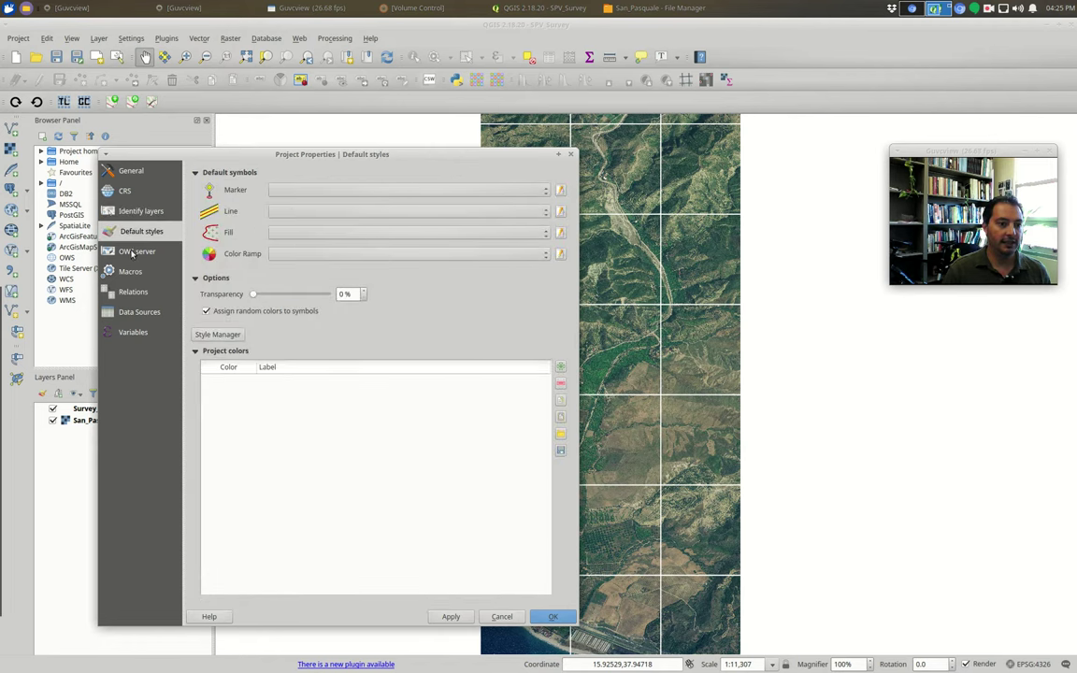
click(138, 311)
click(133, 331)
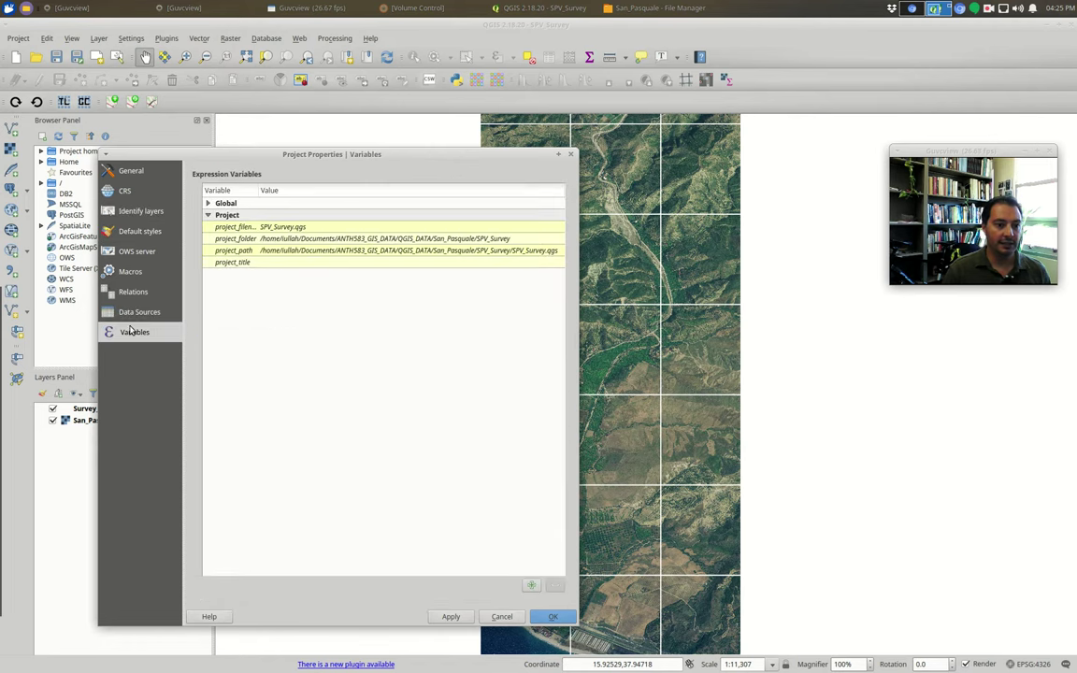
click(147, 167)
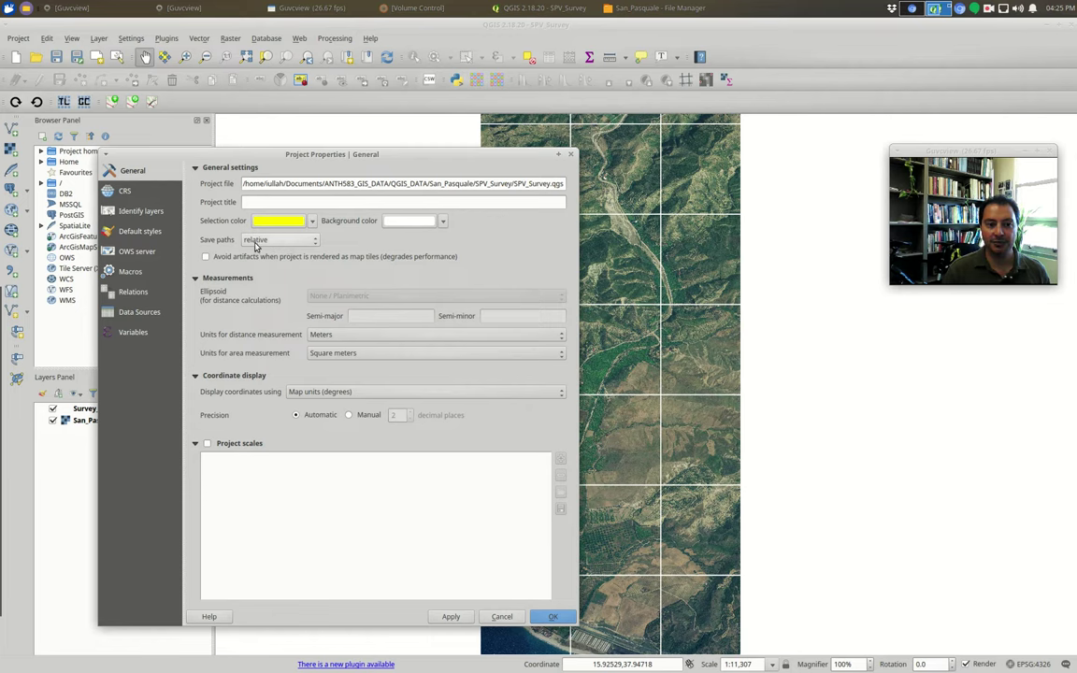
- Keep relative path saving, check the SPV_Survey folder in Thunar, then close Project Properties
click(259, 244)
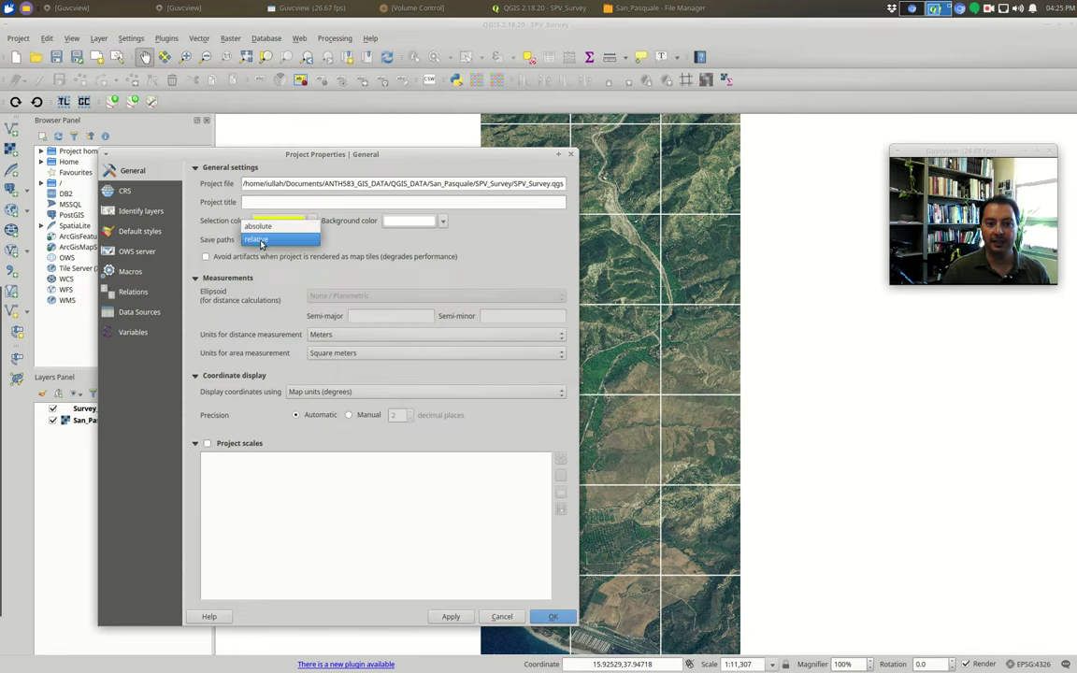
click(352, 227)
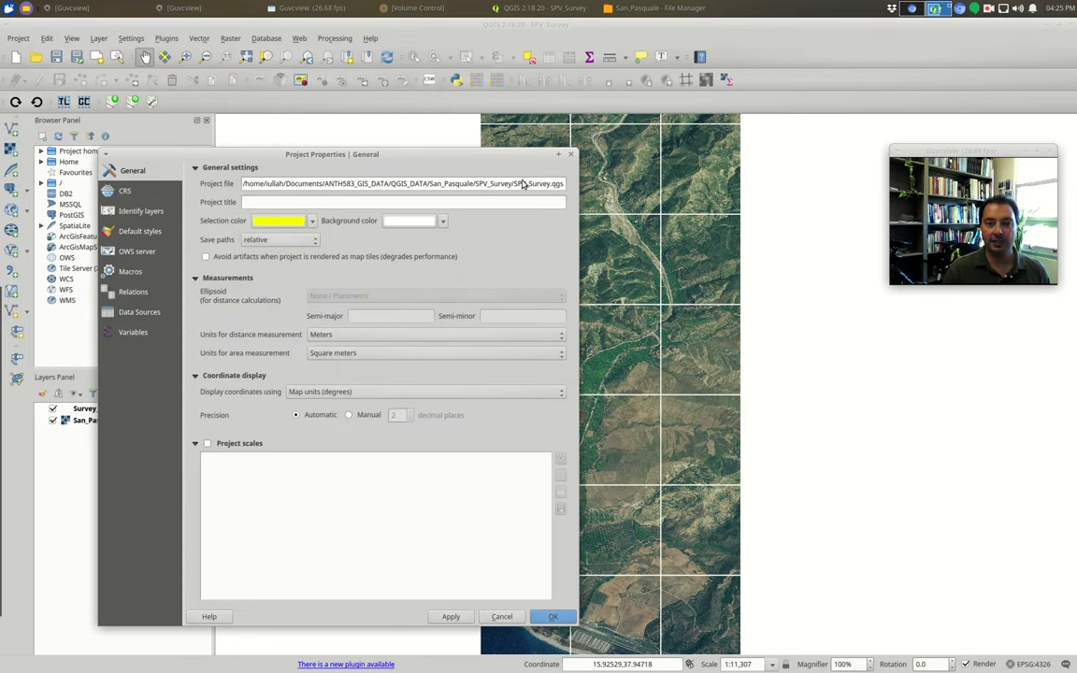
key(alt+Tab)
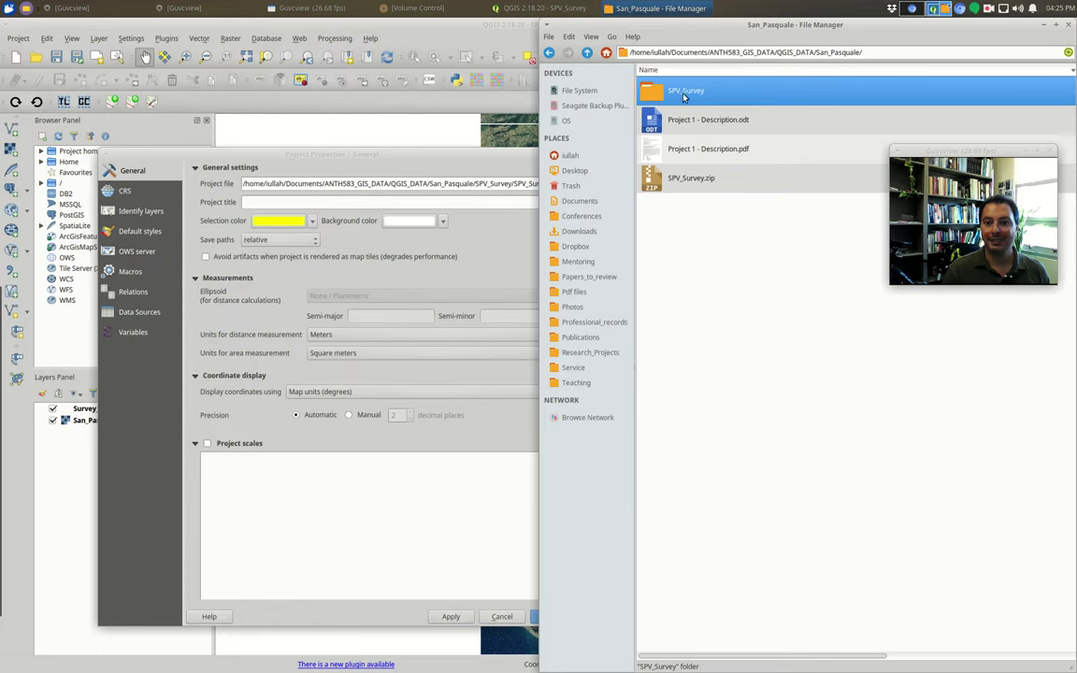
double_click(692, 93)
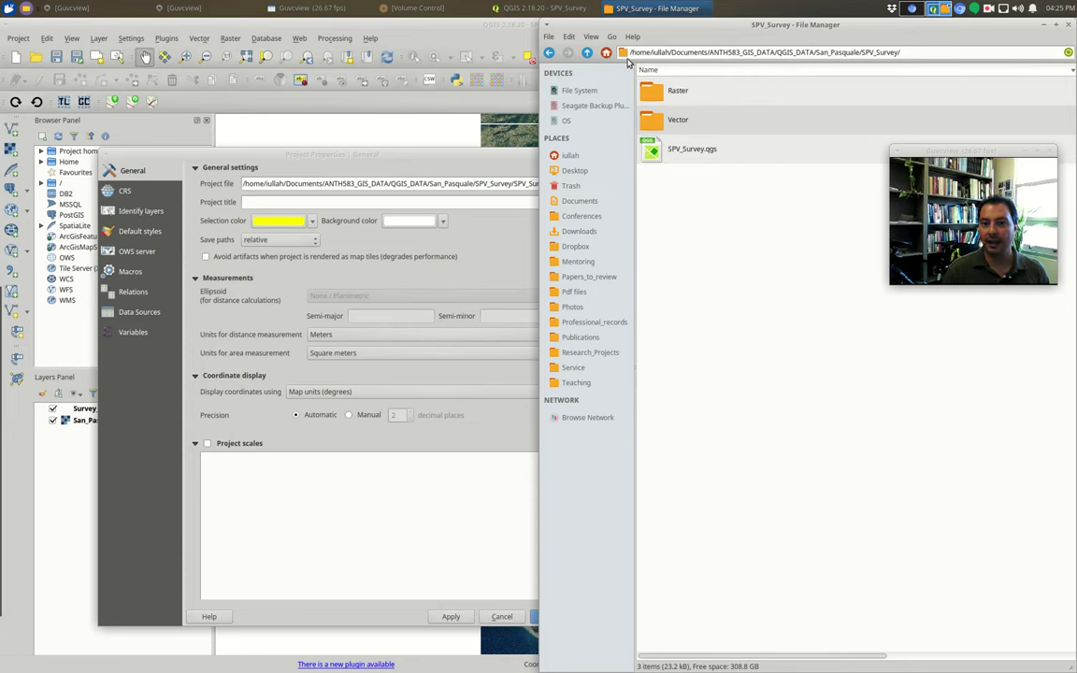
click(548, 52)
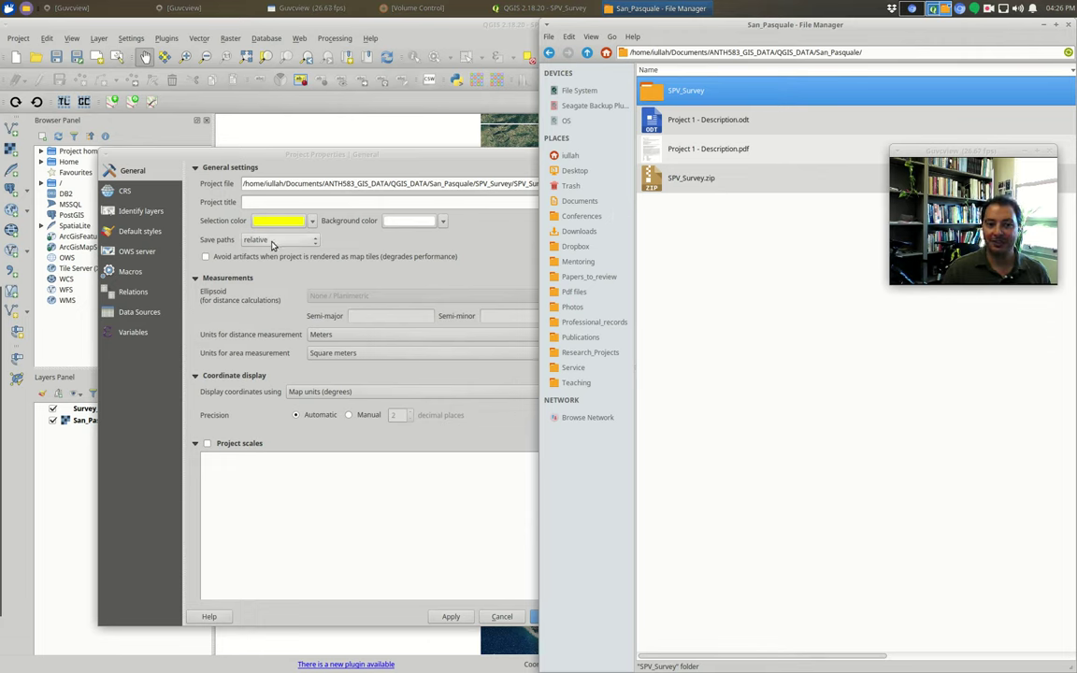
click(381, 167)
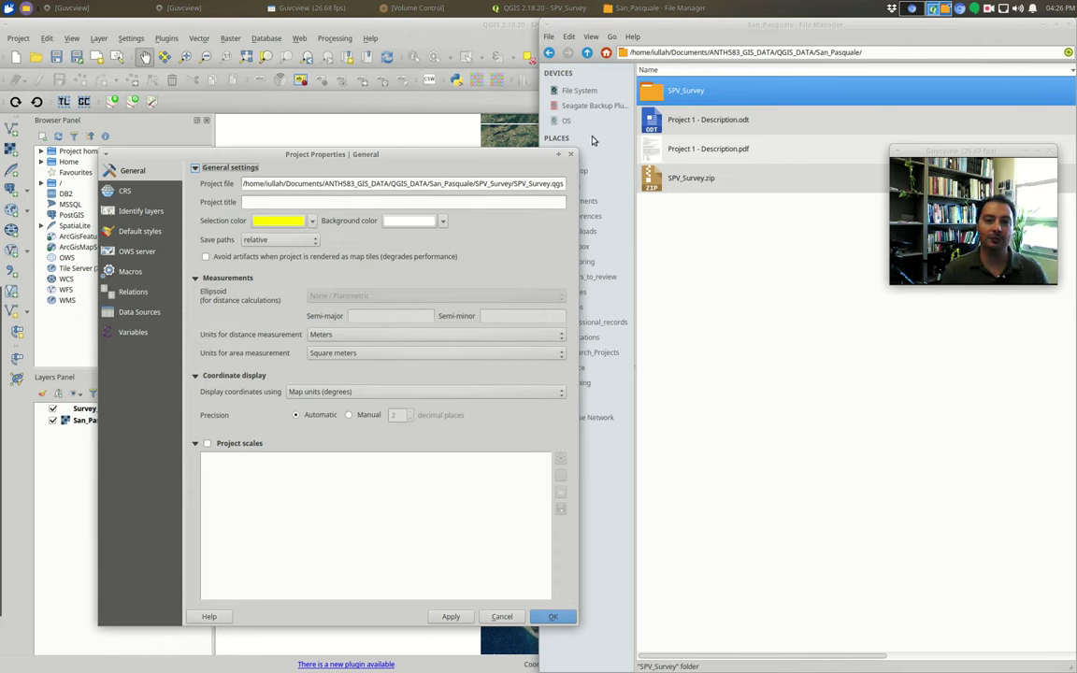
click(572, 155)
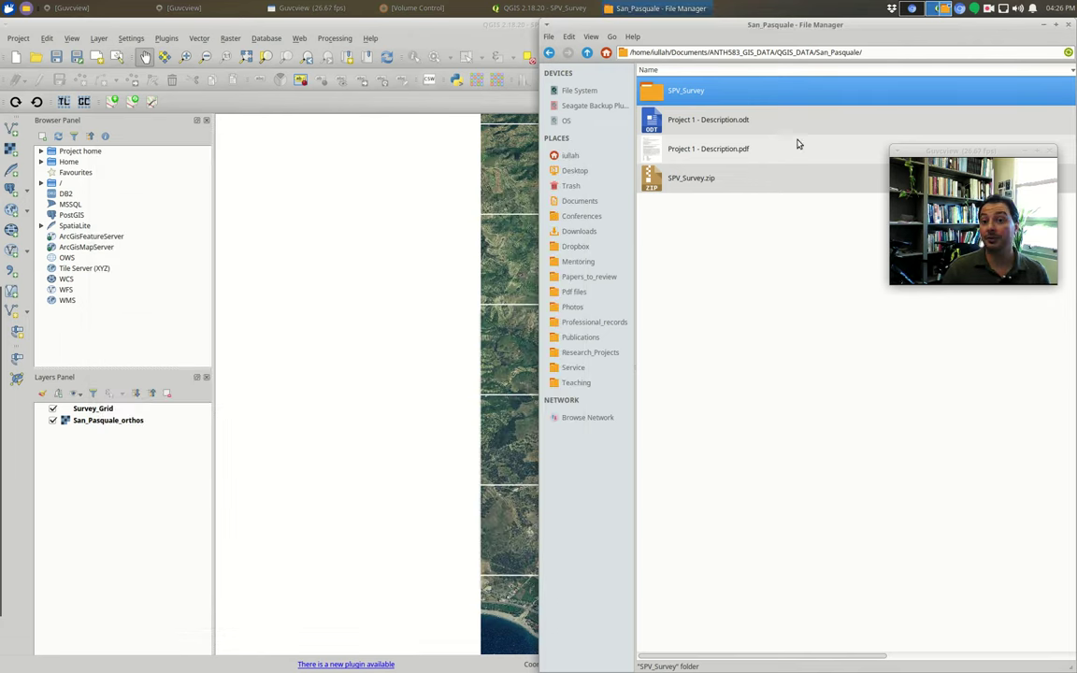
- Add Ullah_structures.shp from Project home > Vector in the Browser panel as a map layer
click(445, 32)
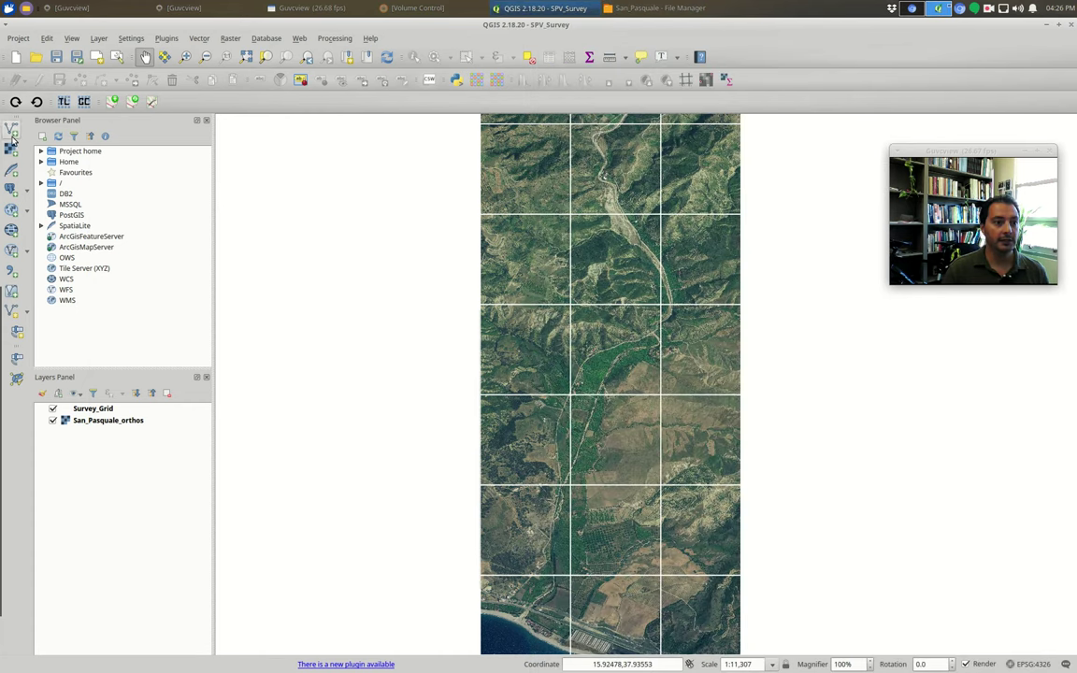
click(40, 150)
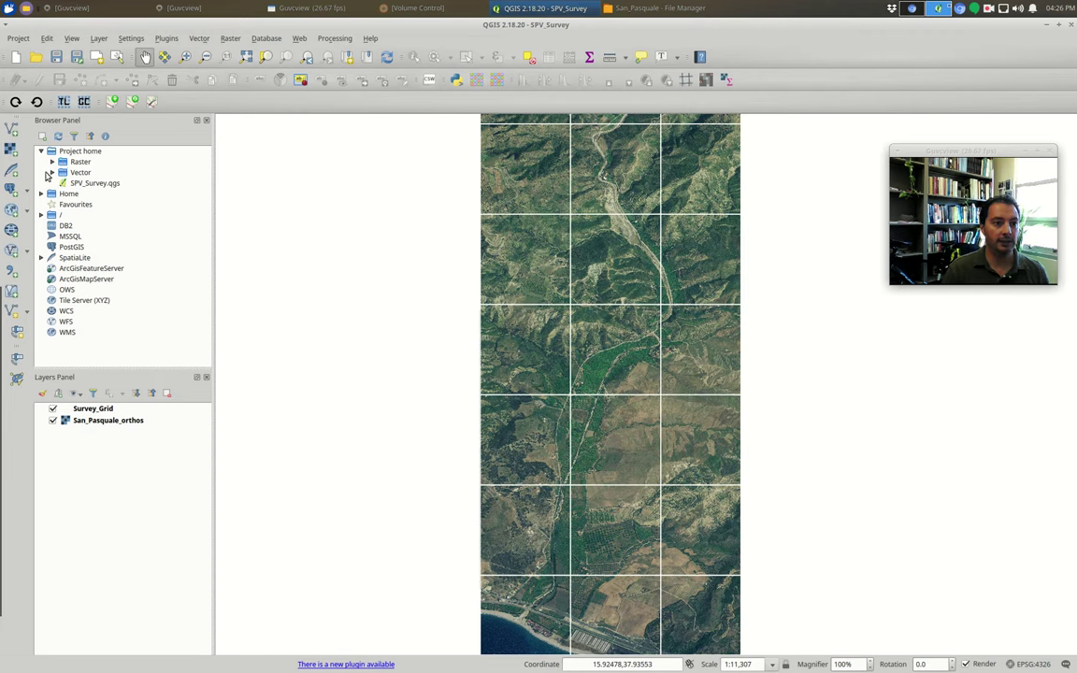
click(52, 172)
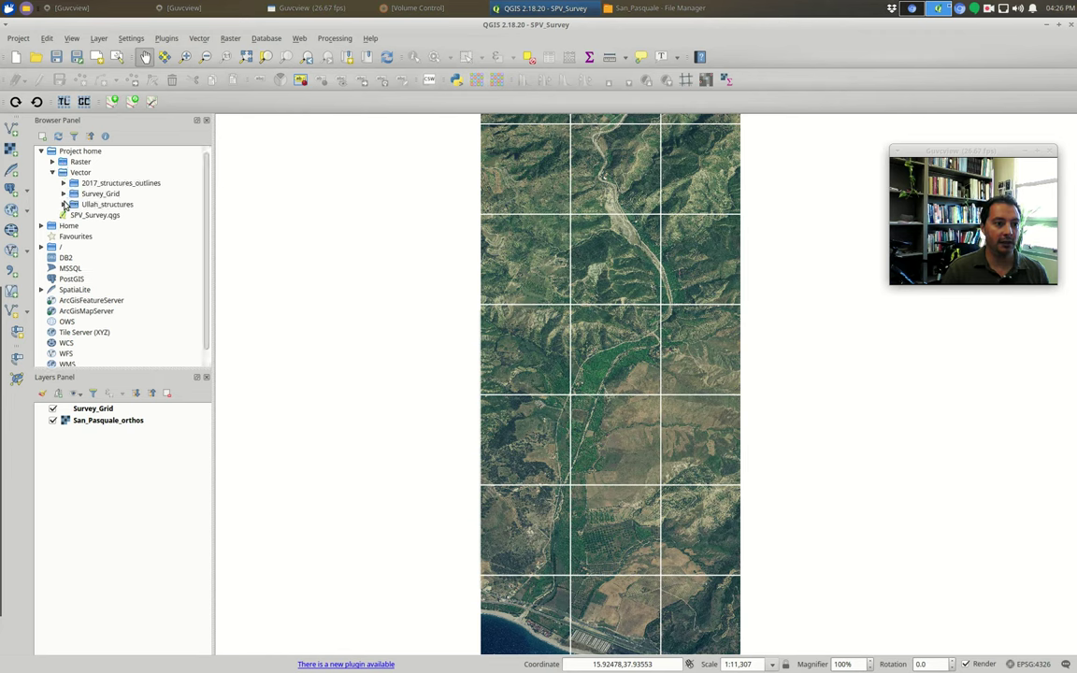
click(62, 204)
double_click(92, 216)
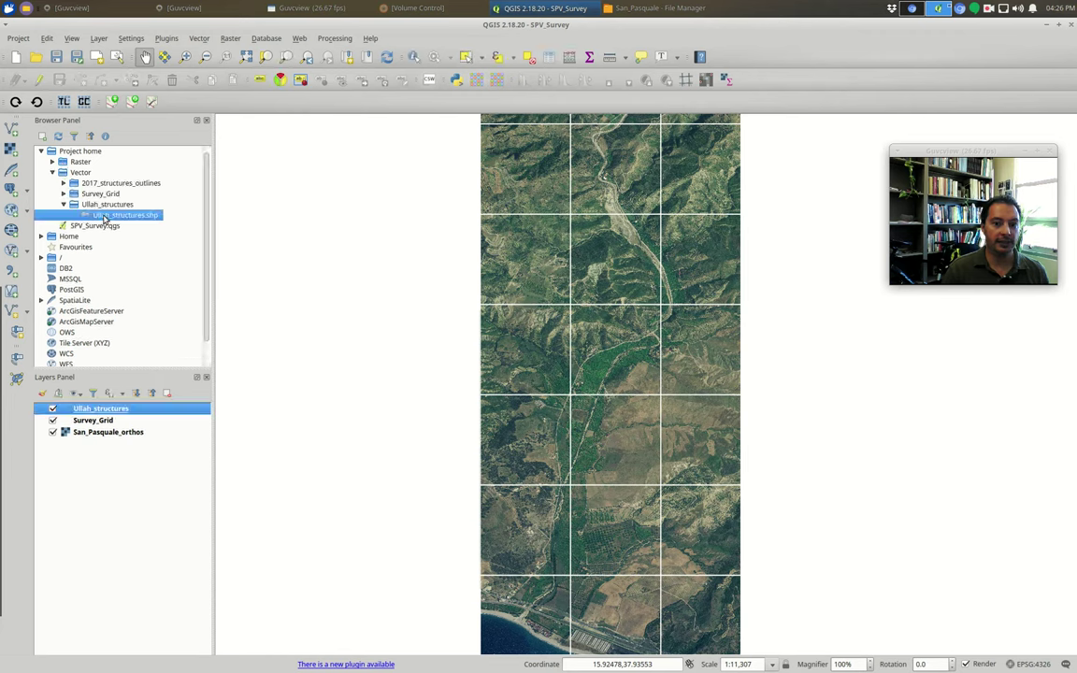
- Zoom to the Ullah_structures layer, zoom out to about 1:392 and centre the farm buildings
right_click(116, 414)
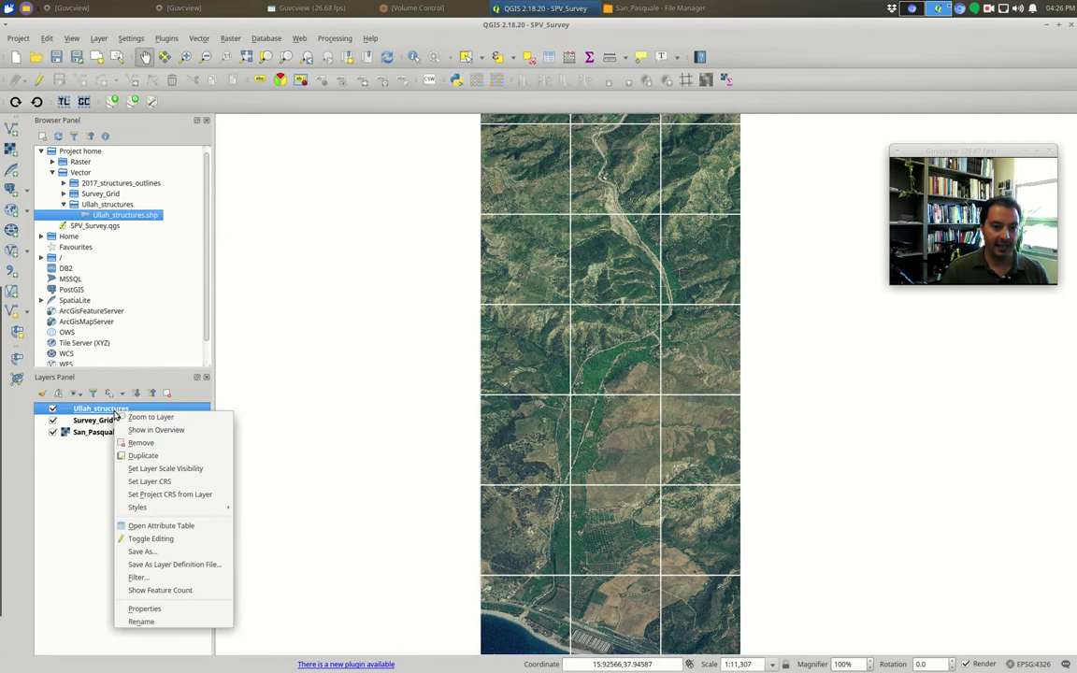
click(140, 417)
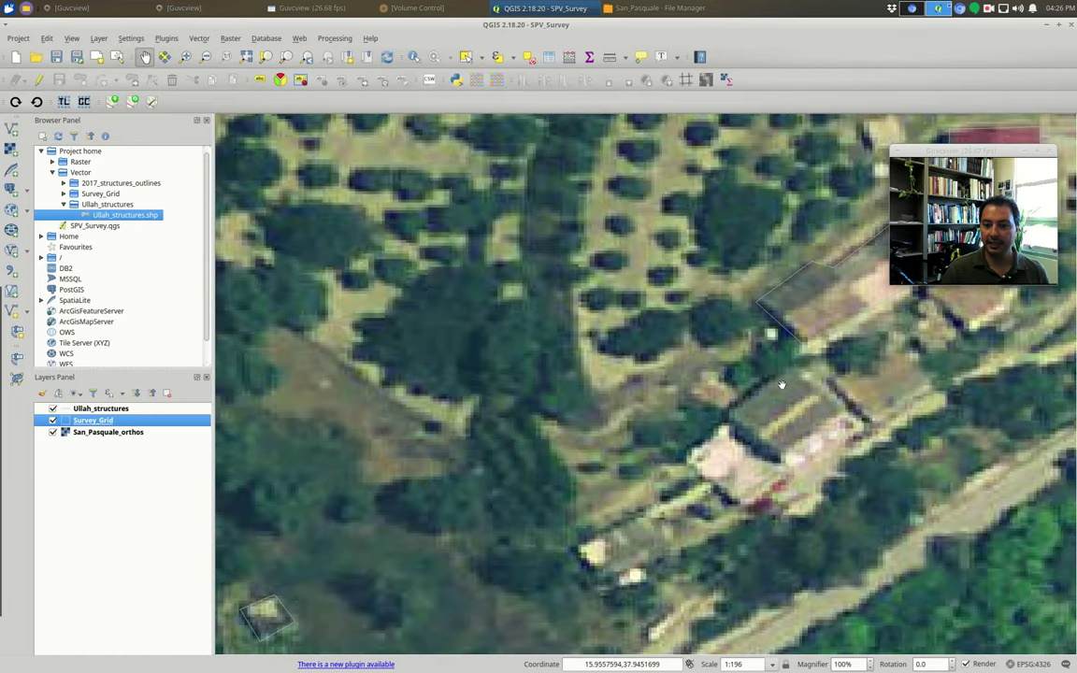
scroll(781, 384, down, 1)
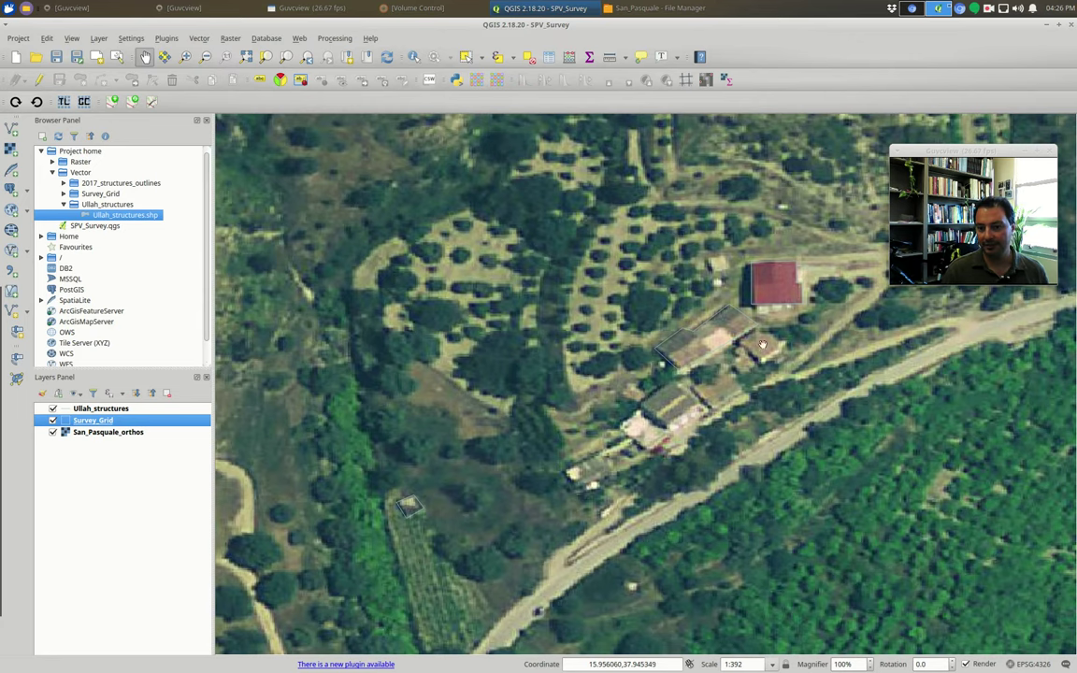
drag(684, 402, 598, 401)
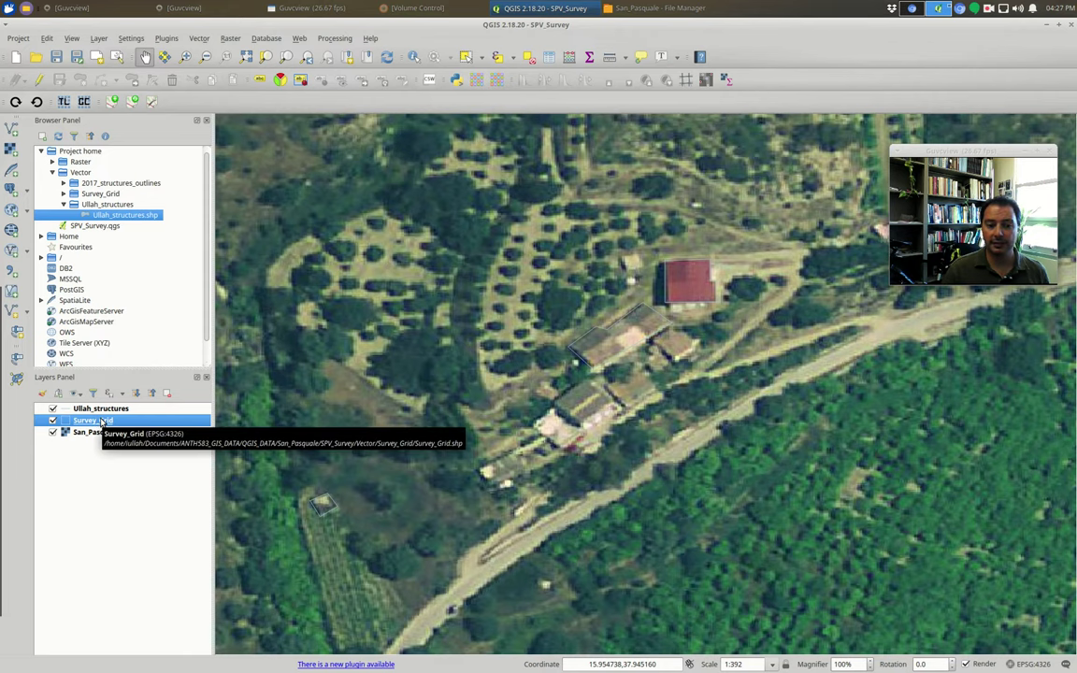
- Set Survey_Grid's simple fill outline to blue, 0.86 mm wide, and close its properties
double_click(102, 423)
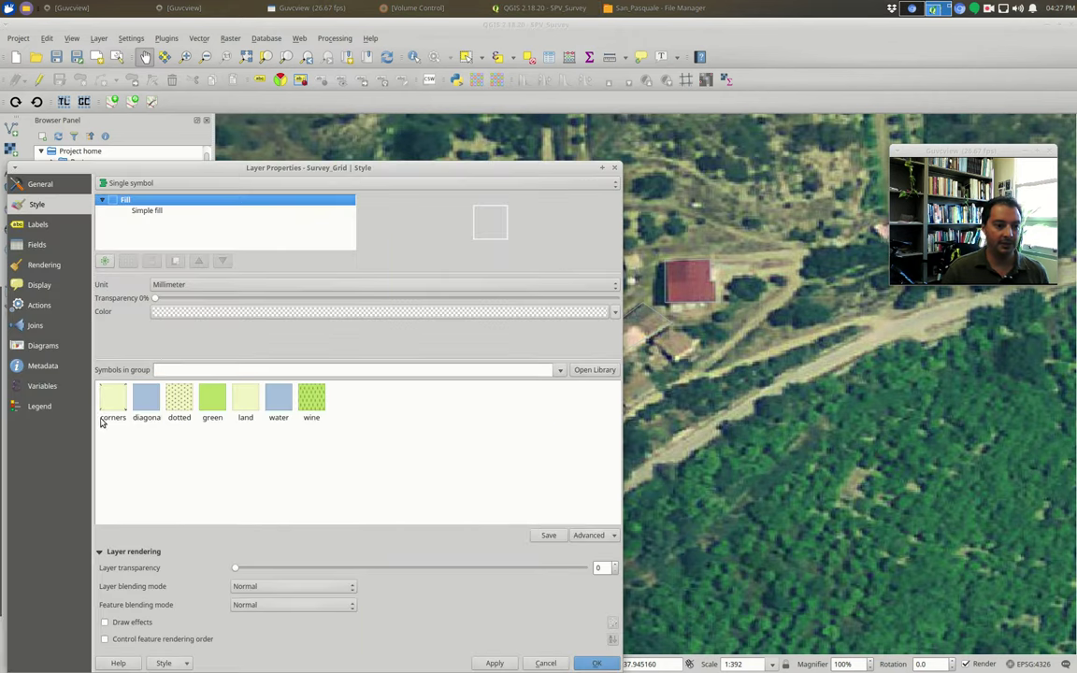
drag(226, 161, 305, 95)
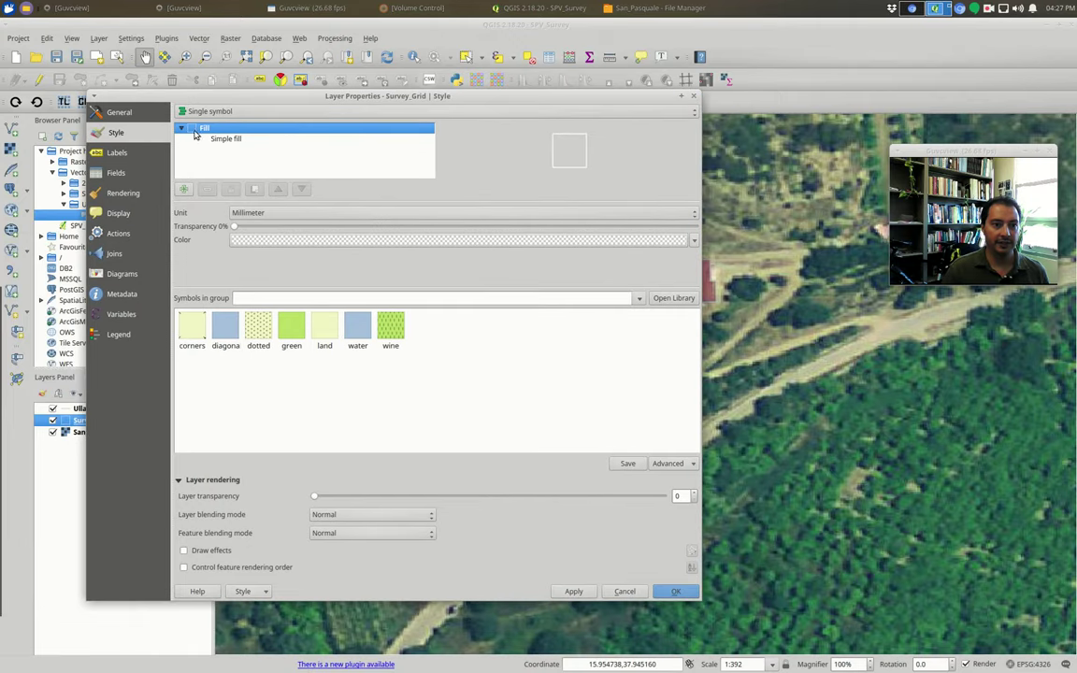
click(226, 138)
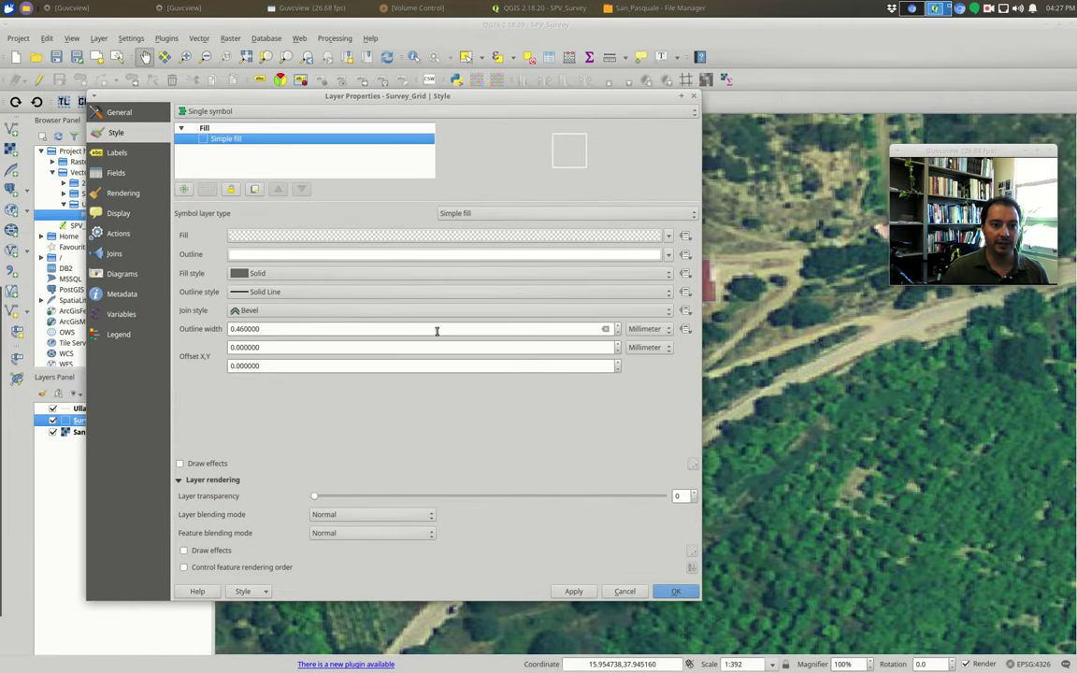
click(315, 256)
click(386, 436)
click(701, 620)
click(573, 590)
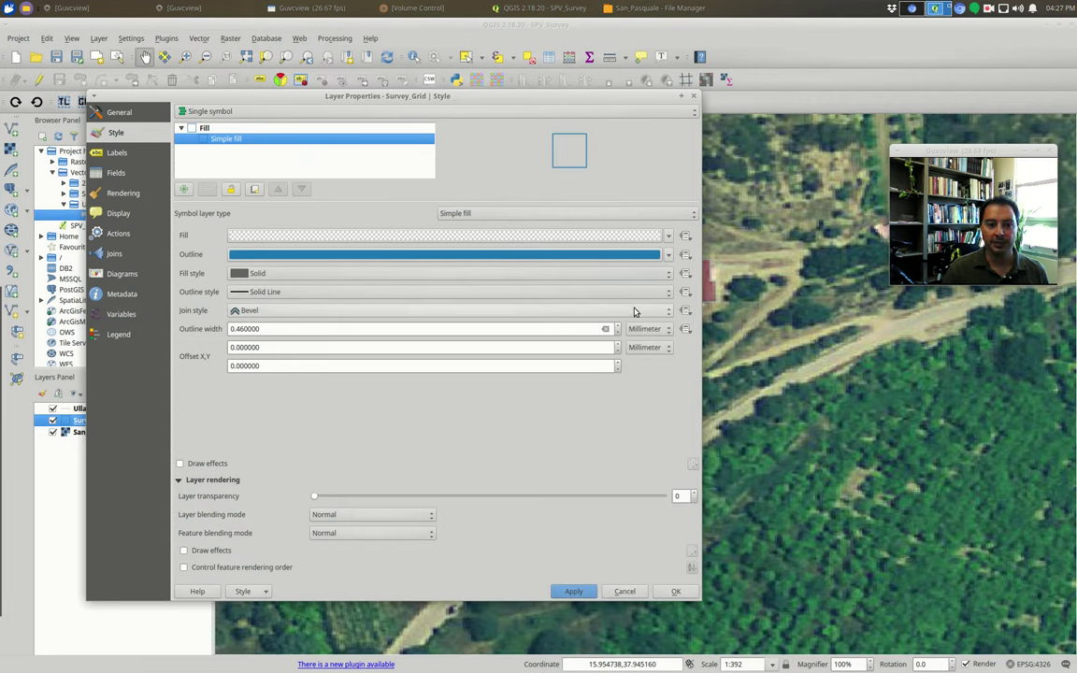
scroll(560, 328, up, 4)
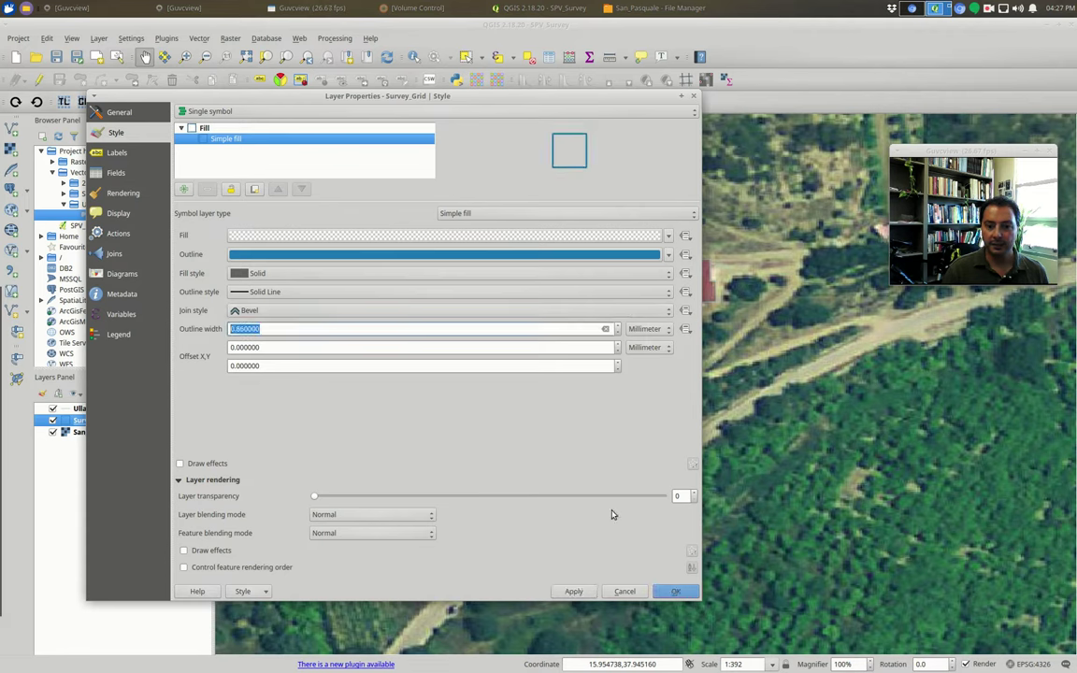
click(574, 591)
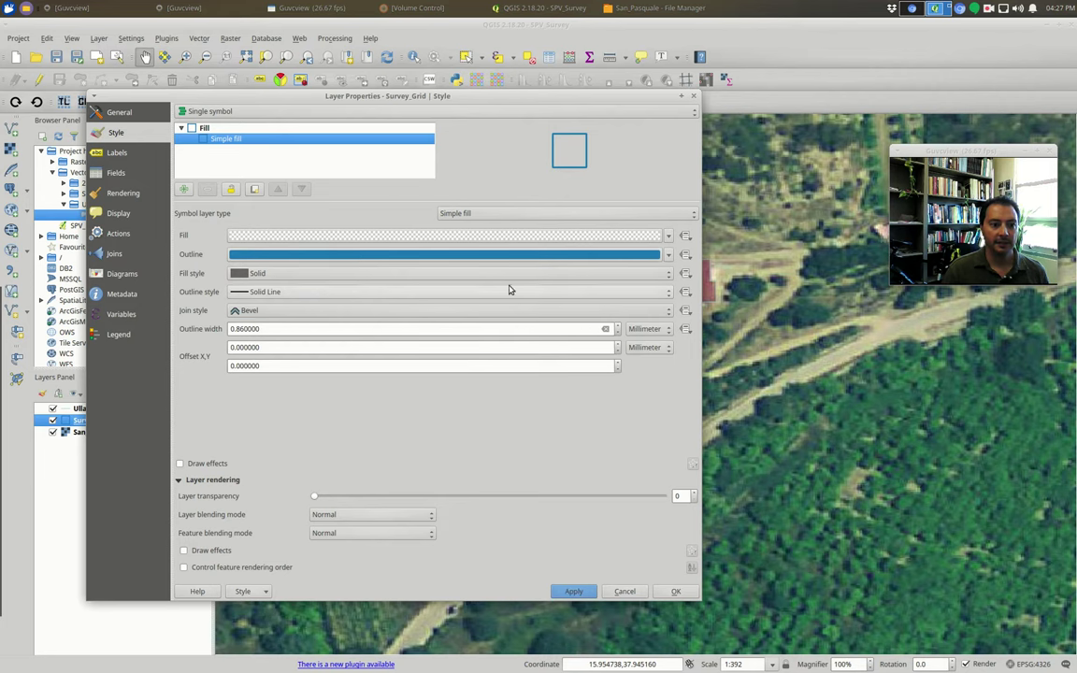
click(674, 590)
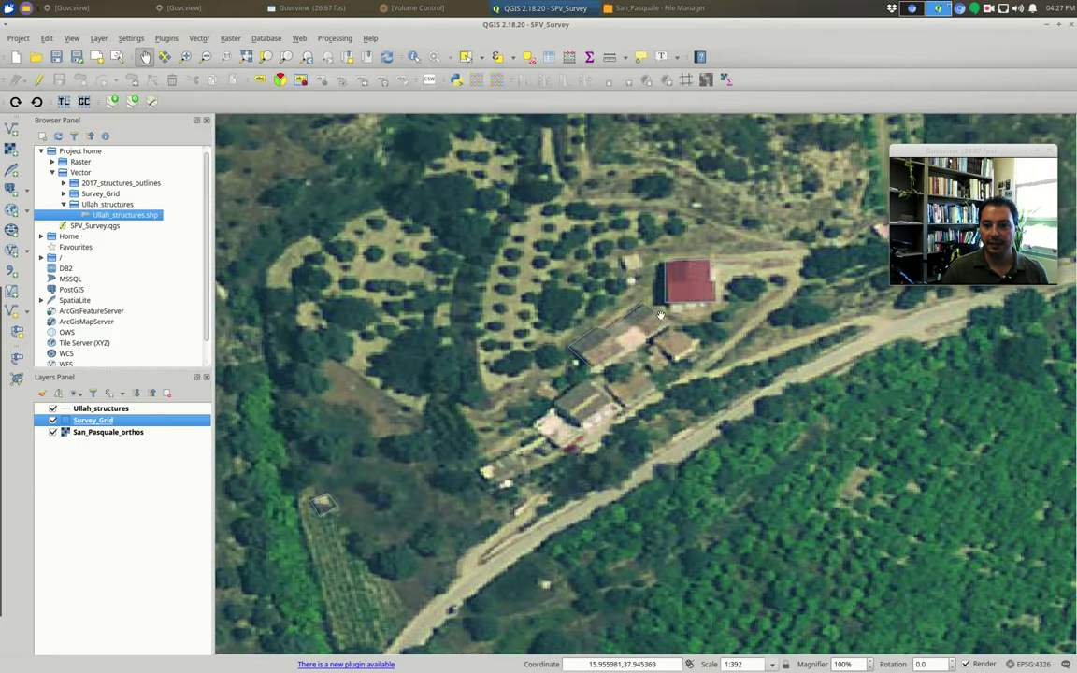
- Give the Ullah_structures simple line a red colour and a 0.66 mm pen width
click(105, 410)
double_click(122, 406)
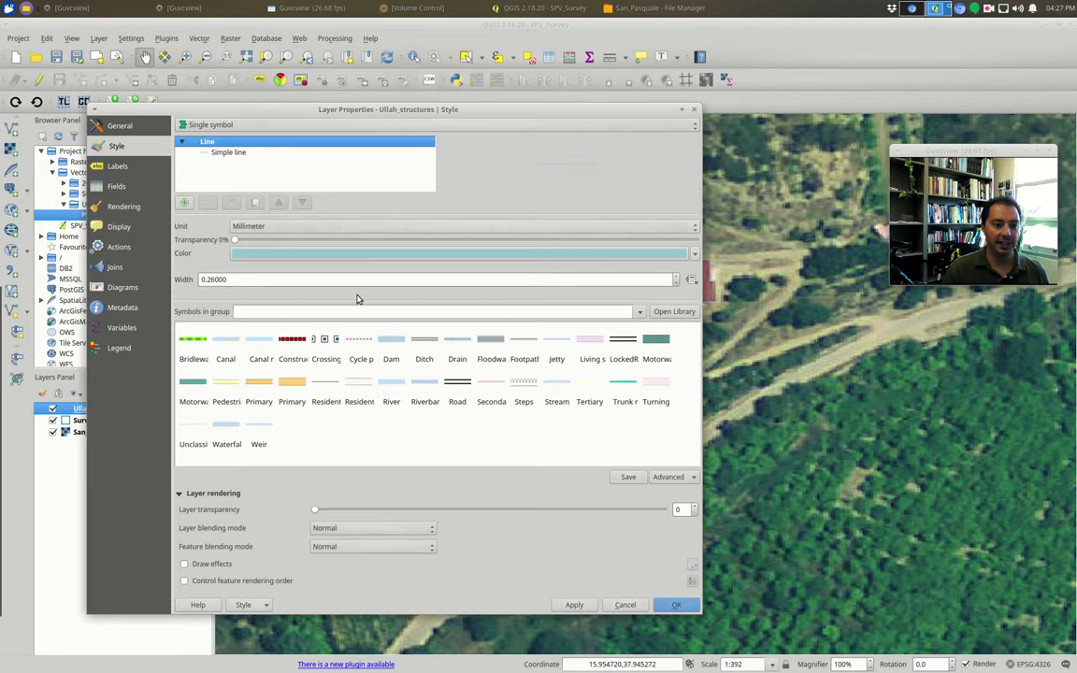
click(229, 152)
click(331, 249)
scroll(407, 483, down, 3)
click(383, 468)
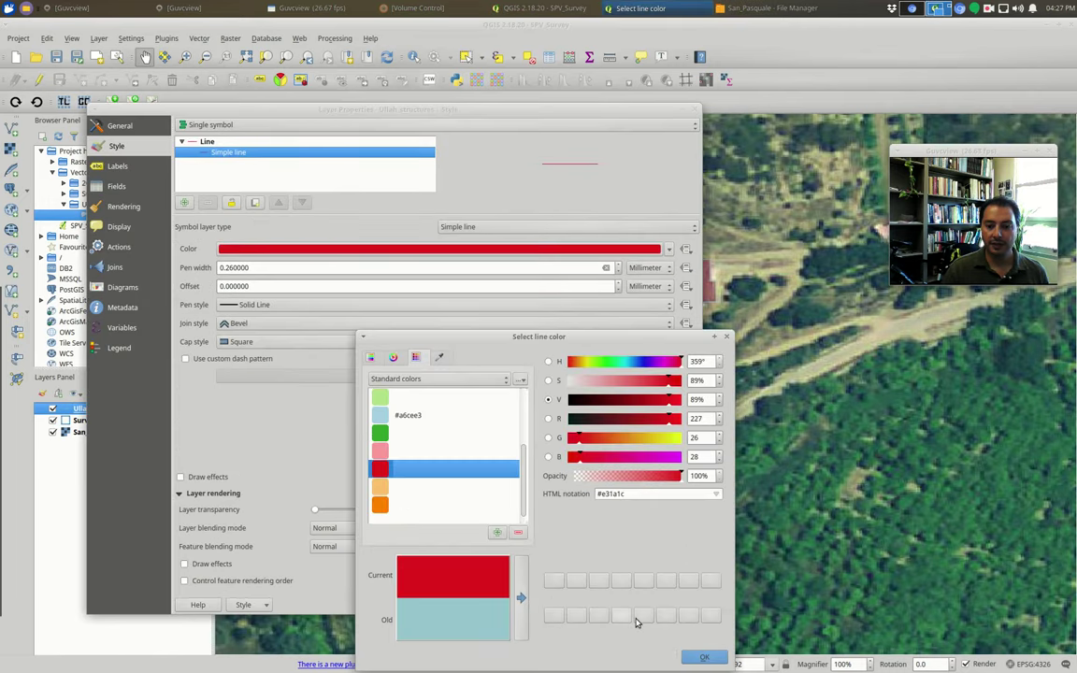
click(701, 656)
click(575, 605)
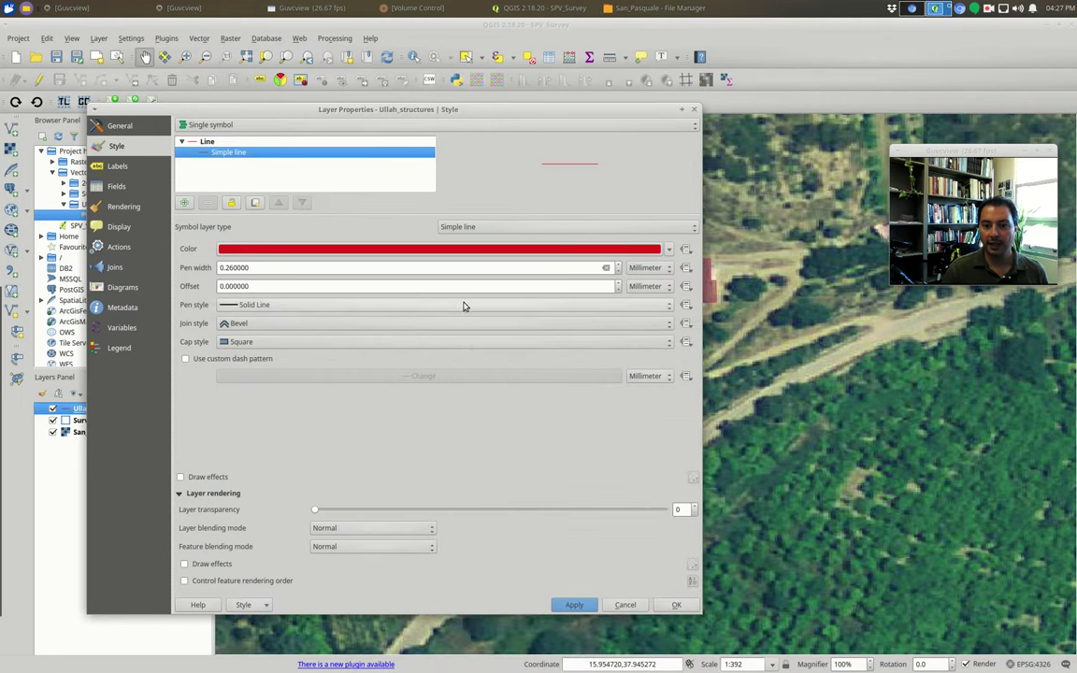
scroll(456, 267, up, 2)
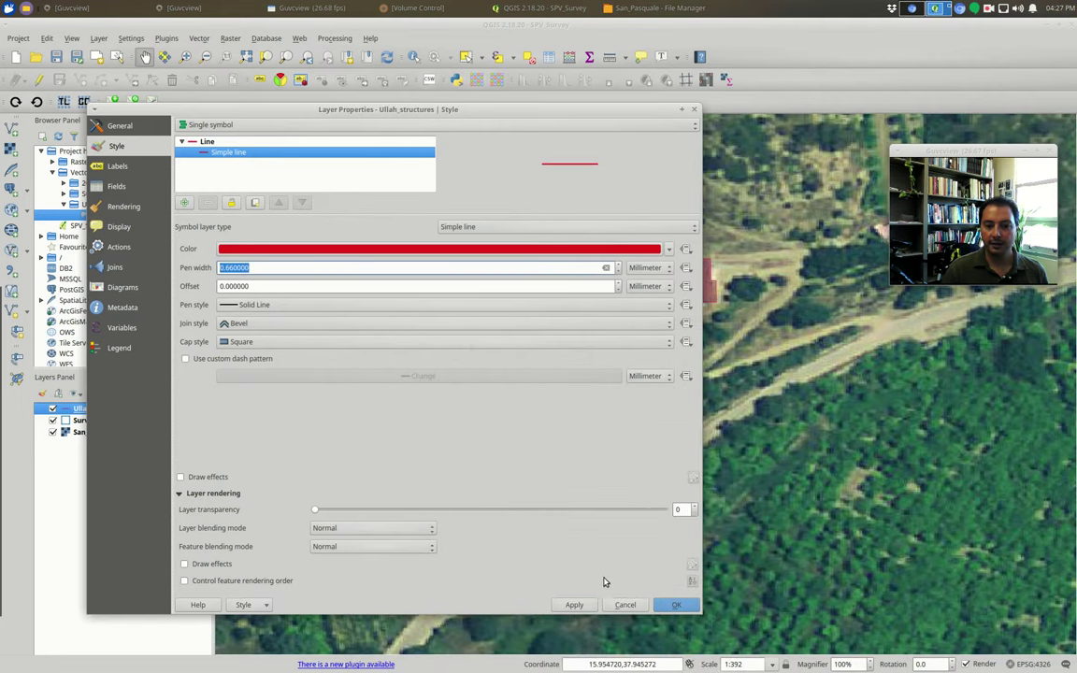
click(580, 606)
key(Escape)
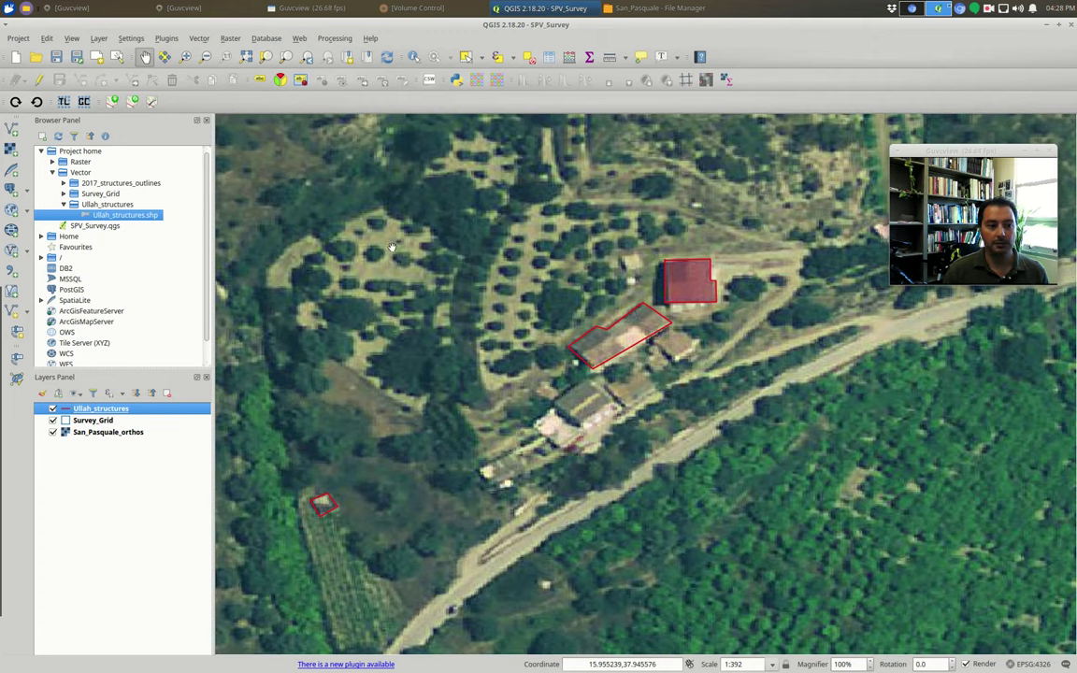
- In the Ullah_structures Style page, change the renderer from Single symbol to Categorized
double_click(104, 410)
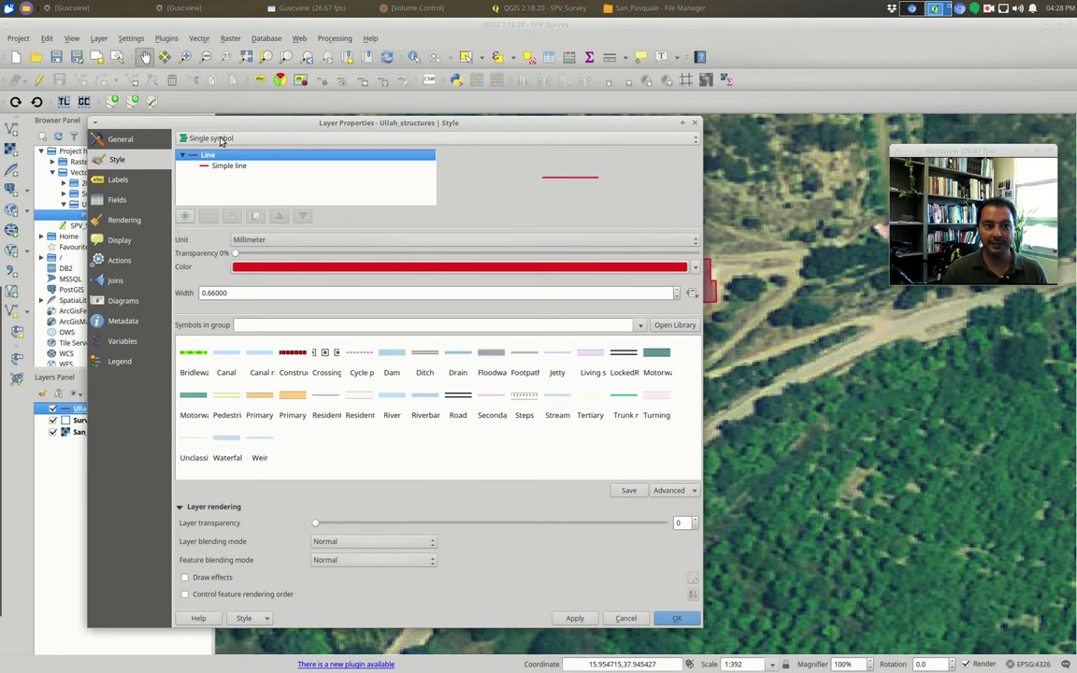
click(221, 139)
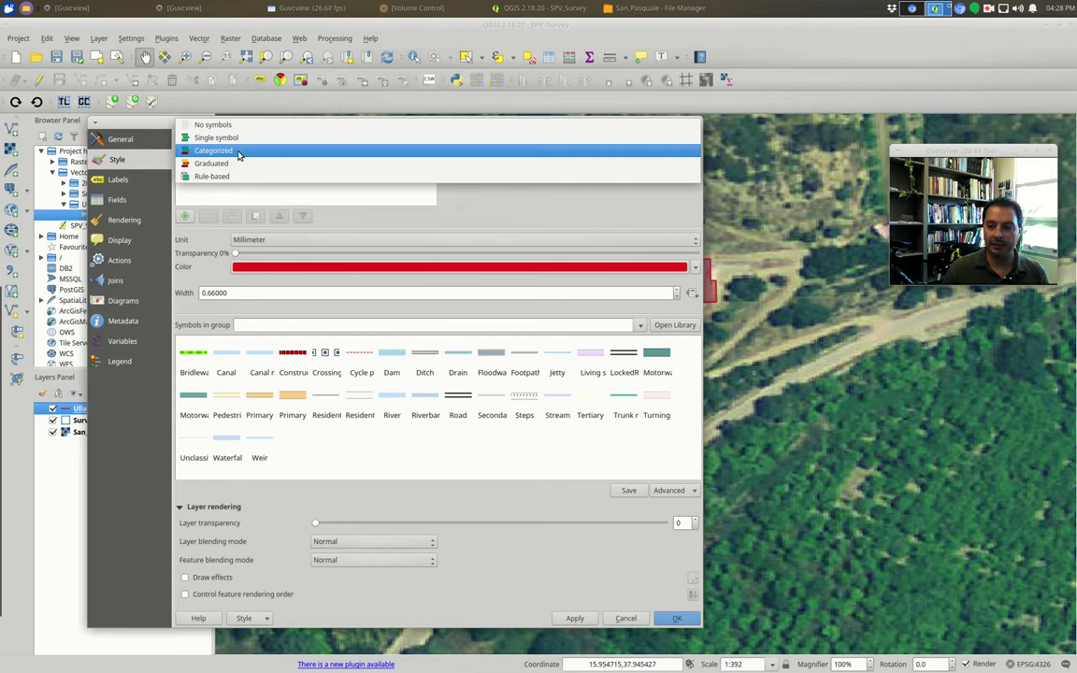
click(238, 153)
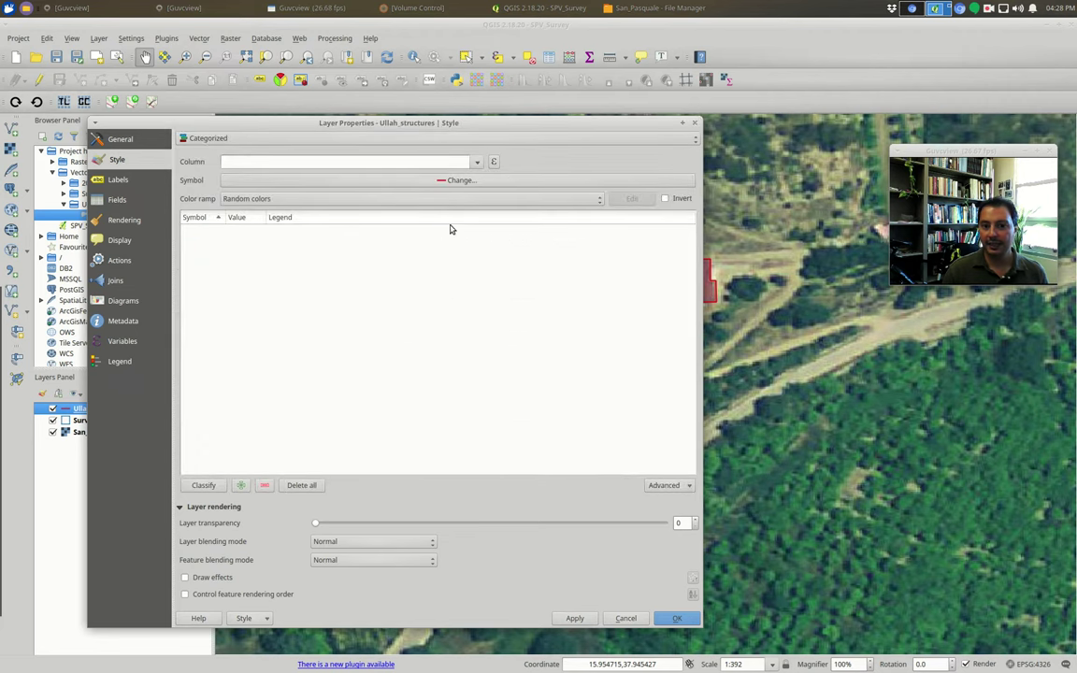
- Categorize Ullah_structures on the type field and classify it into cistern and fhouse classes
click(477, 164)
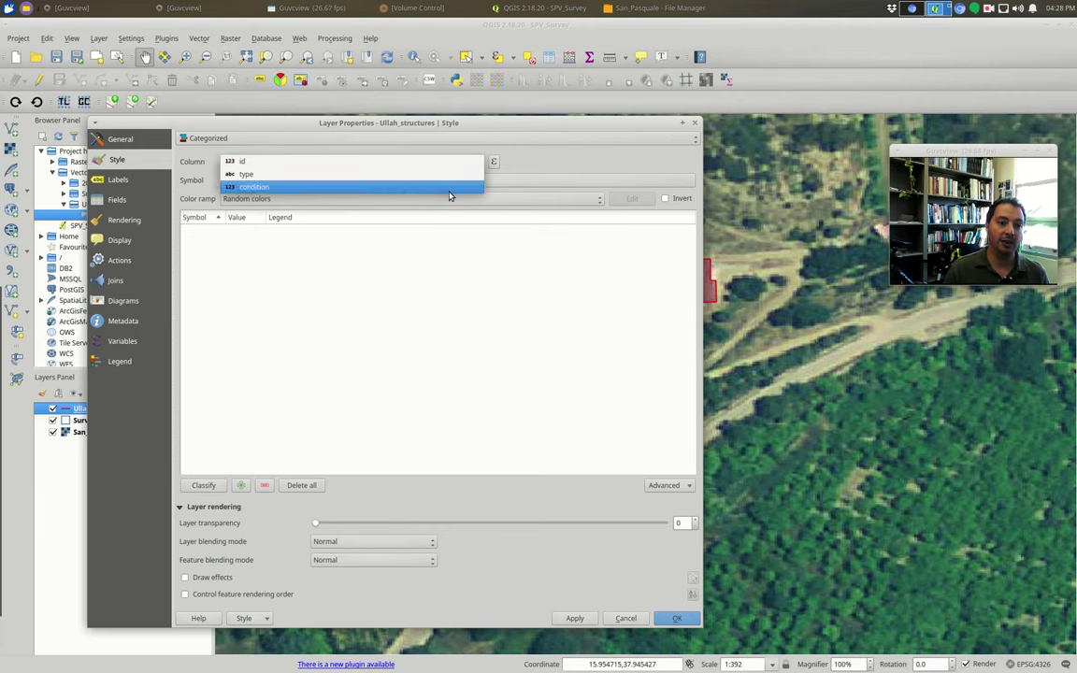
click(526, 148)
drag(494, 122, 720, 105)
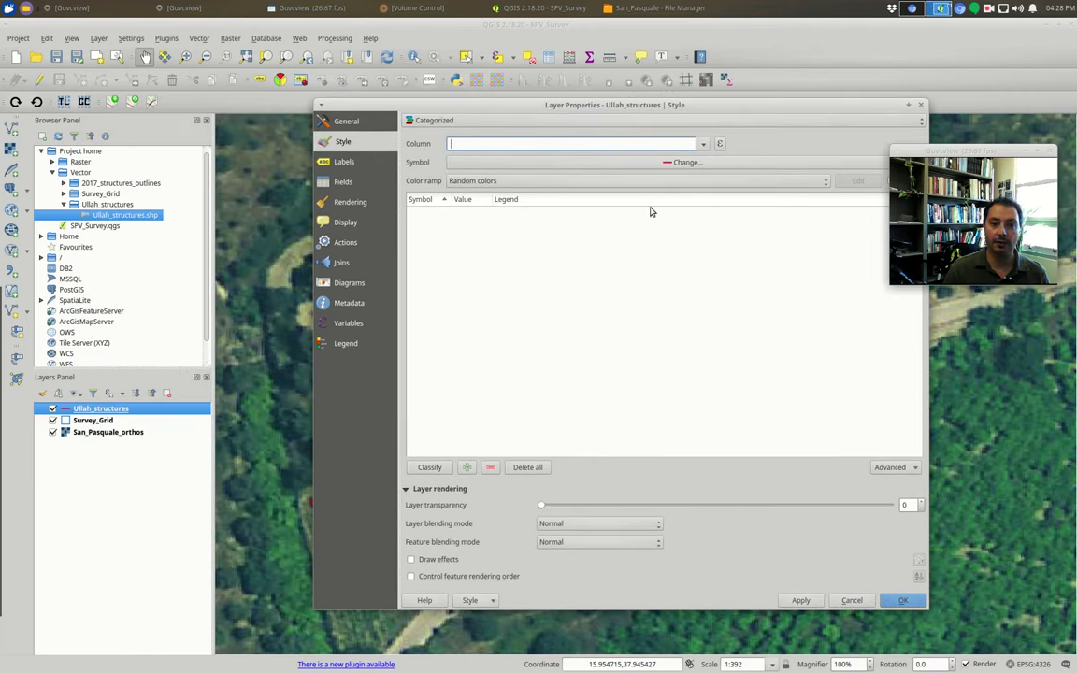
click(699, 144)
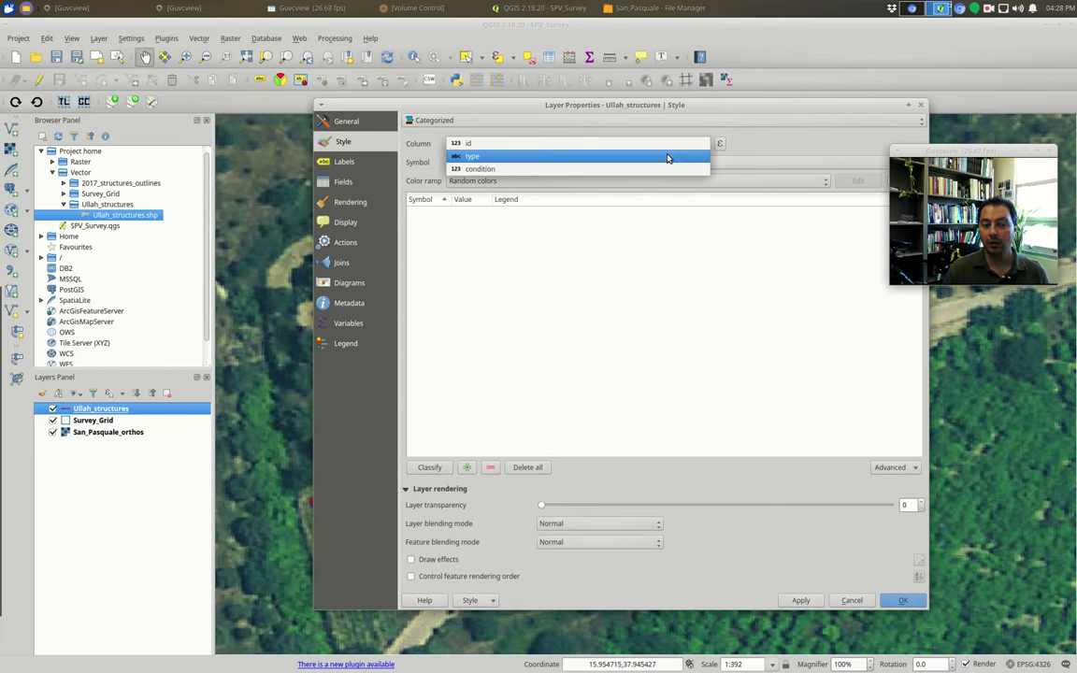
click(667, 159)
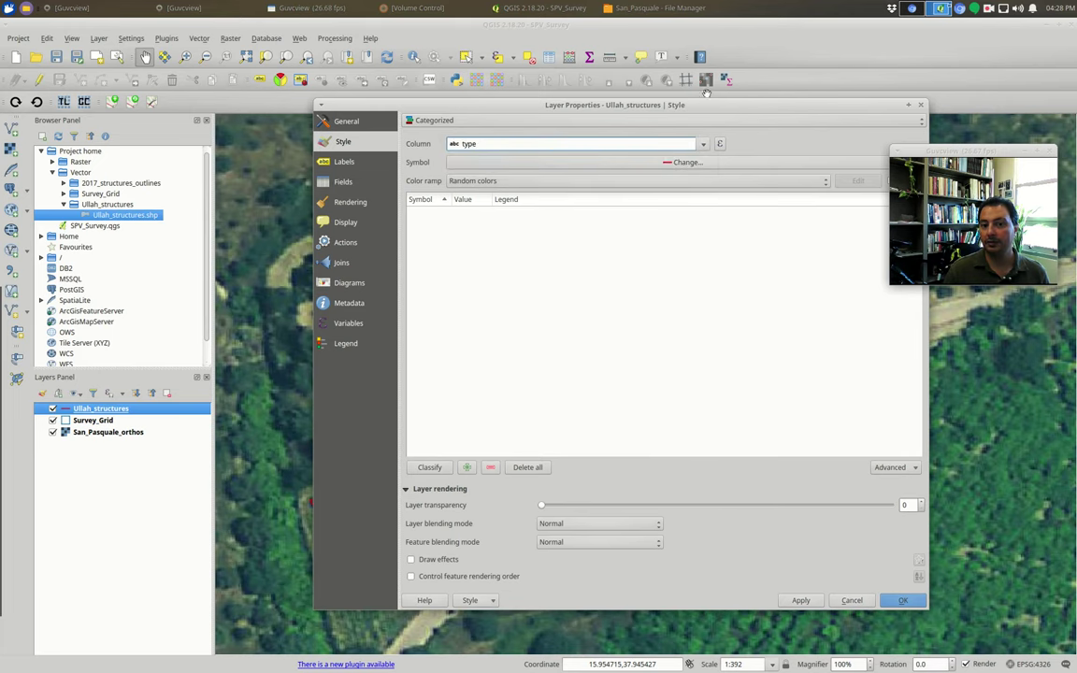
drag(709, 104, 537, 104)
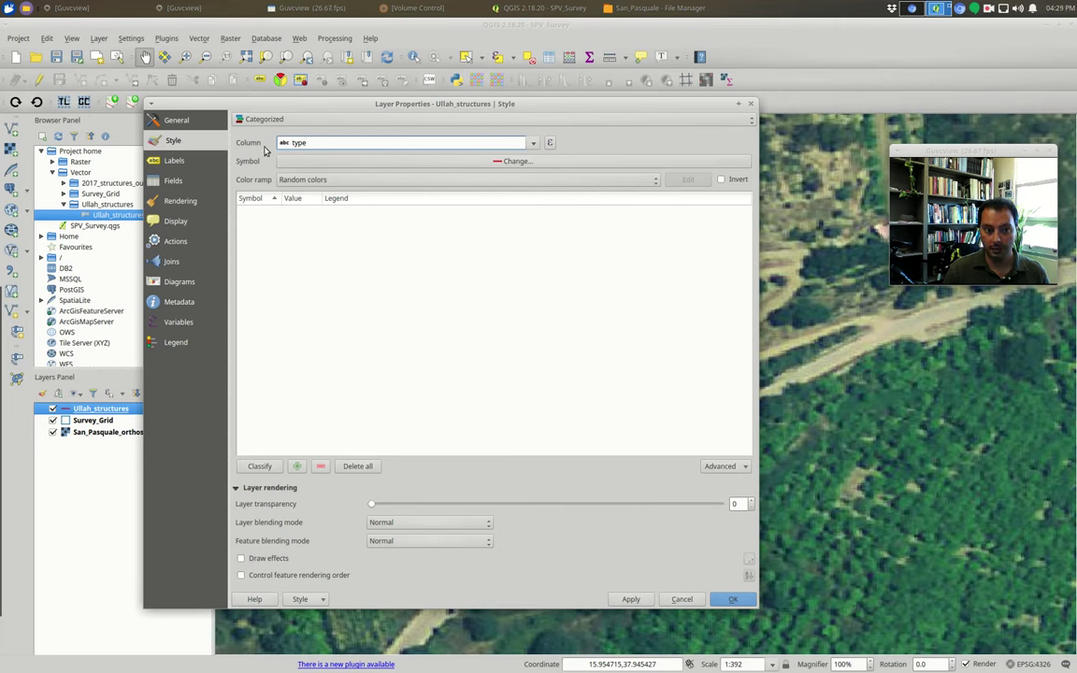
click(259, 467)
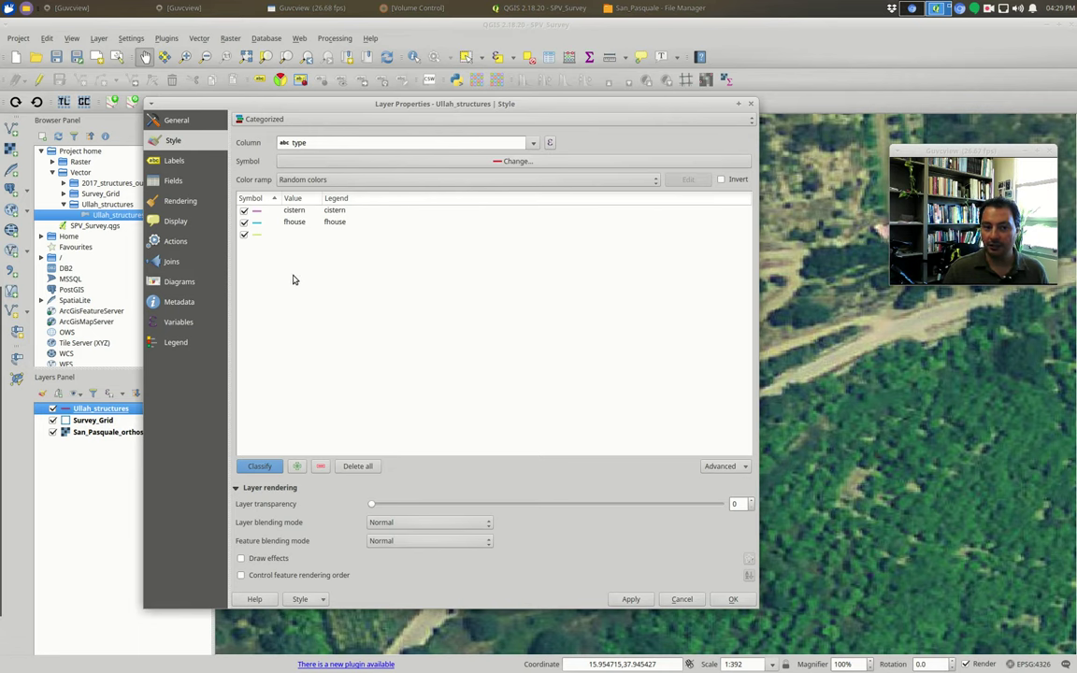
drag(487, 109, 391, 97)
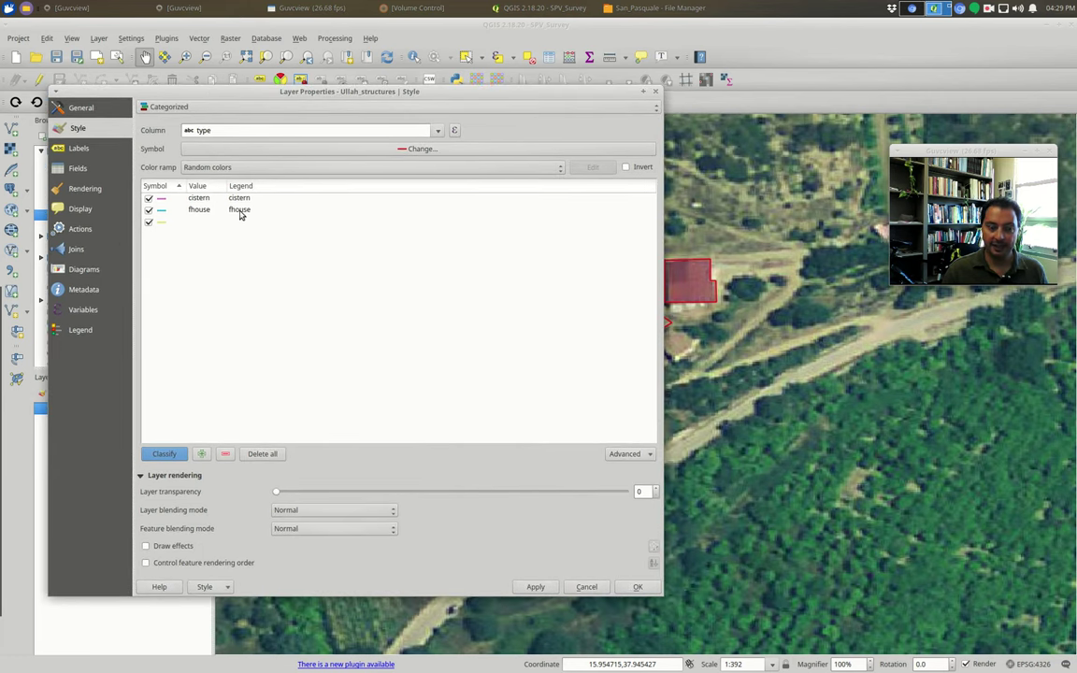
- Apply the type-based categories to the Ullah_structures layer on the map
click(535, 586)
drag(474, 97, 977, 472)
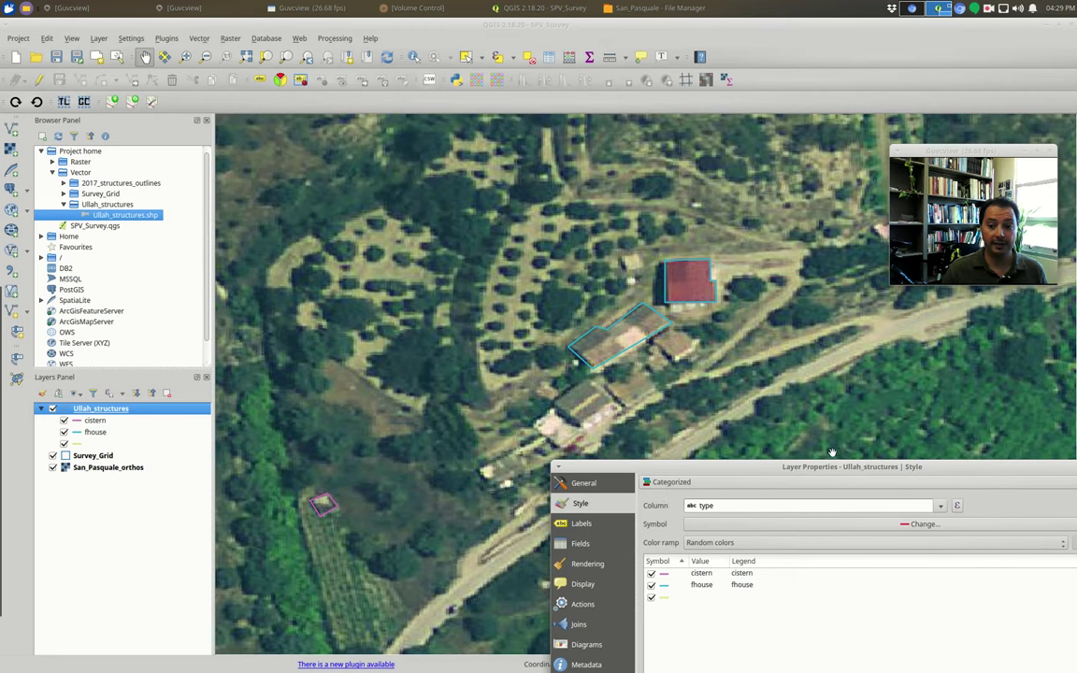
drag(830, 464, 689, 210)
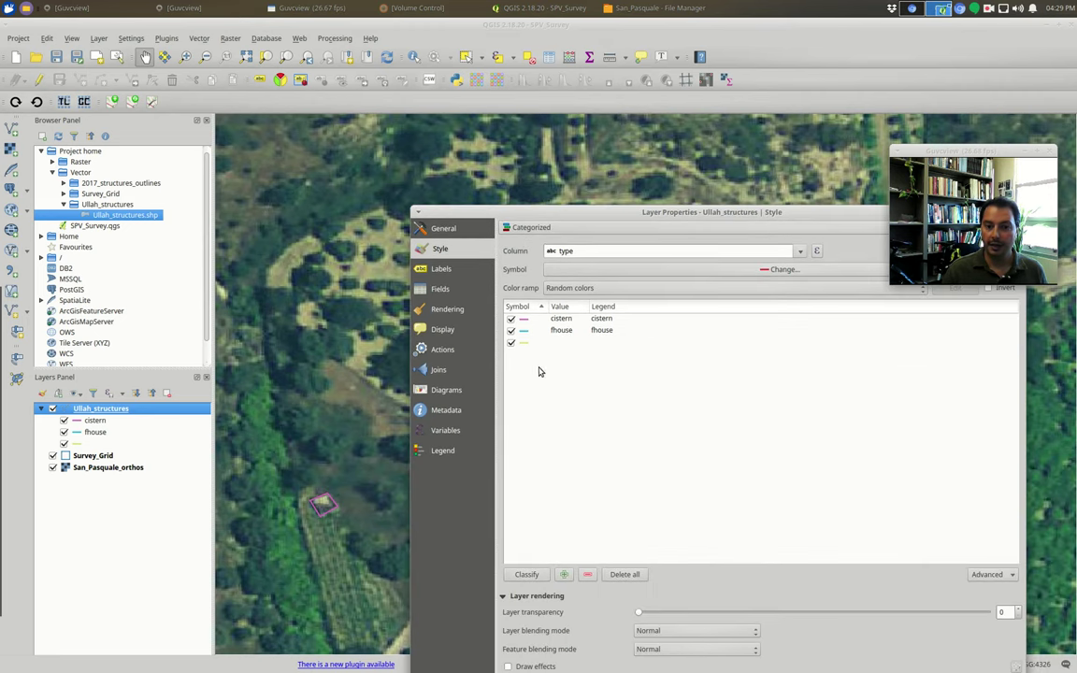
- Give the cistern class a light green (#b2df8a) line 0.86 wide
click(524, 320)
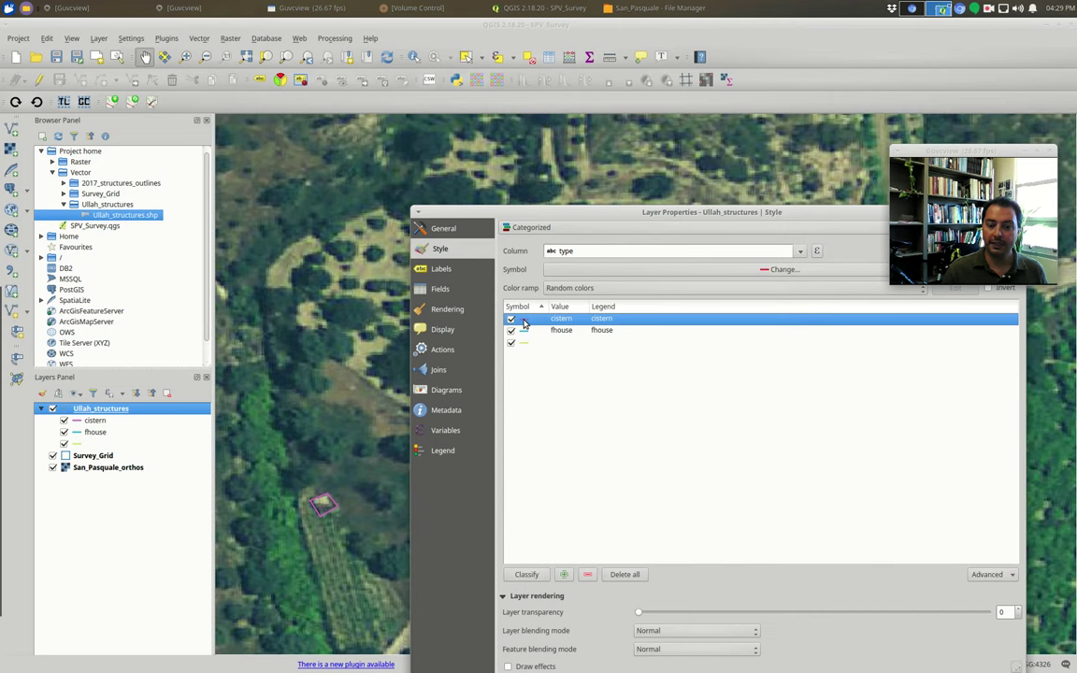
double_click(524, 323)
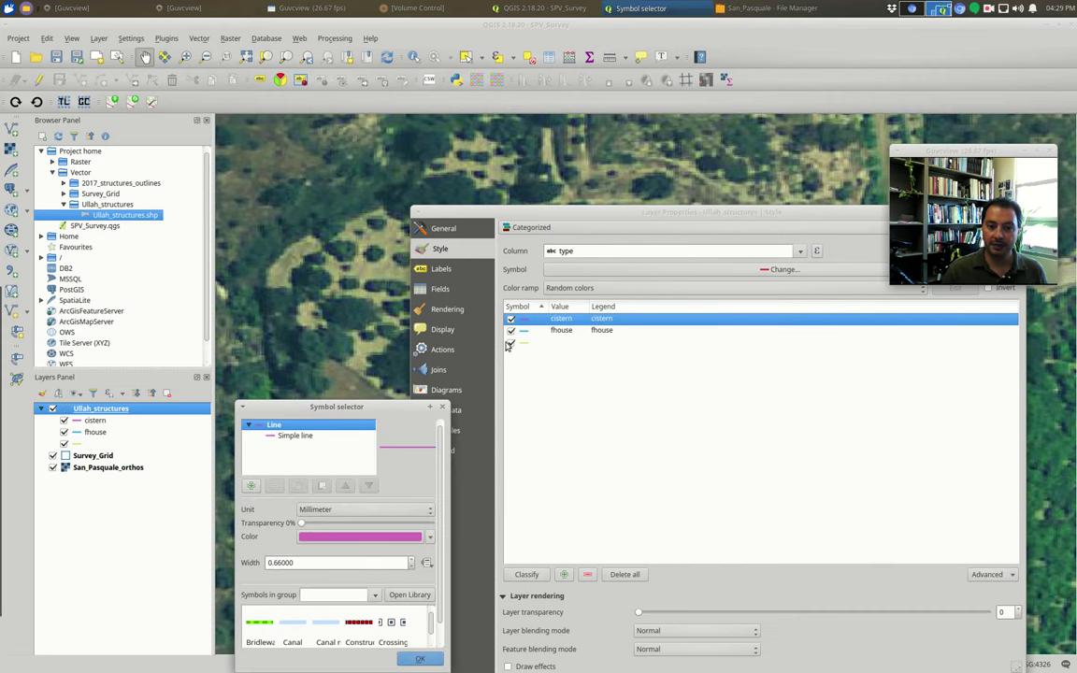
drag(377, 408, 279, 322)
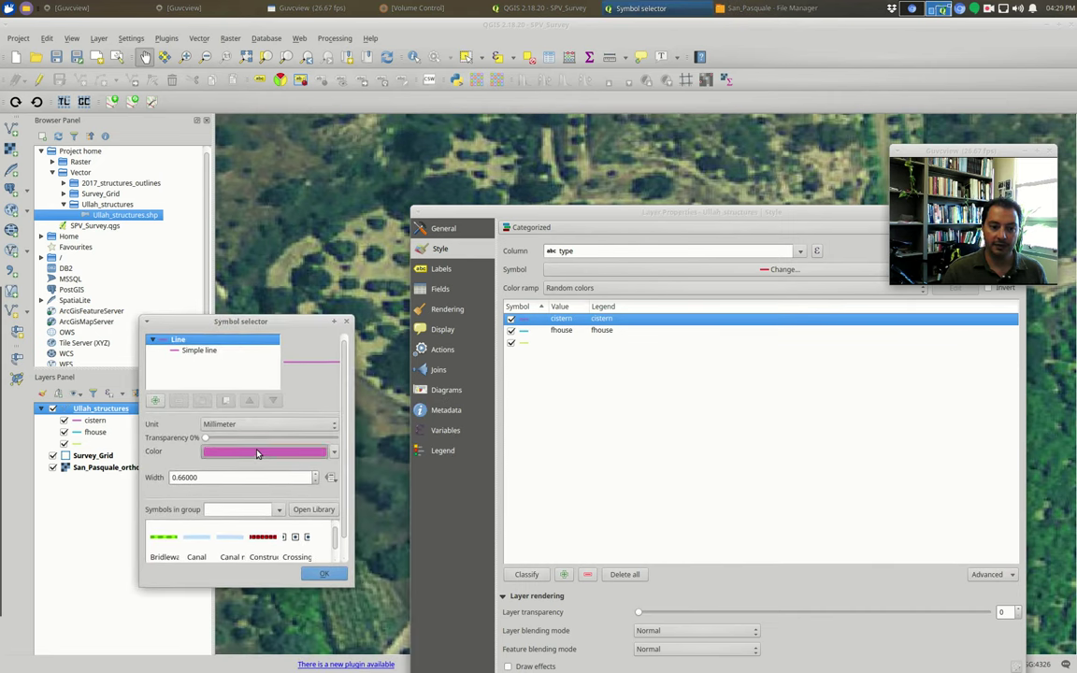
click(265, 451)
click(683, 488)
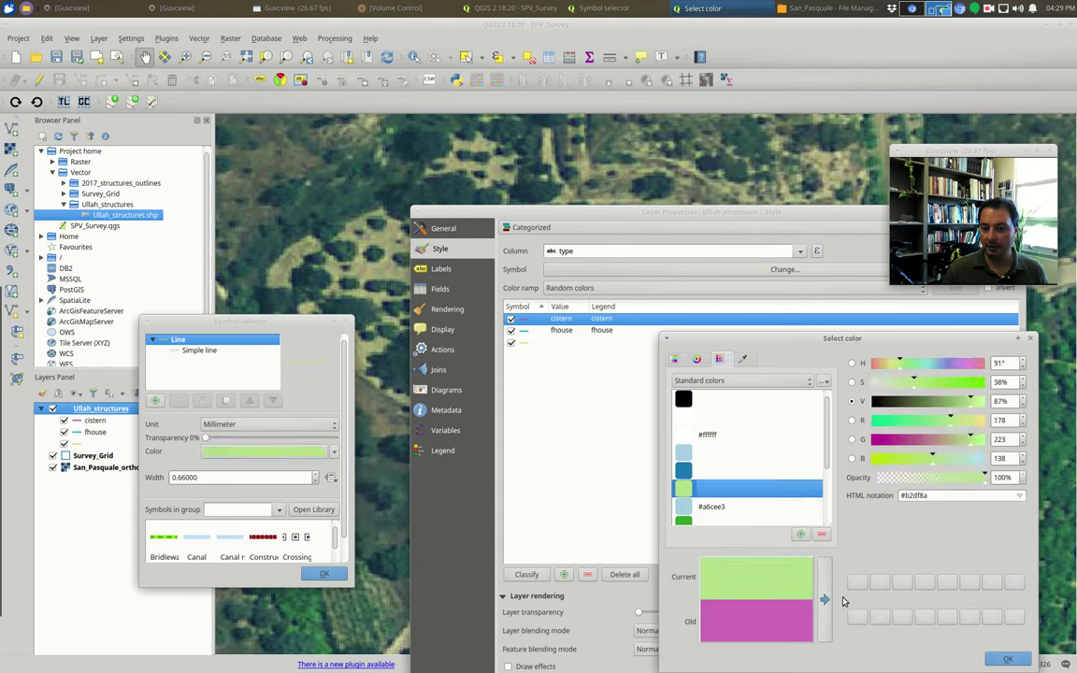
click(1006, 658)
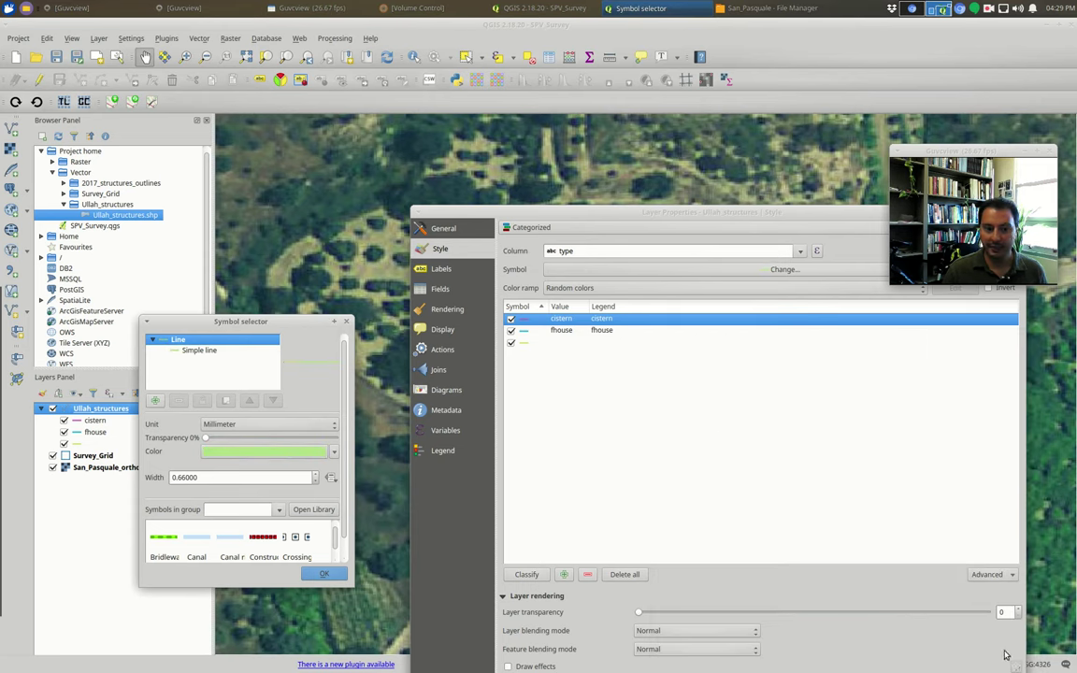
click(315, 475)
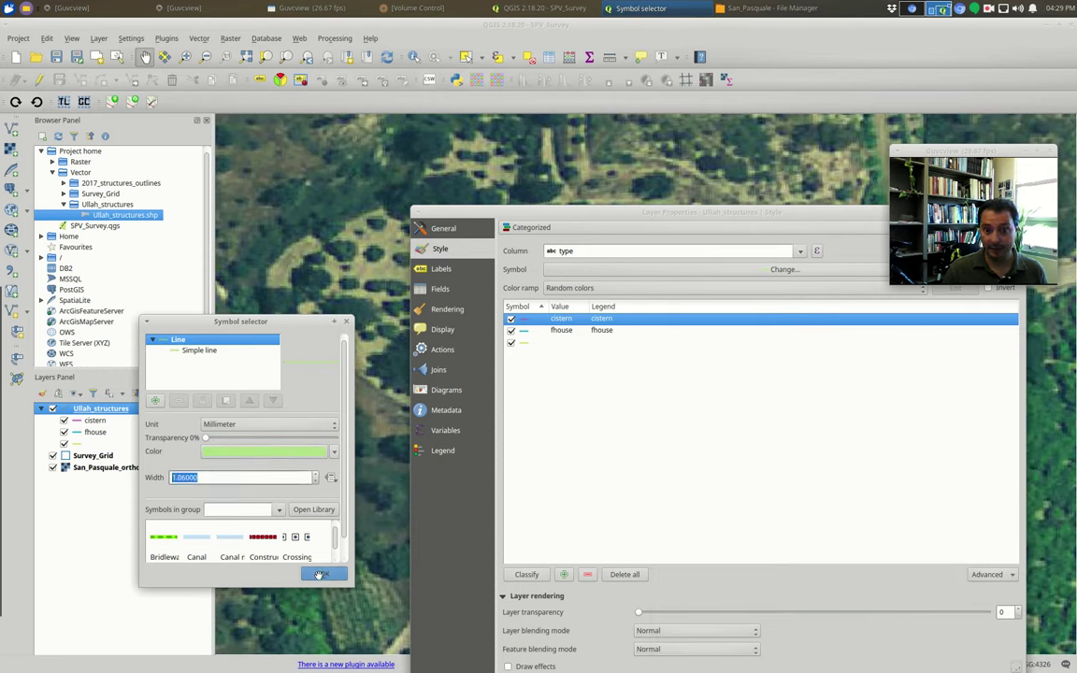
click(318, 574)
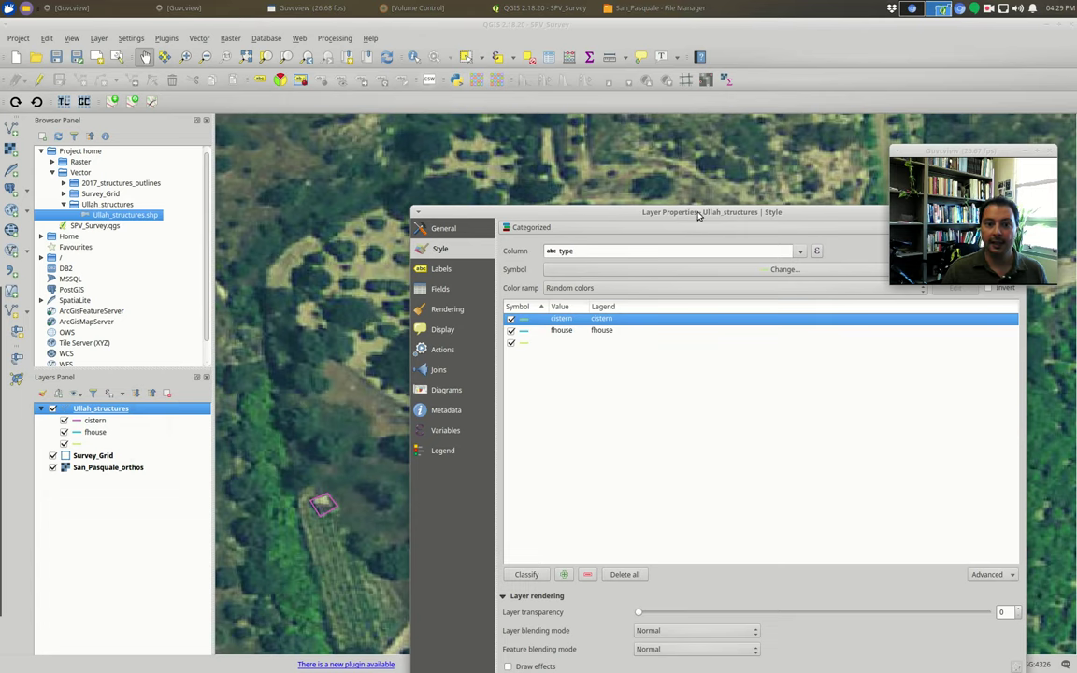
drag(697, 214, 487, 142)
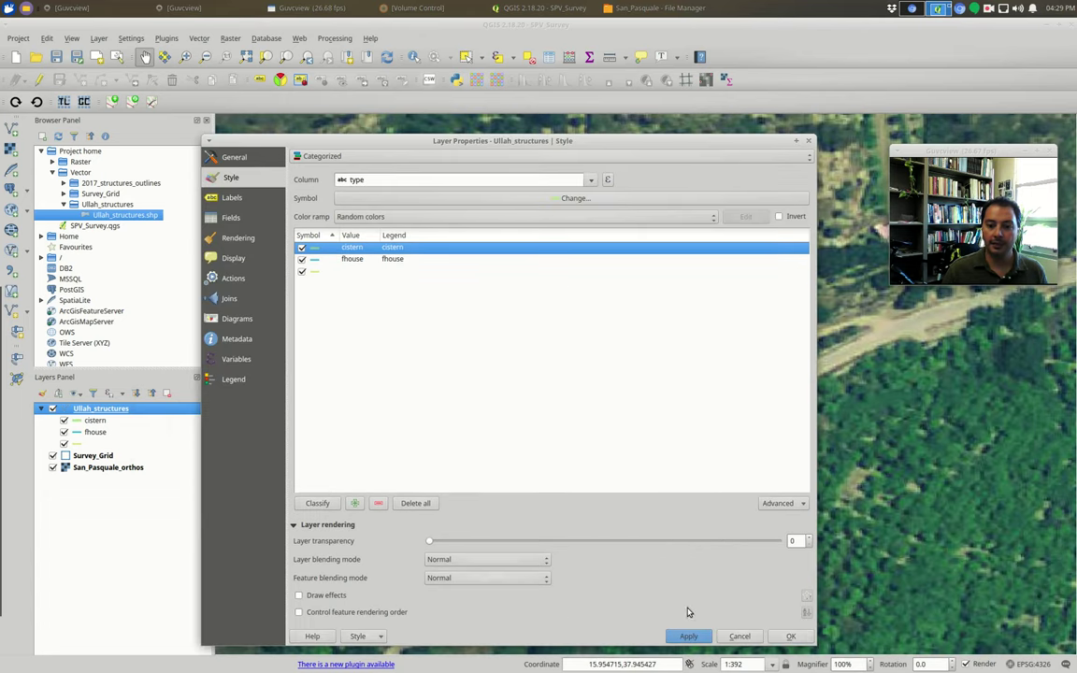
drag(564, 143, 800, 433)
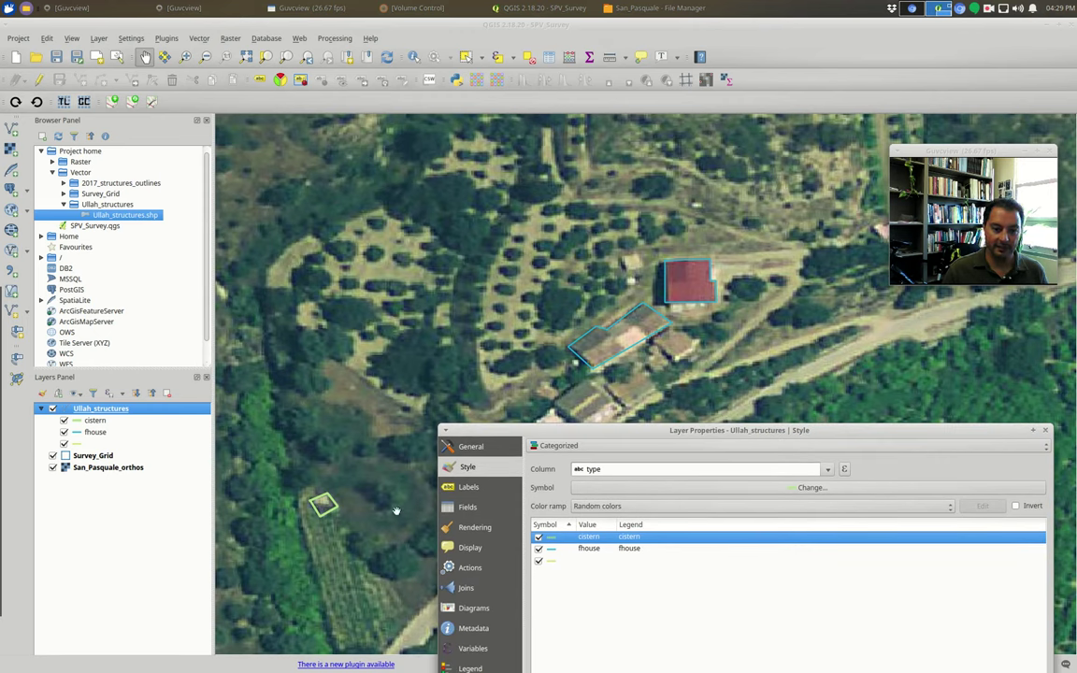
- Give the fhouse class a red line 0.26 wide
click(589, 551)
double_click(552, 554)
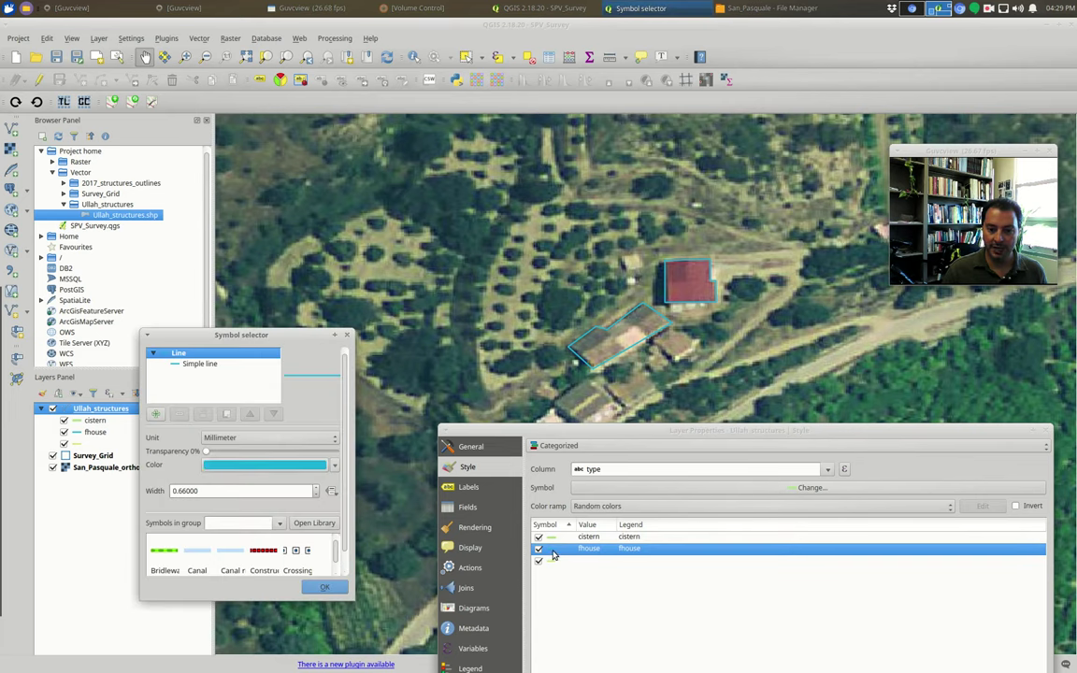
click(204, 468)
scroll(747, 486, down, 3)
click(684, 470)
key(Return)
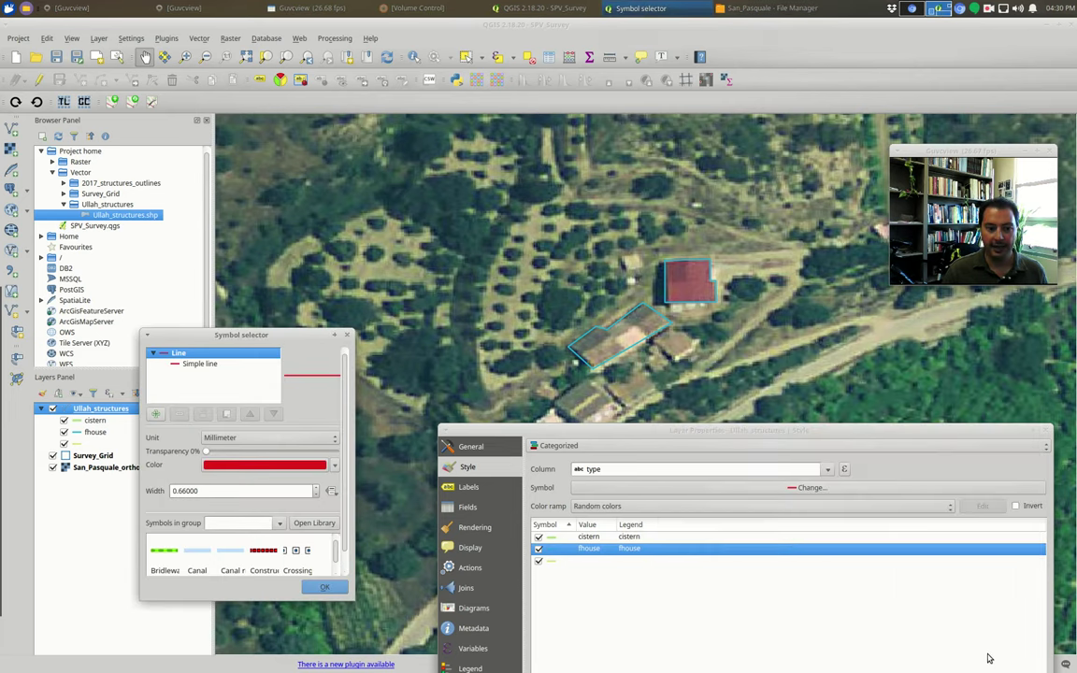
double_click(315, 498)
click(324, 587)
- Apply the new red fhouse style and check it on the map
drag(728, 430, 228, 28)
click(426, 526)
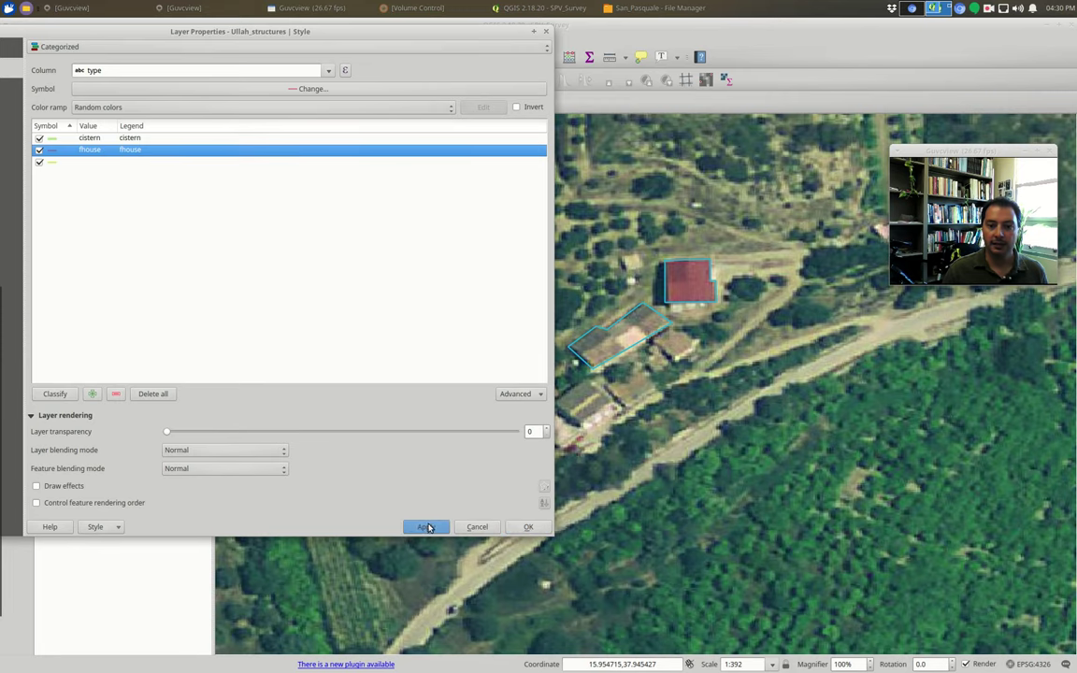
drag(407, 31, 984, 432)
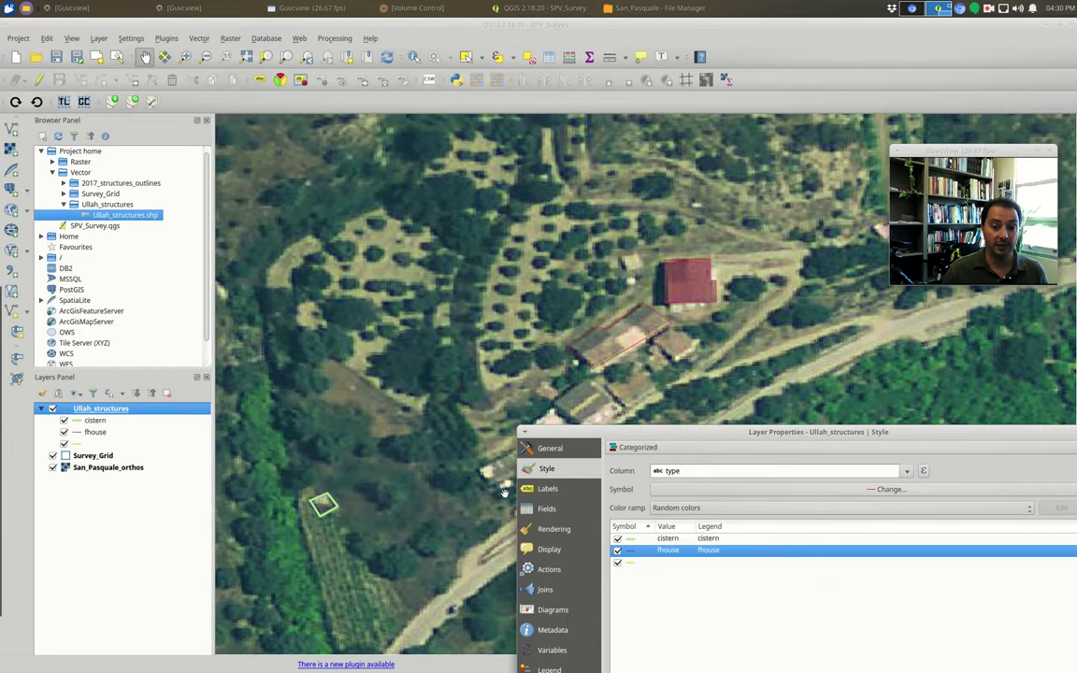
drag(768, 434, 692, 446)
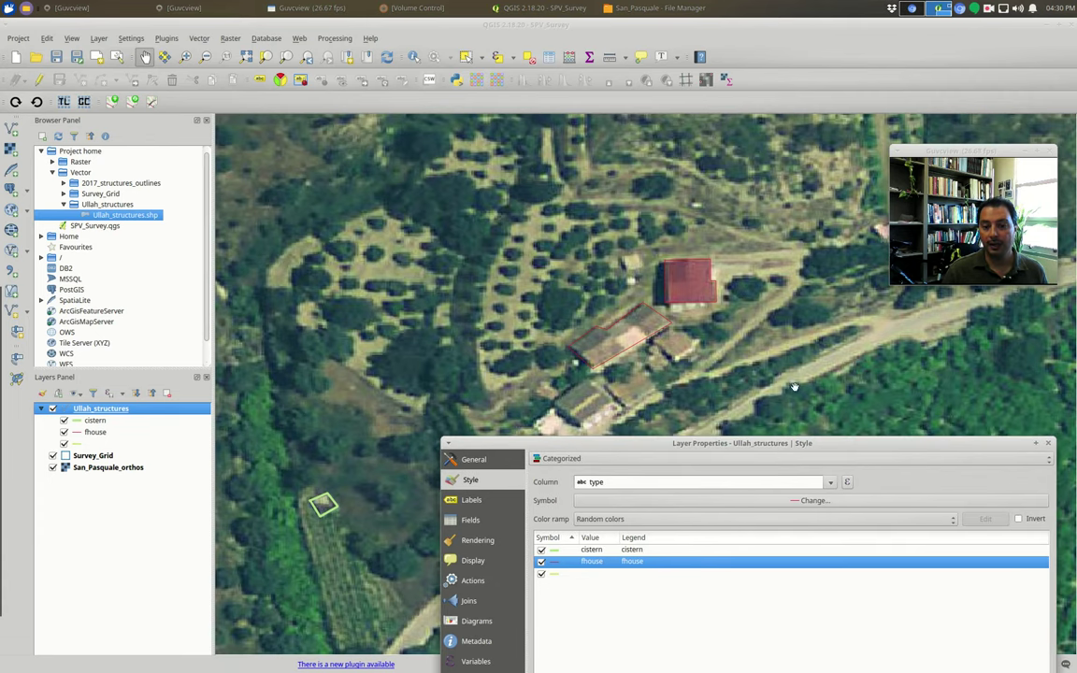
drag(561, 443, 593, 444)
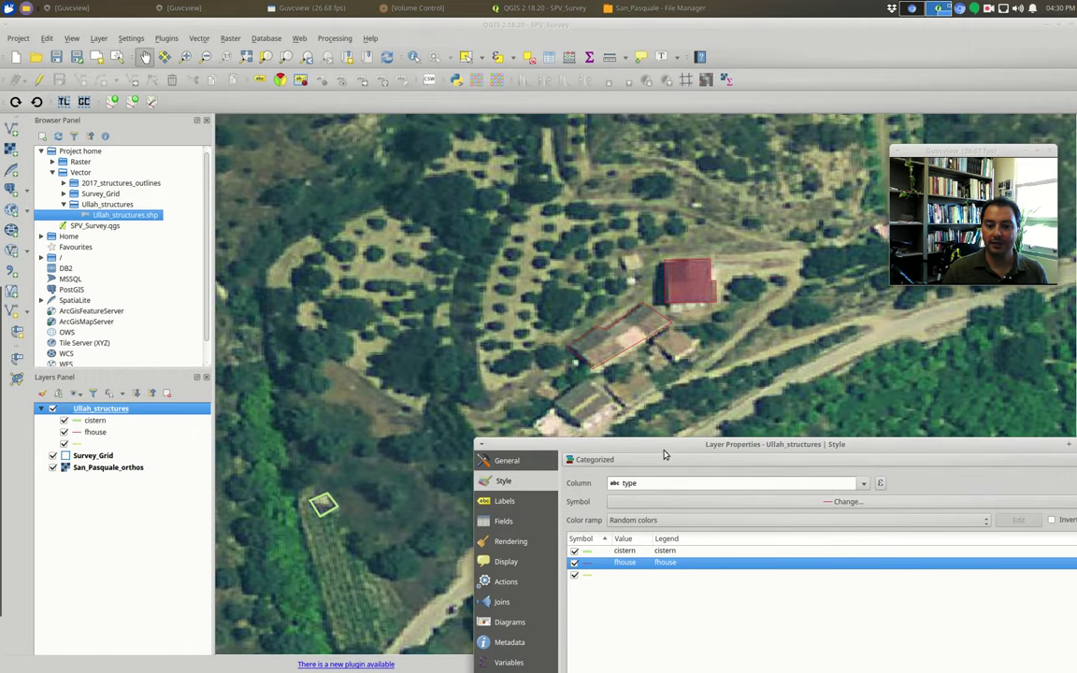
drag(657, 436, 475, 169)
- Reclassify Ullah_structures by the condition field, replacing old classes, and apply categories 1 and 2
click(650, 216)
click(612, 229)
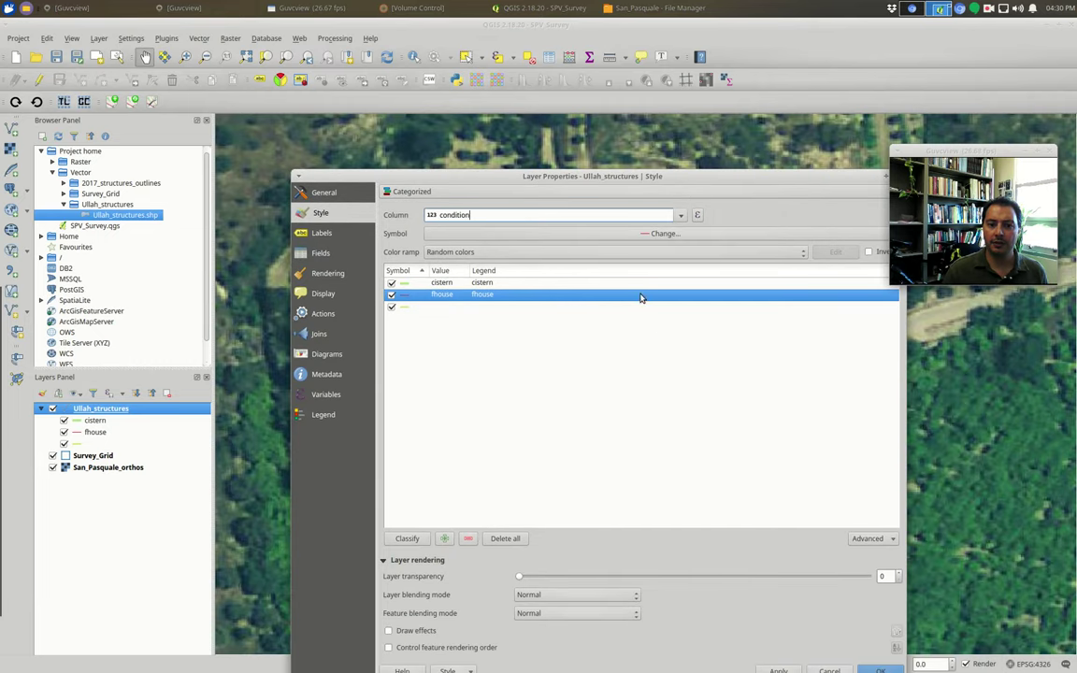
click(407, 539)
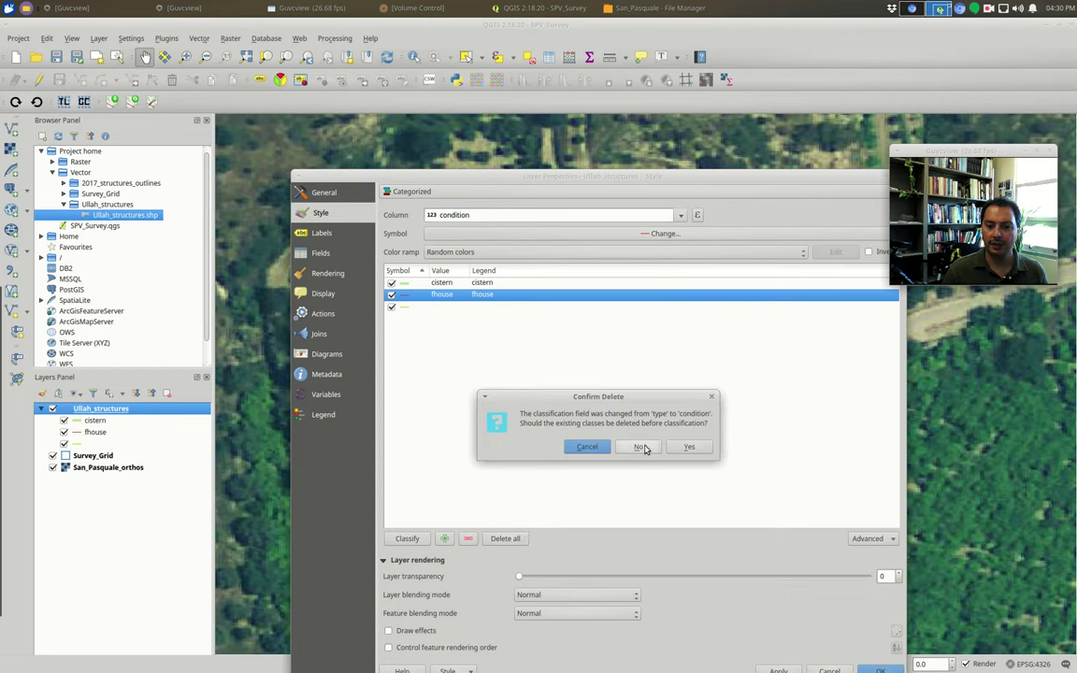
click(686, 447)
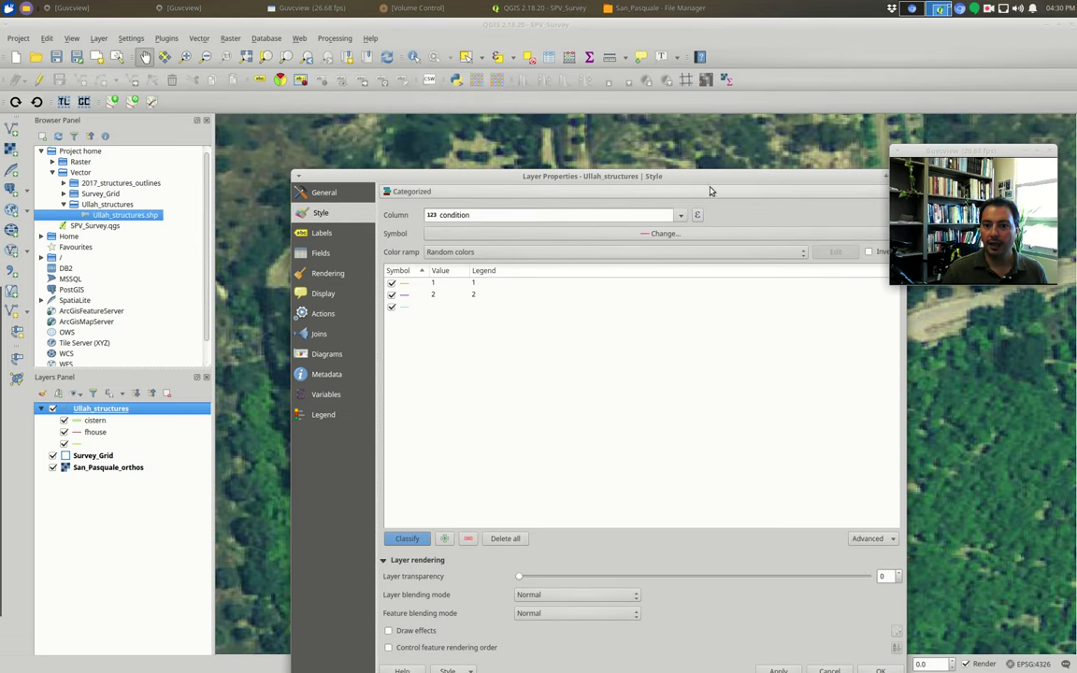
drag(711, 177, 667, 83)
click(738, 578)
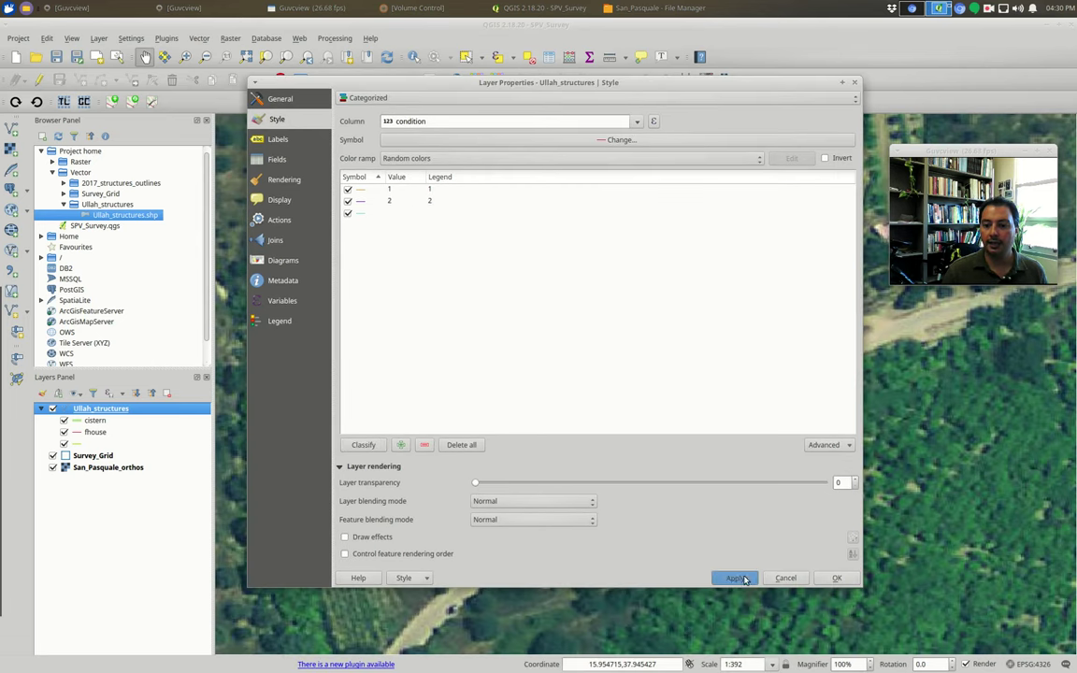
drag(521, 91, 701, 439)
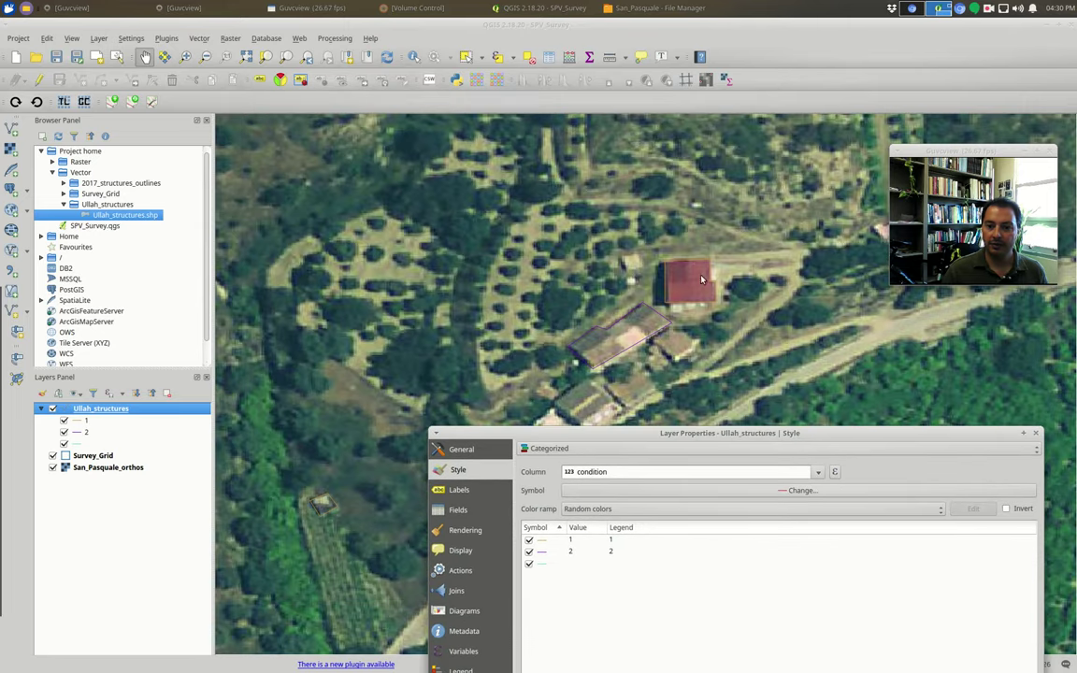
drag(631, 433, 599, 290)
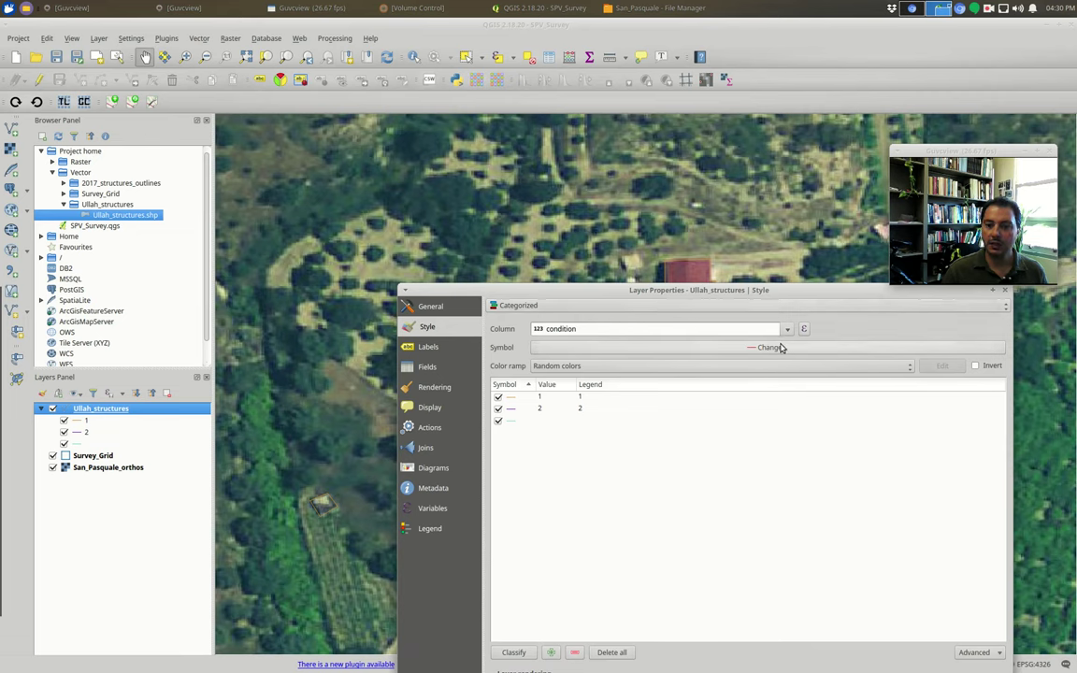
- Set the shared line symbol width for all condition classes to 0.66
click(704, 348)
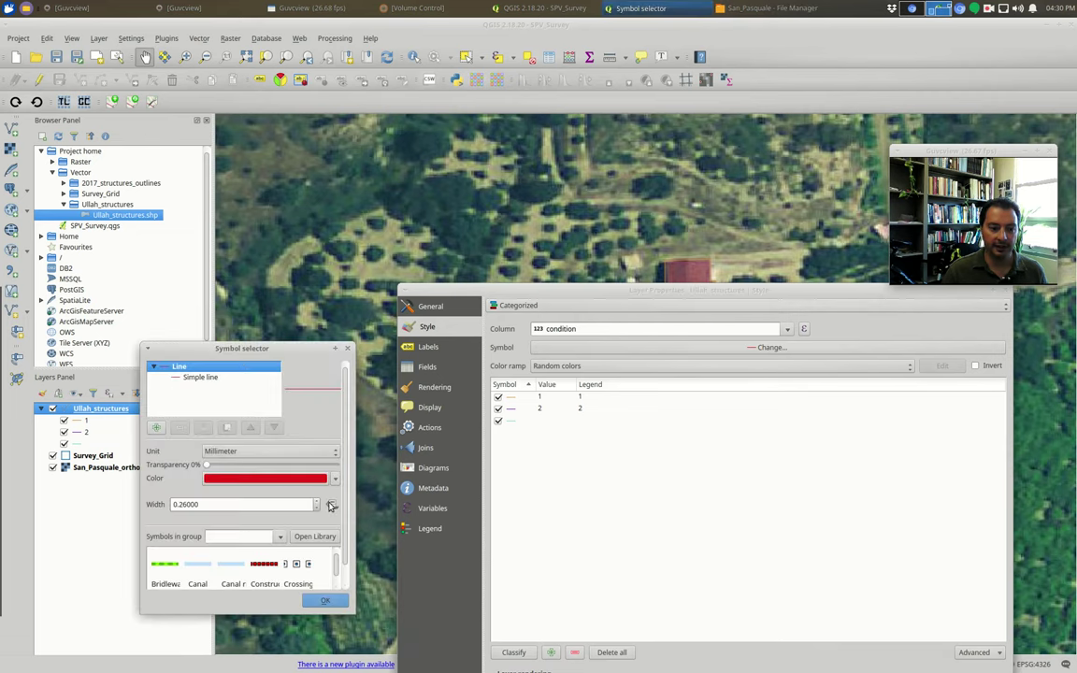
scroll(316, 505, up, 2)
click(323, 602)
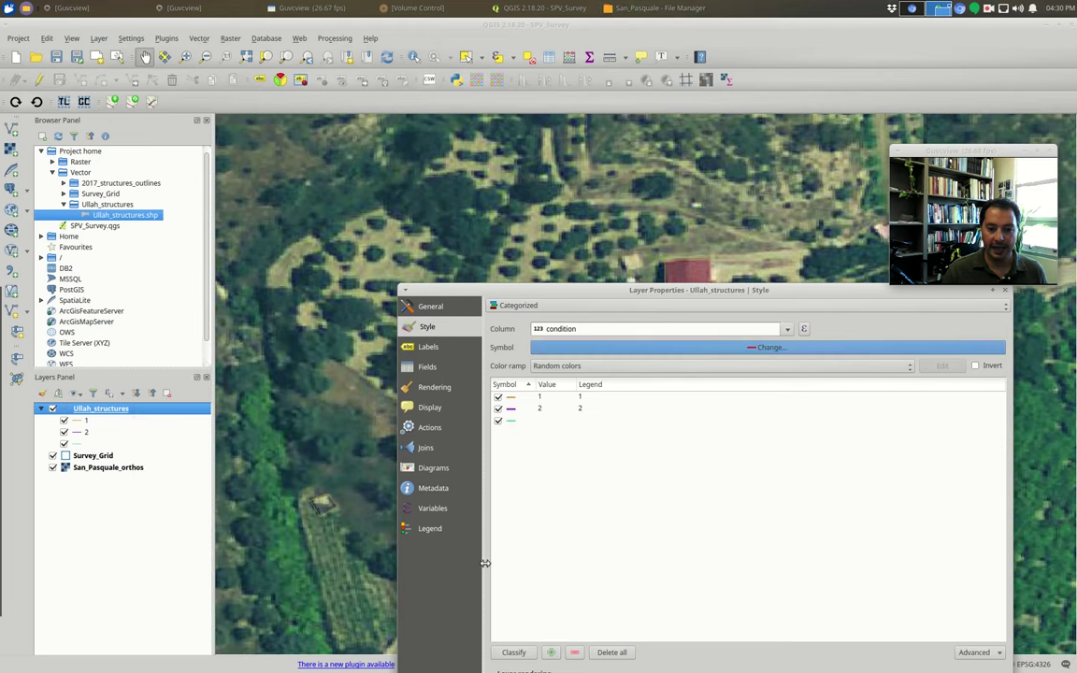
drag(703, 292, 777, 486)
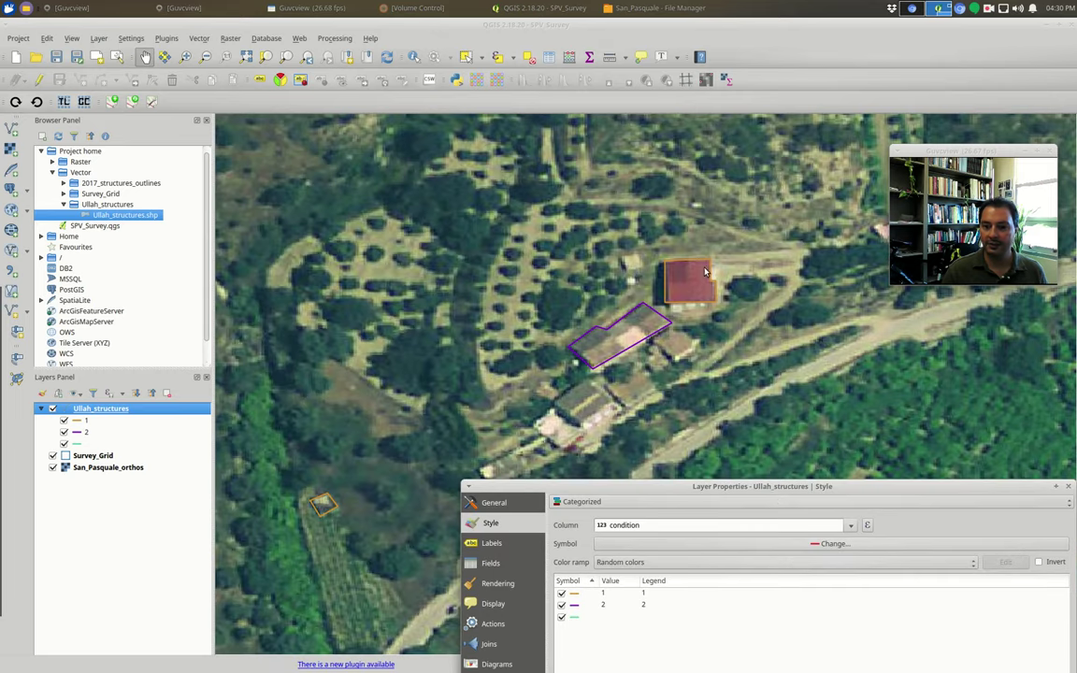
drag(728, 487, 713, 457)
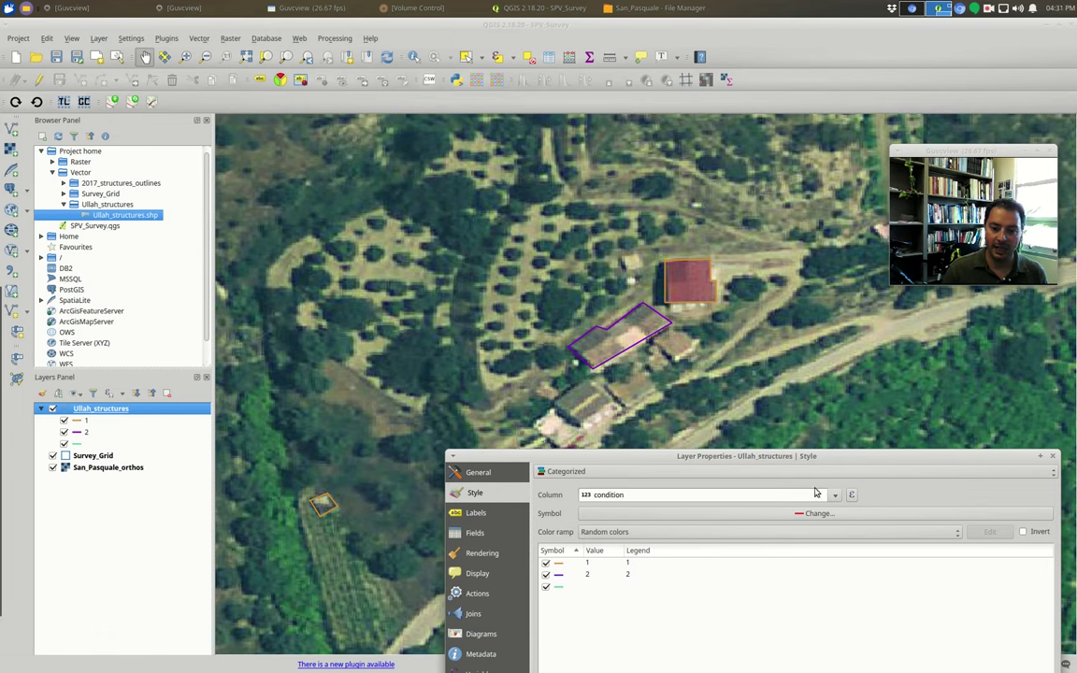
drag(797, 452, 788, 434)
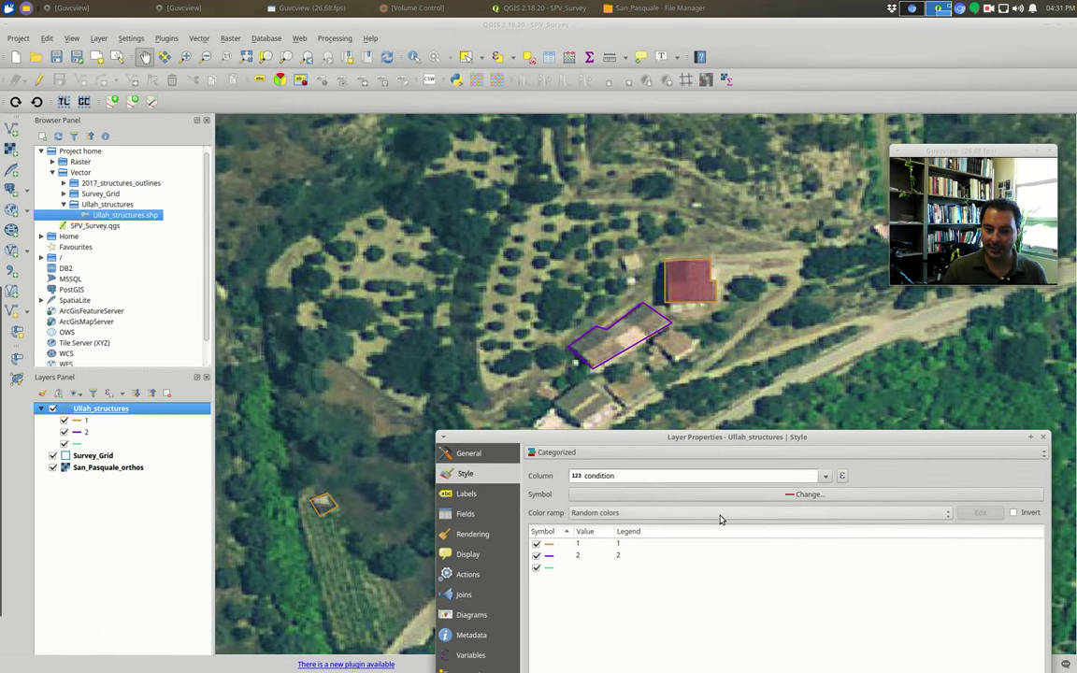
mouse_move(687, 437)
mouse_down()
mouse_move(638, 422)
mouse_move(672, 423)
mouse_up()
- Review category 2's purple #7b0fc8 line colour and close its symbol dialogs unchanged
click(535, 542)
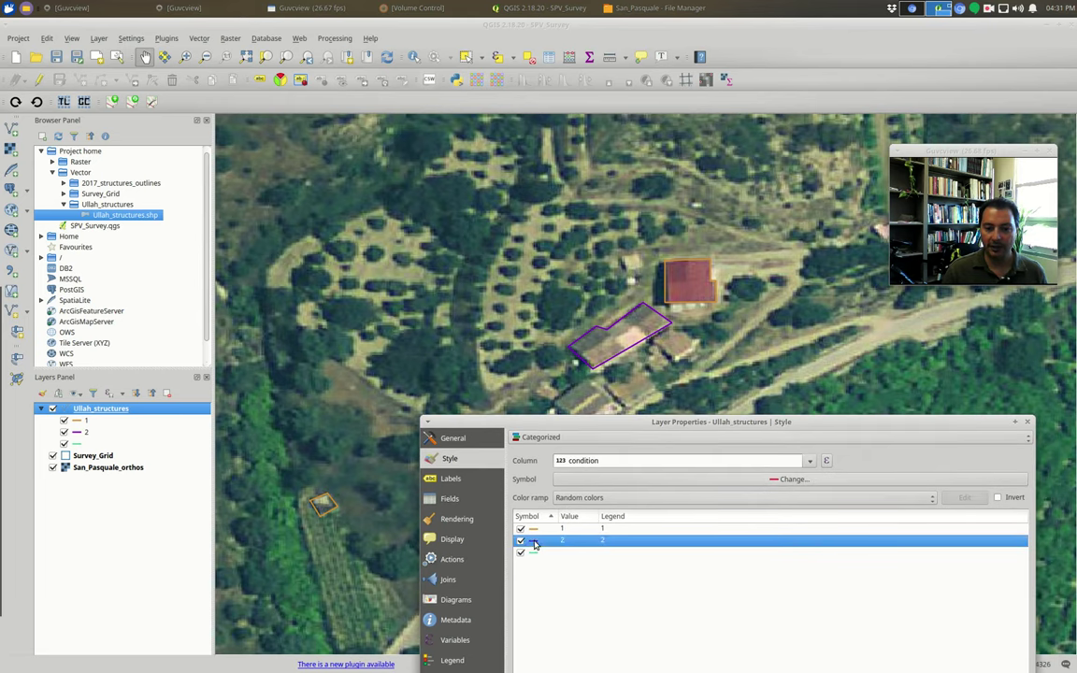
double_click(534, 543)
click(258, 494)
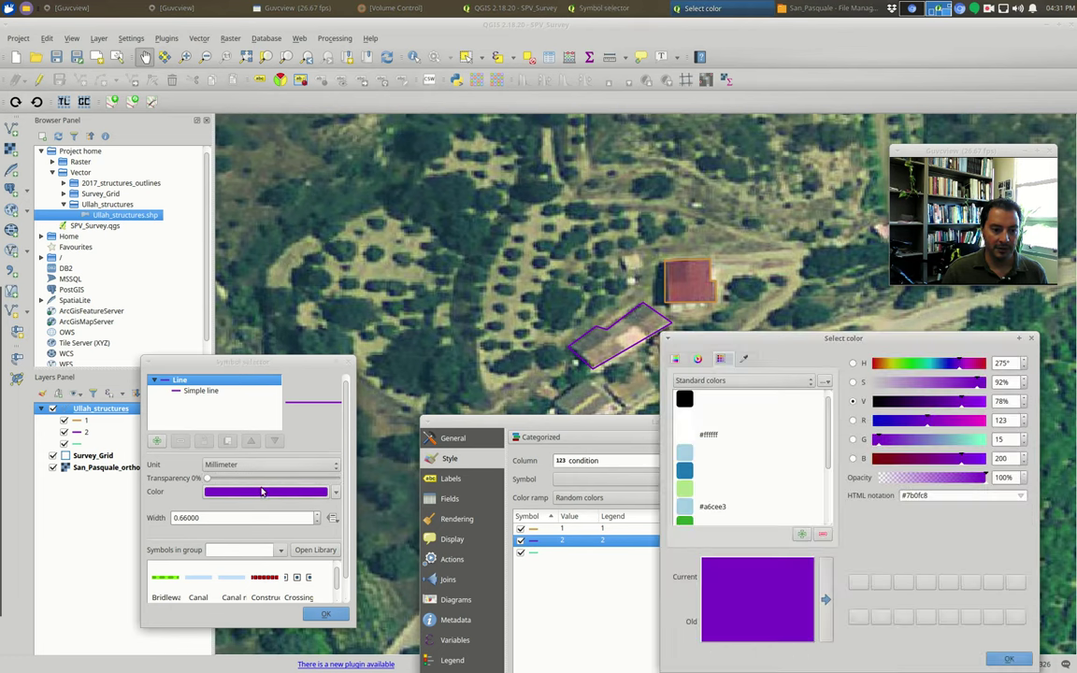
scroll(733, 482, down, 2)
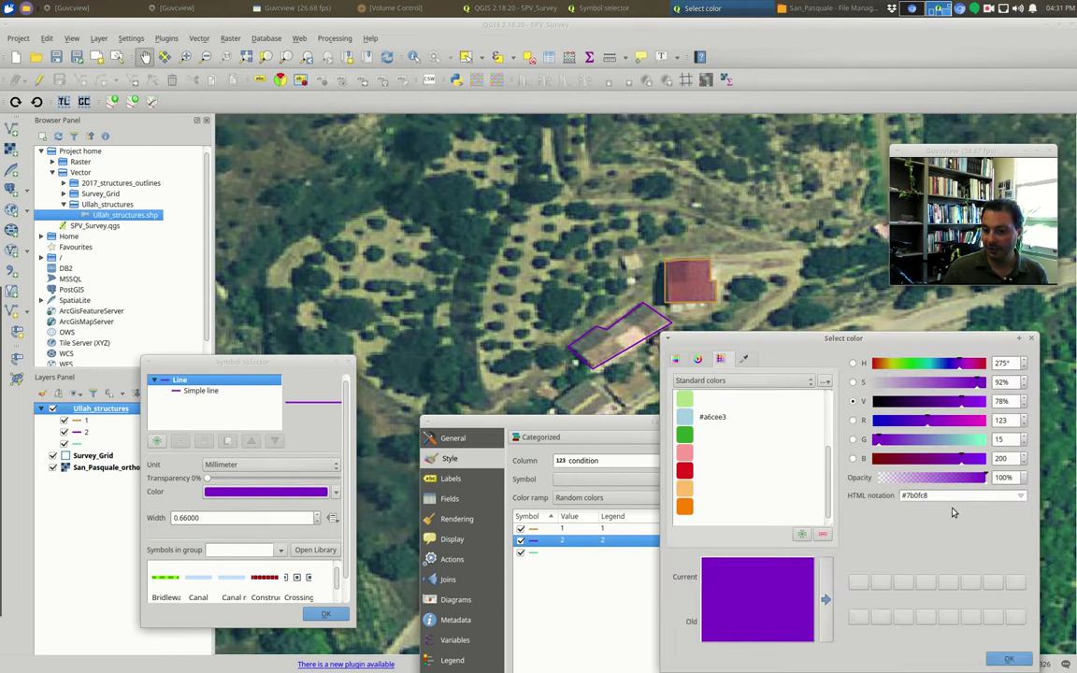
click(1032, 335)
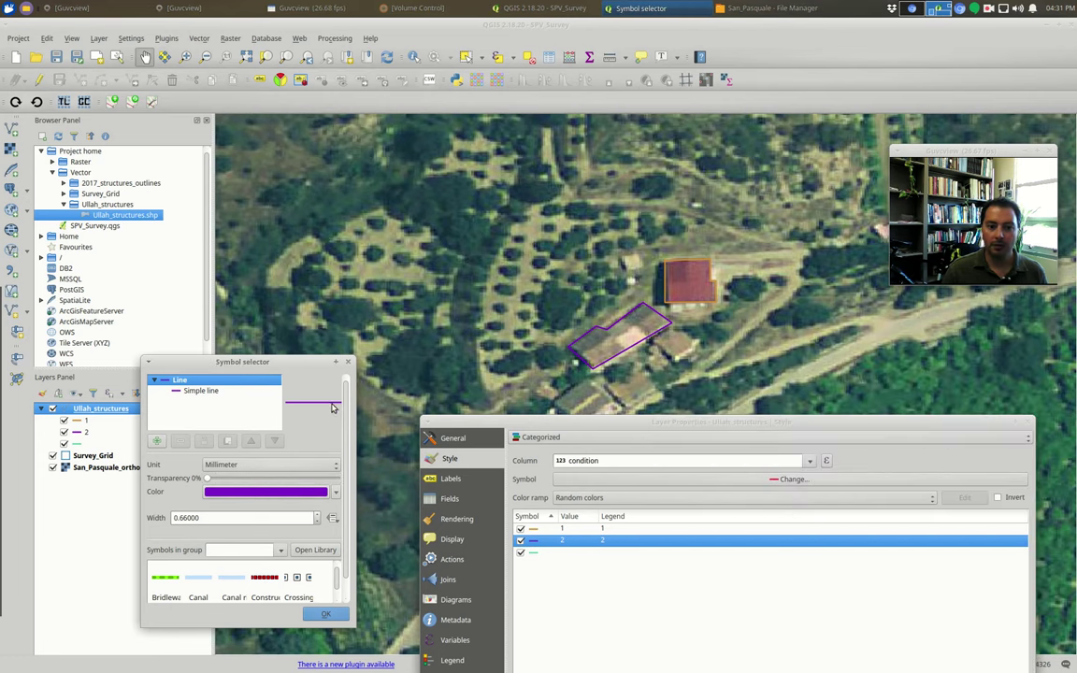
click(348, 362)
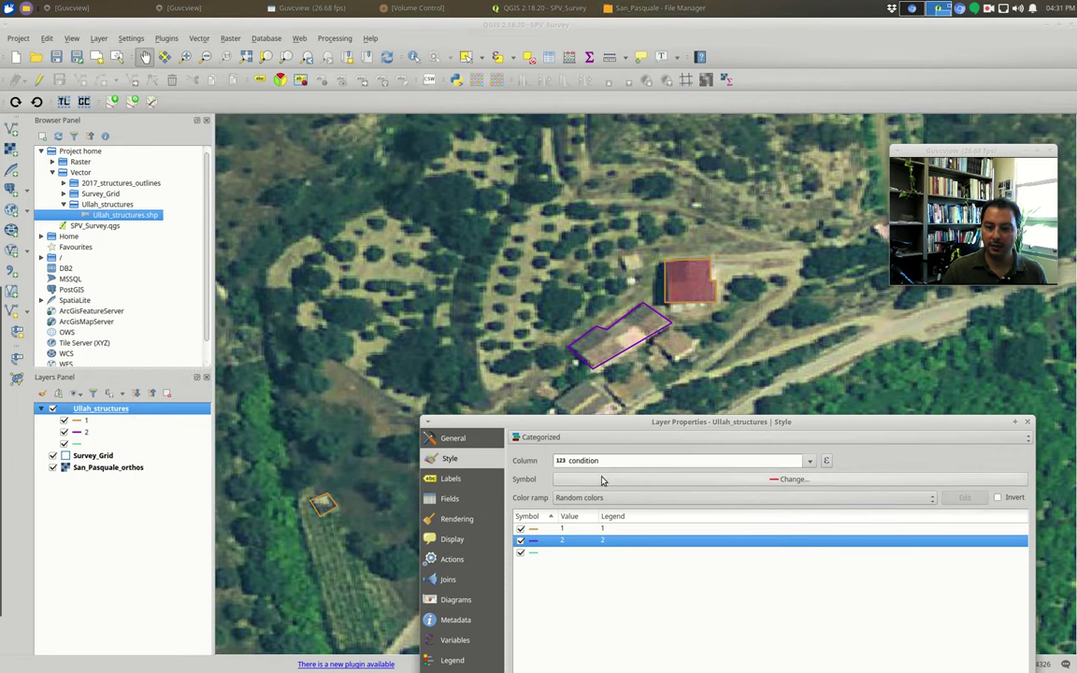
drag(601, 422, 473, 156)
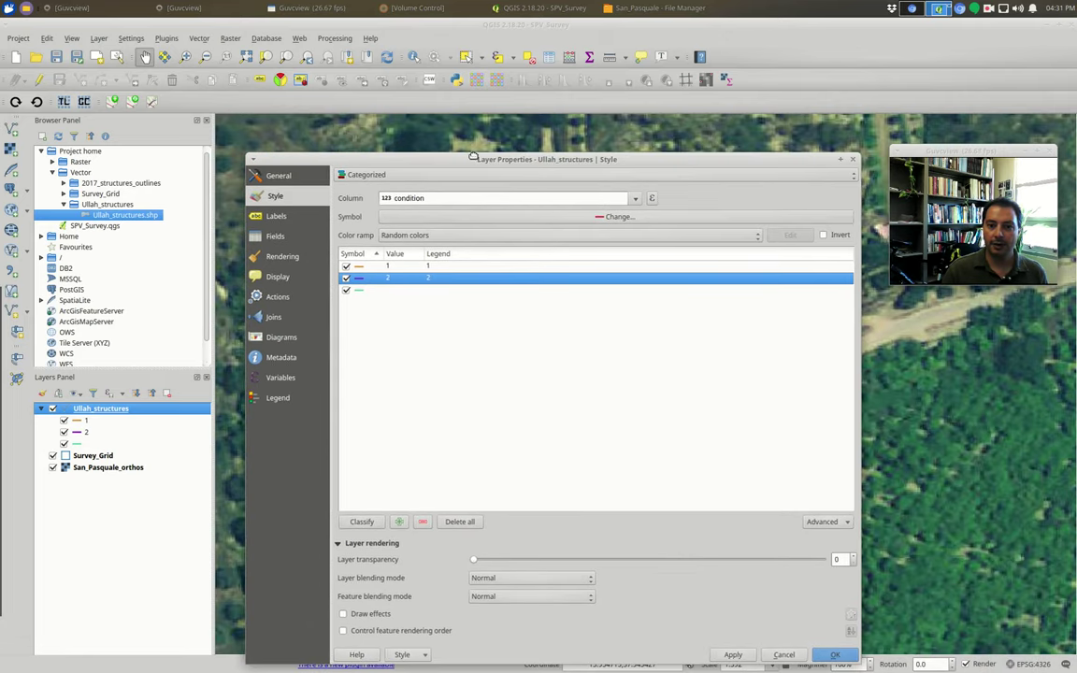
- Recolour the condition categories with the Blues colour ramp and apply it
click(500, 236)
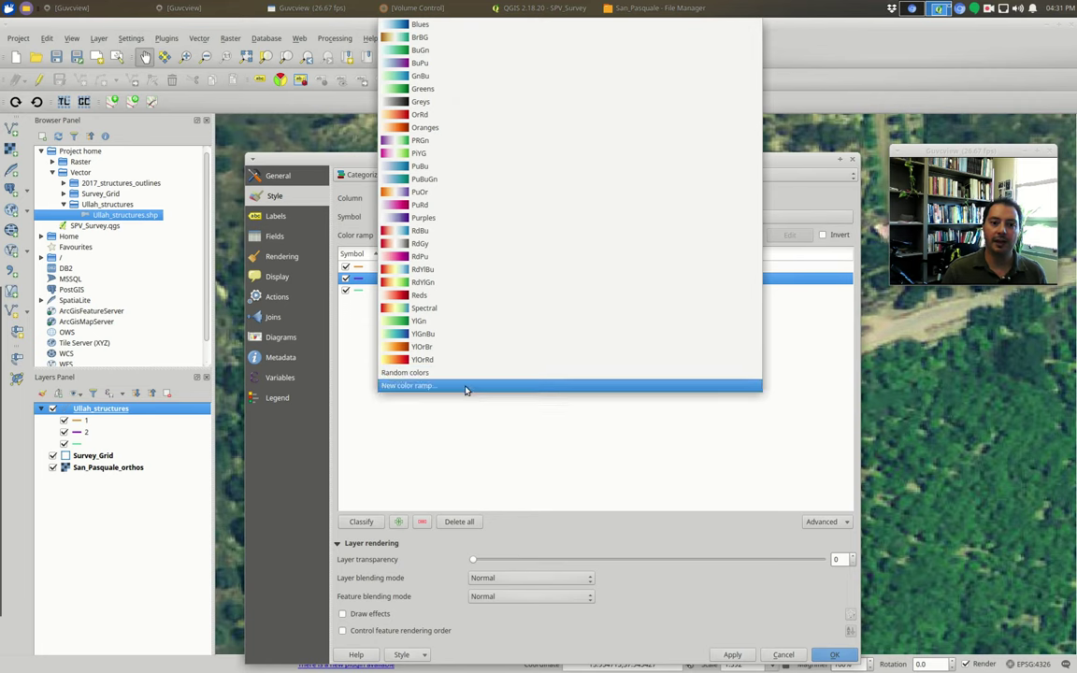
click(426, 25)
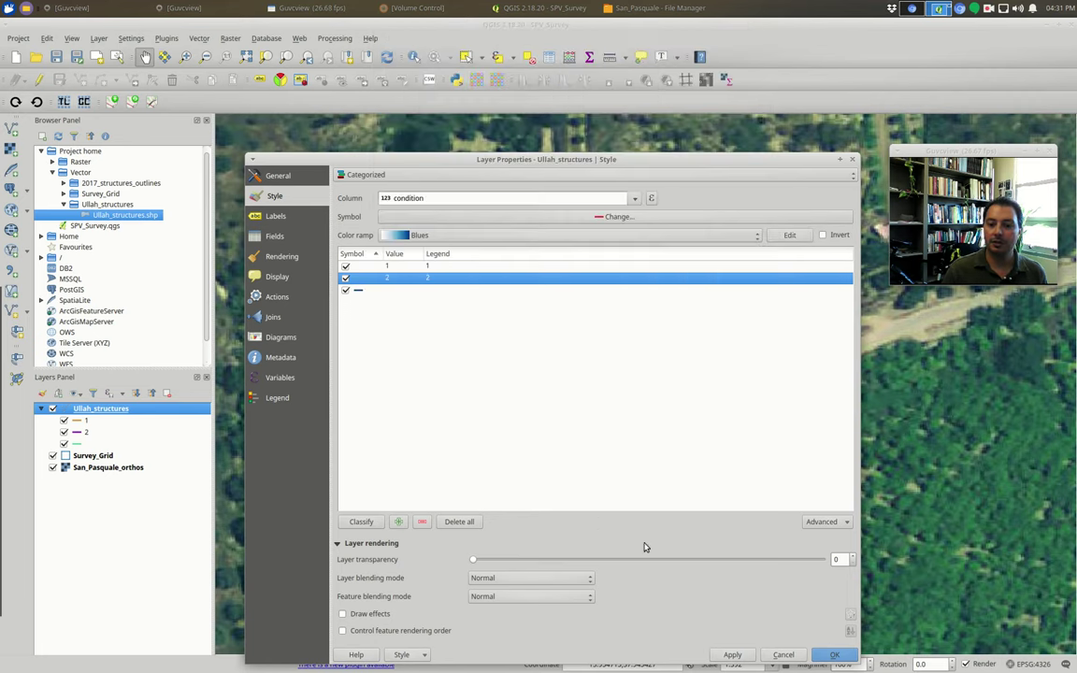
click(377, 526)
click(732, 655)
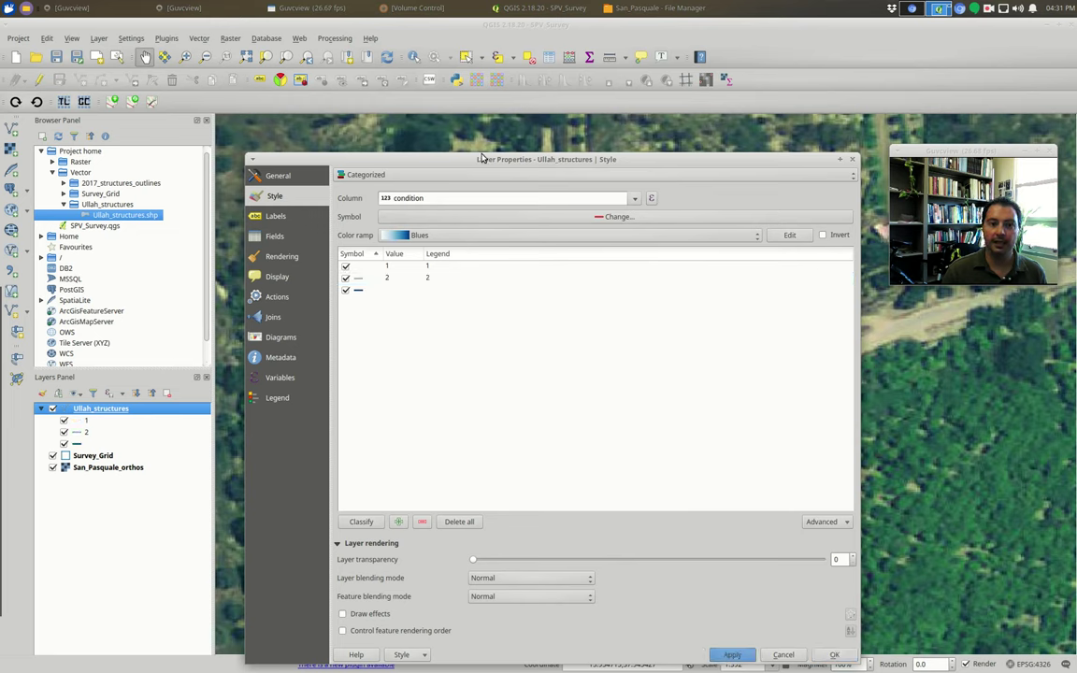
drag(481, 174, 793, 417)
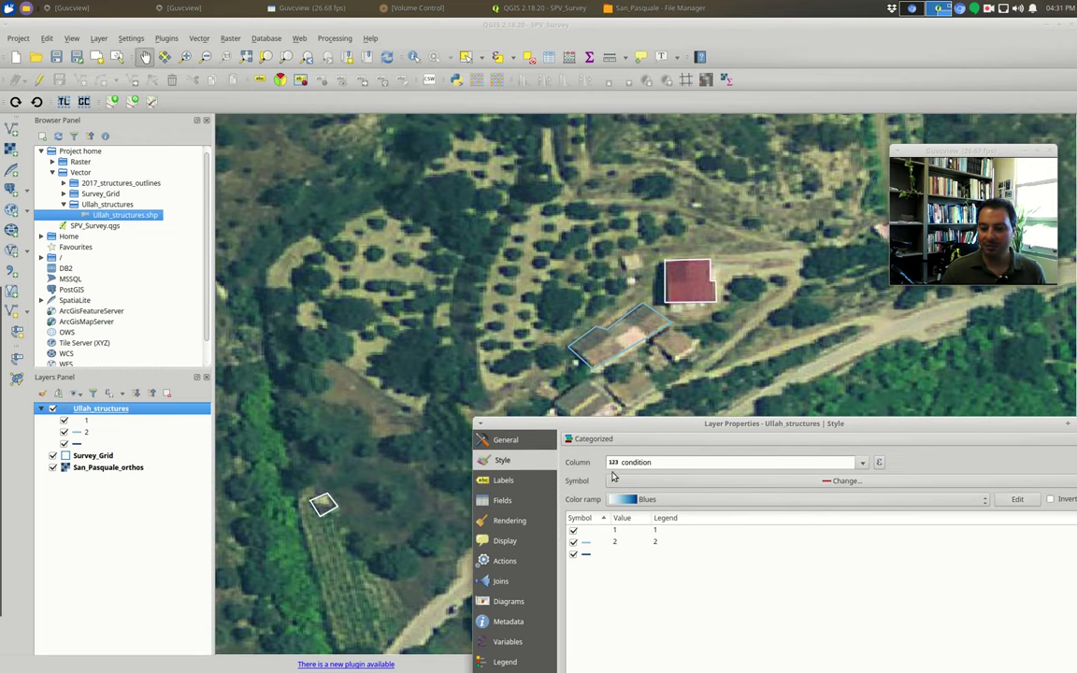
- Switch the colour ramp to PuOr and apply it, showing category 1 in orange
click(685, 499)
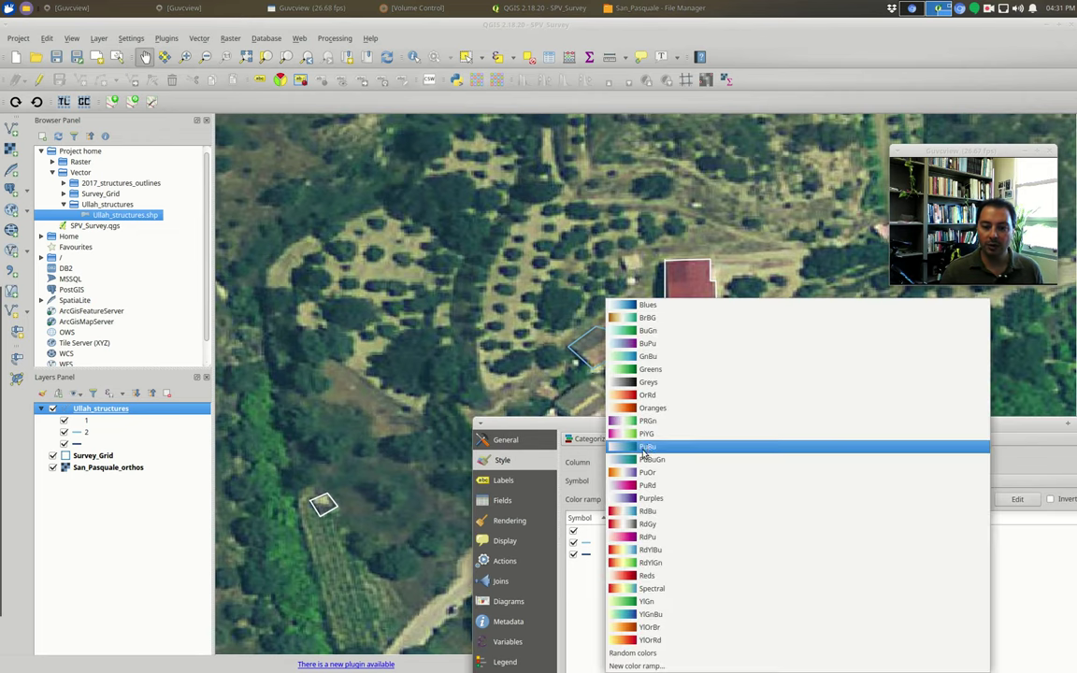
click(642, 474)
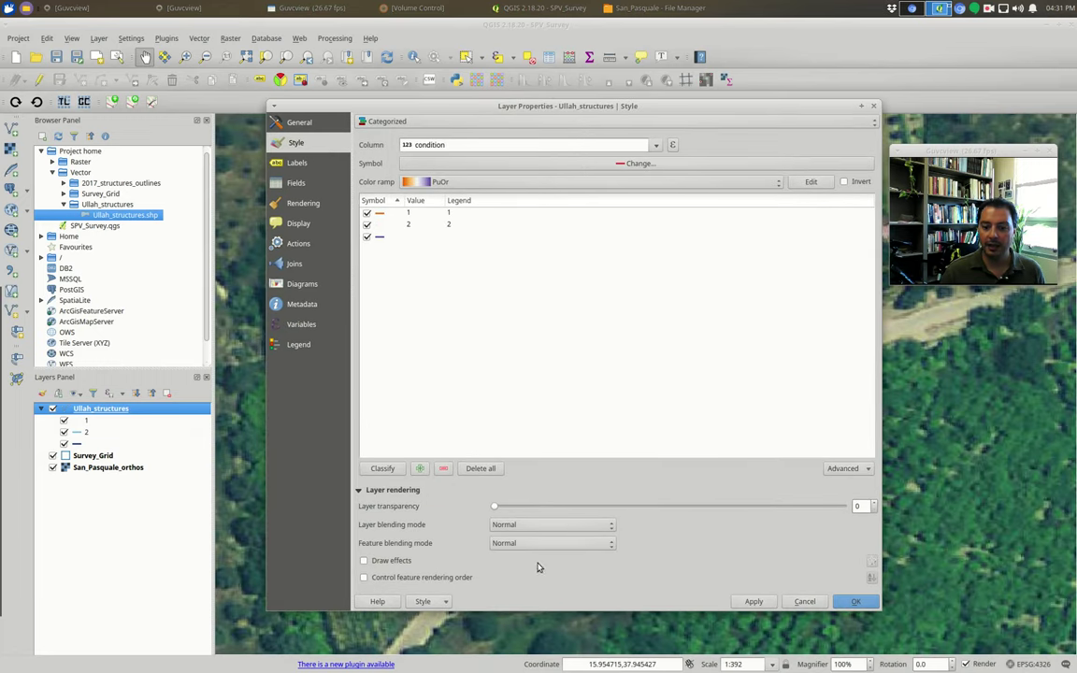
click(762, 601)
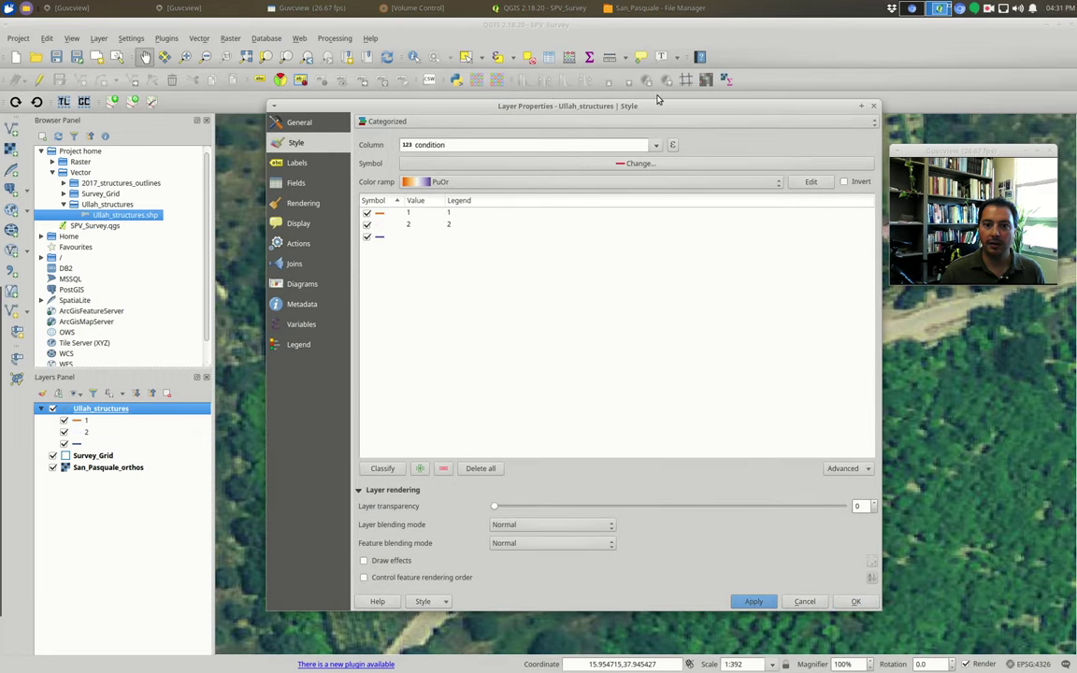
drag(591, 106, 768, 418)
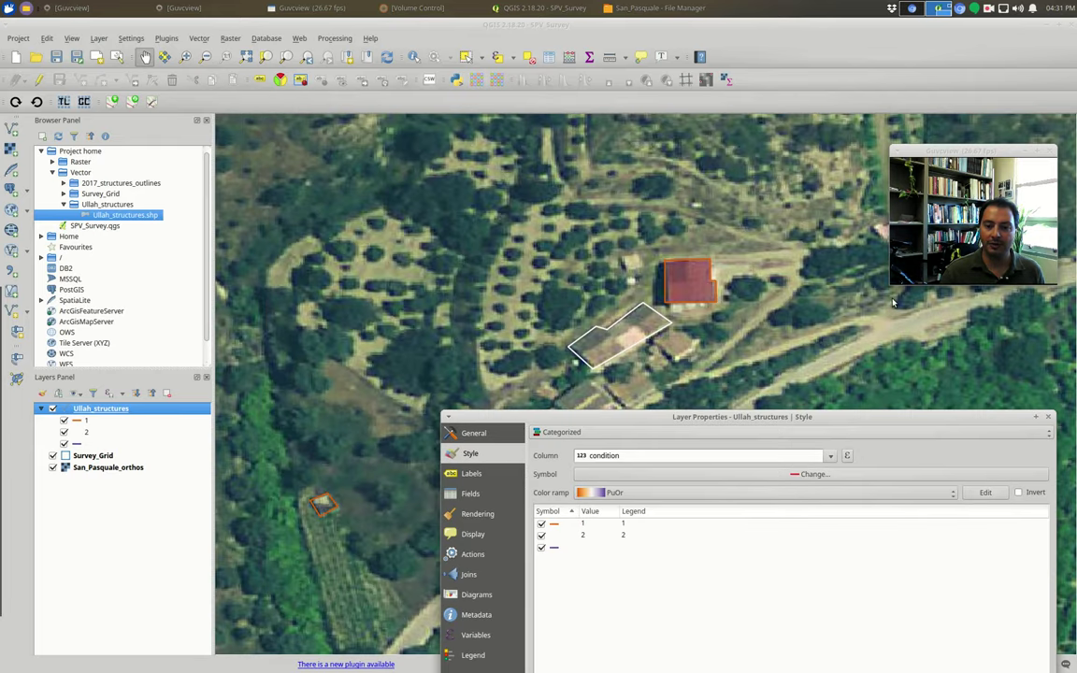
drag(740, 417, 690, 248)
click(621, 323)
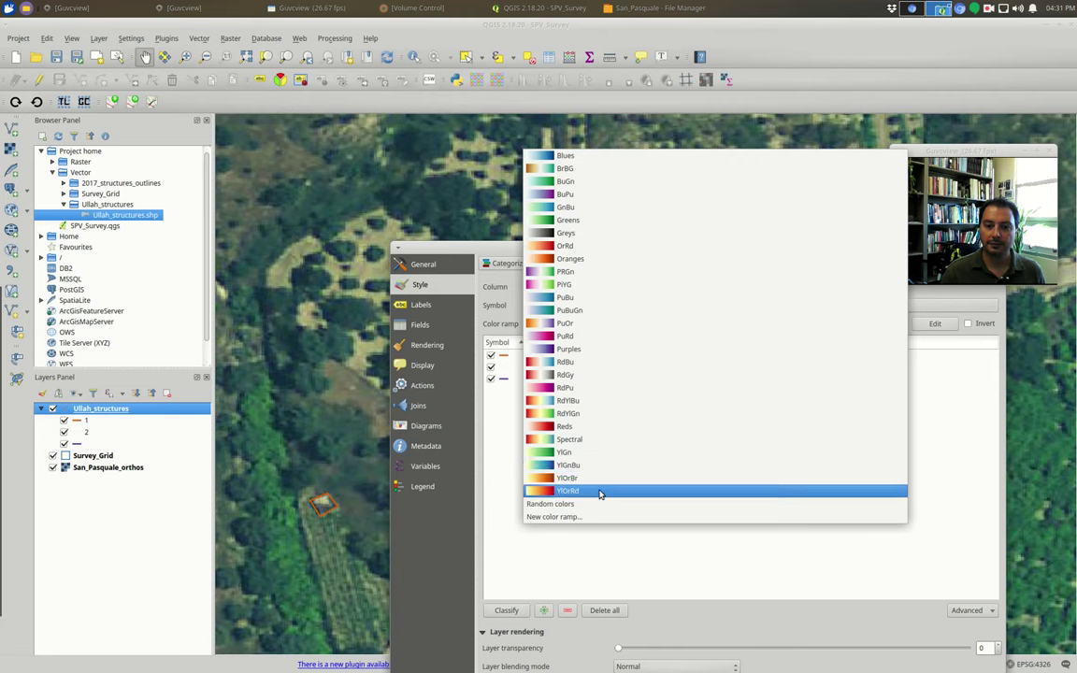
- Reset the colour ramp to random colours and regenerate the categories
click(571, 504)
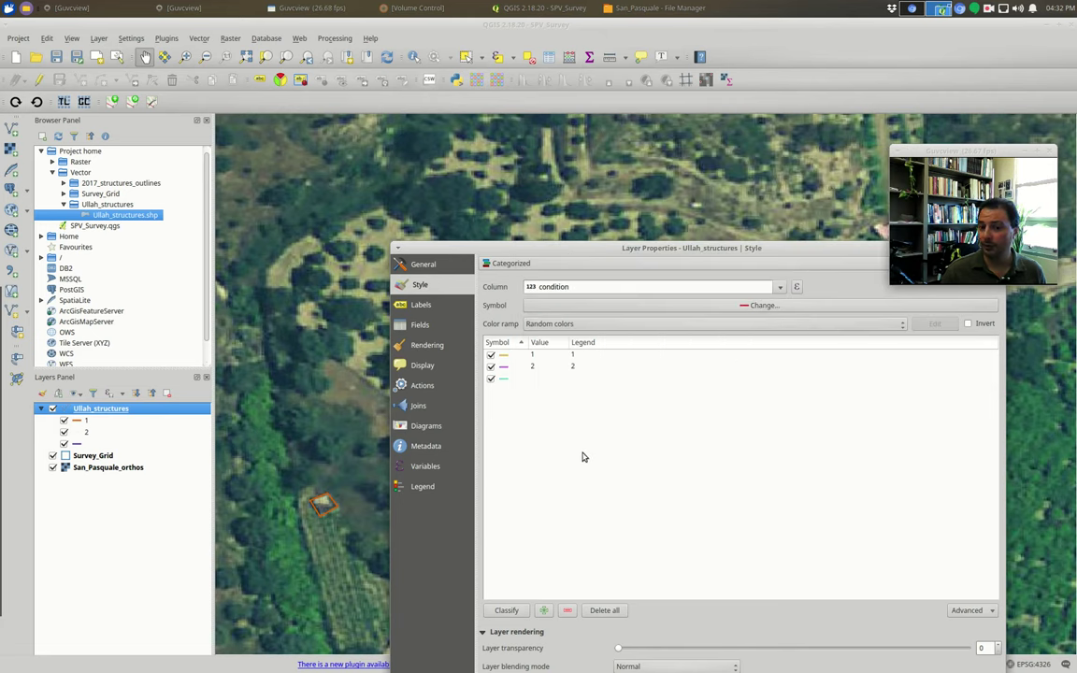
drag(773, 252, 681, 150)
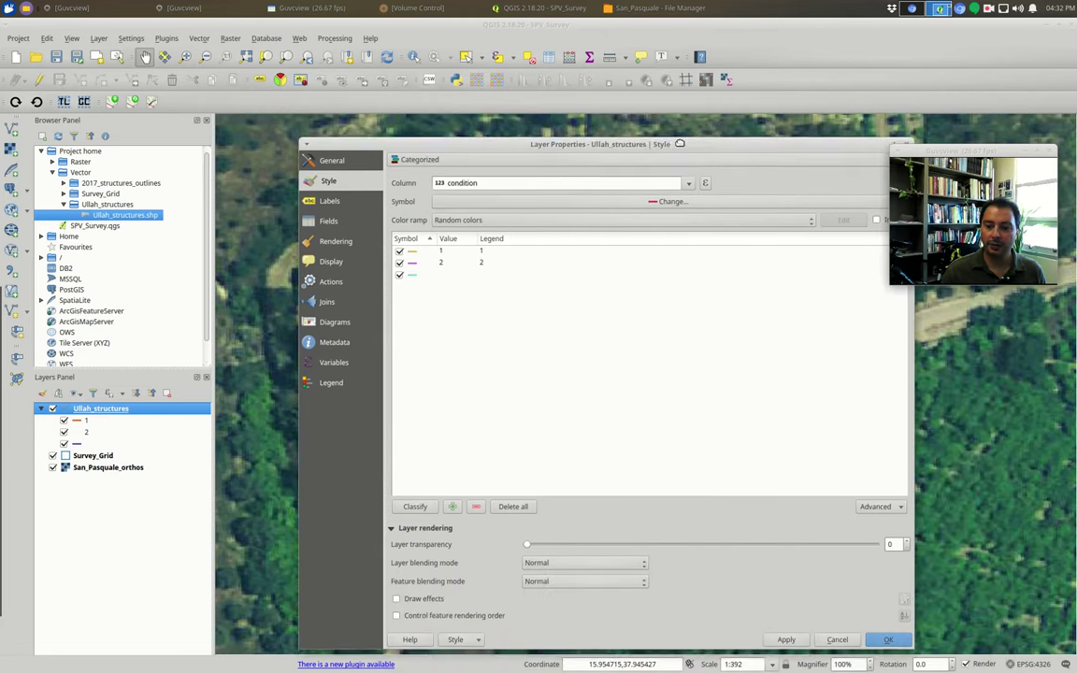
click(416, 508)
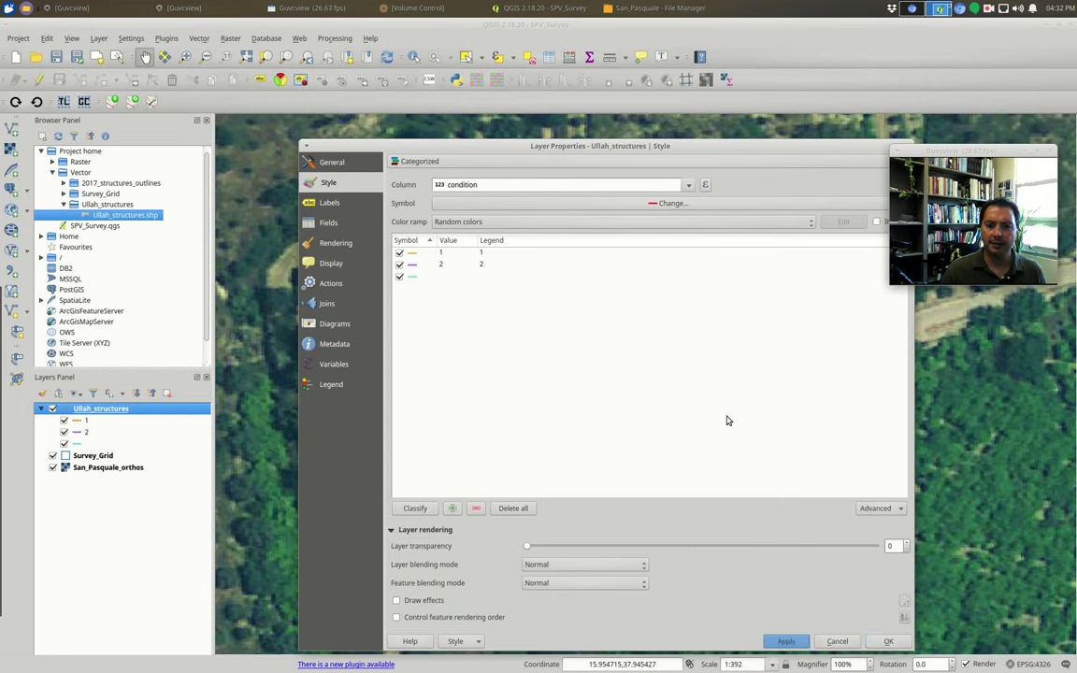
drag(615, 153, 778, 512)
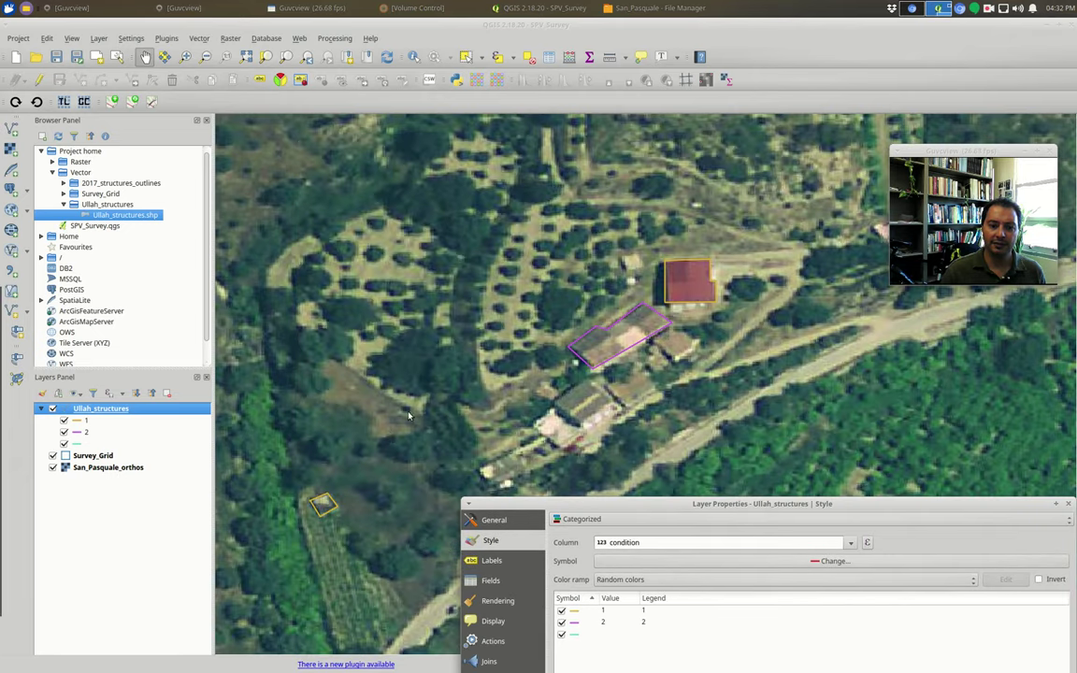
drag(679, 498, 583, 168)
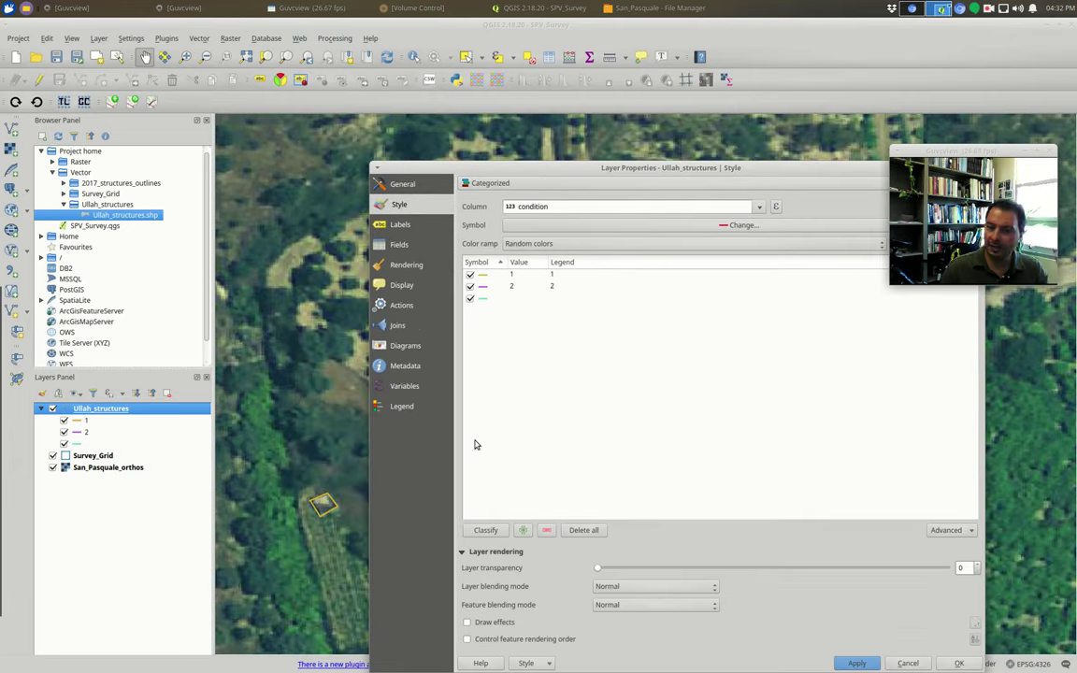
- Recategorize by the type field, replacing old classes, and apply cistern and fhouse
click(705, 207)
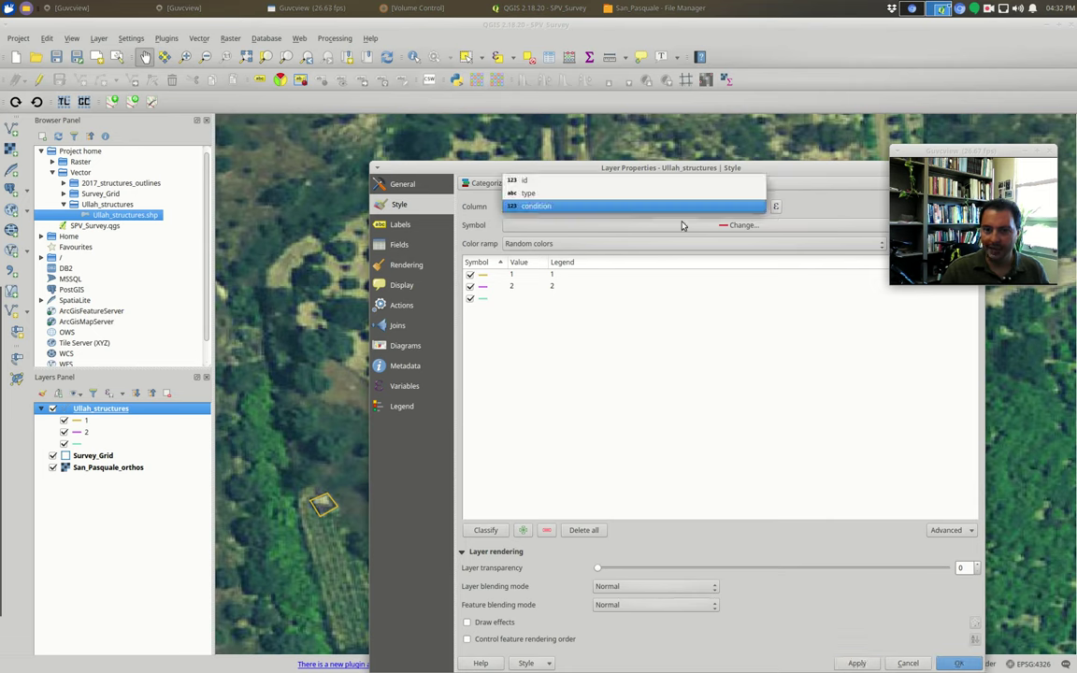
click(532, 195)
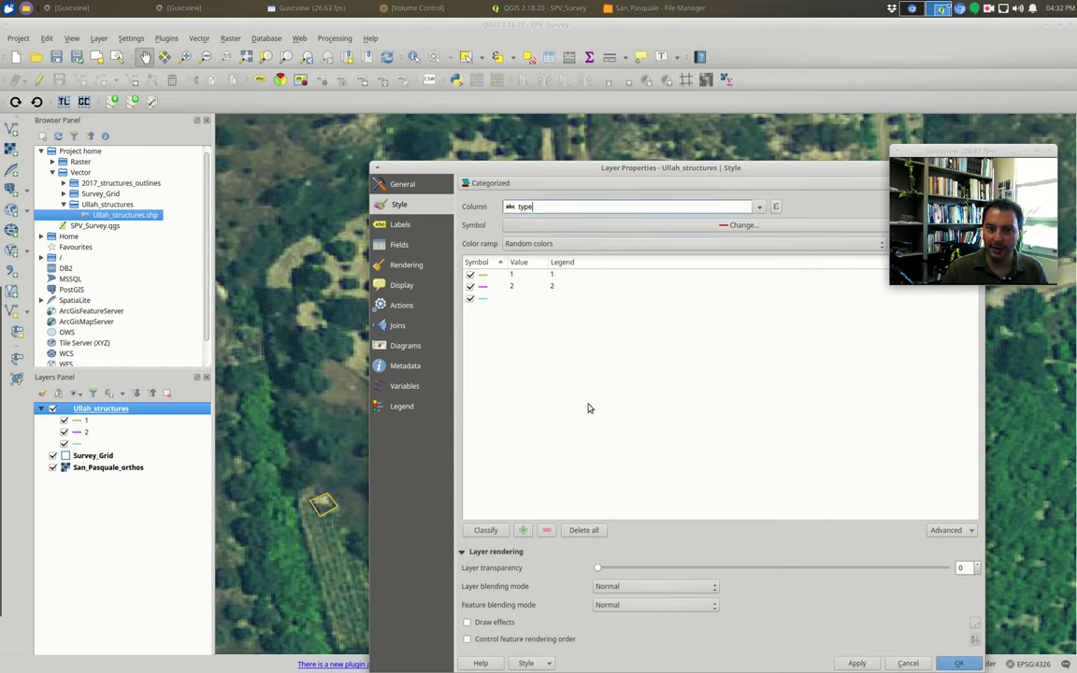
click(484, 529)
click(762, 438)
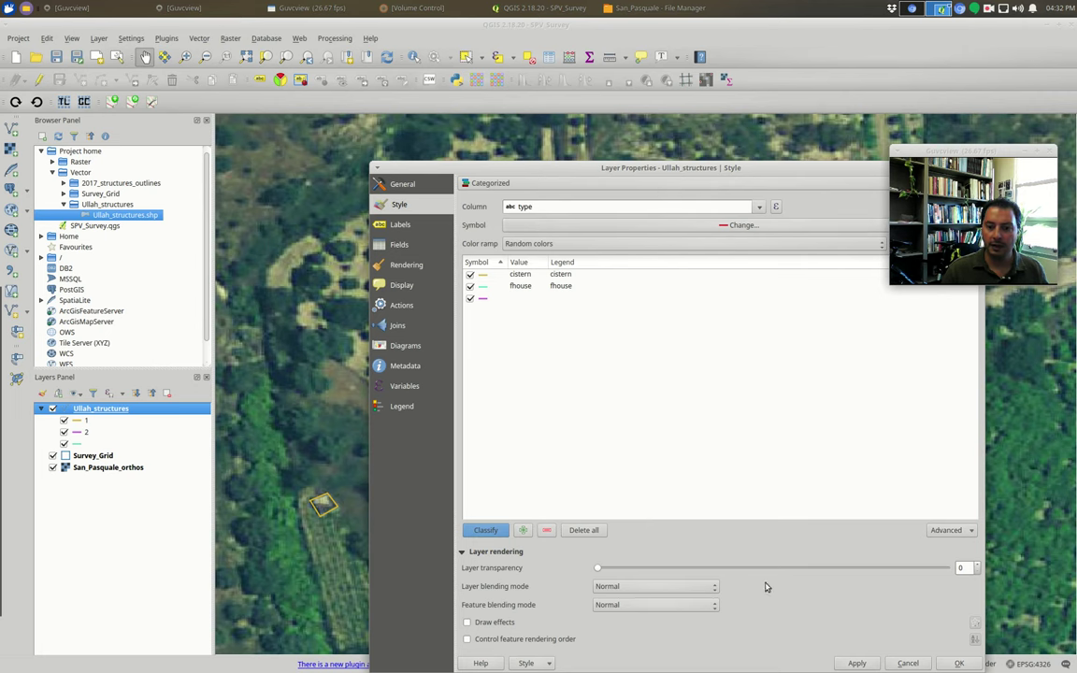
click(855, 662)
drag(571, 166, 487, 118)
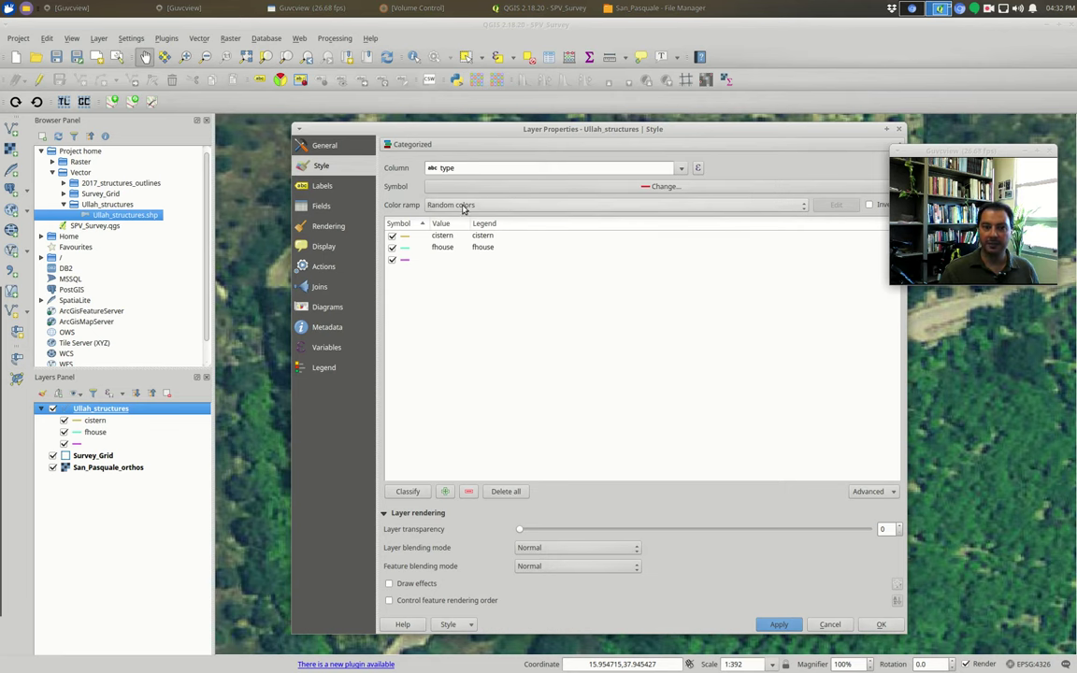
- Switch to a Graduated renderer on the condition field using the Size method
click(467, 144)
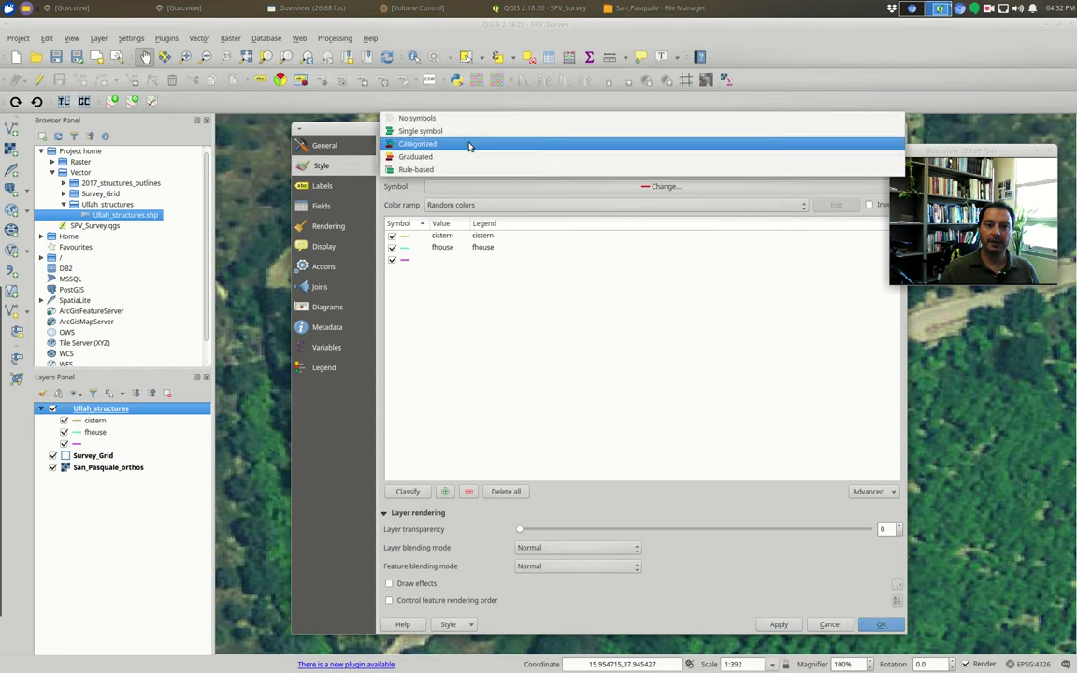
click(510, 159)
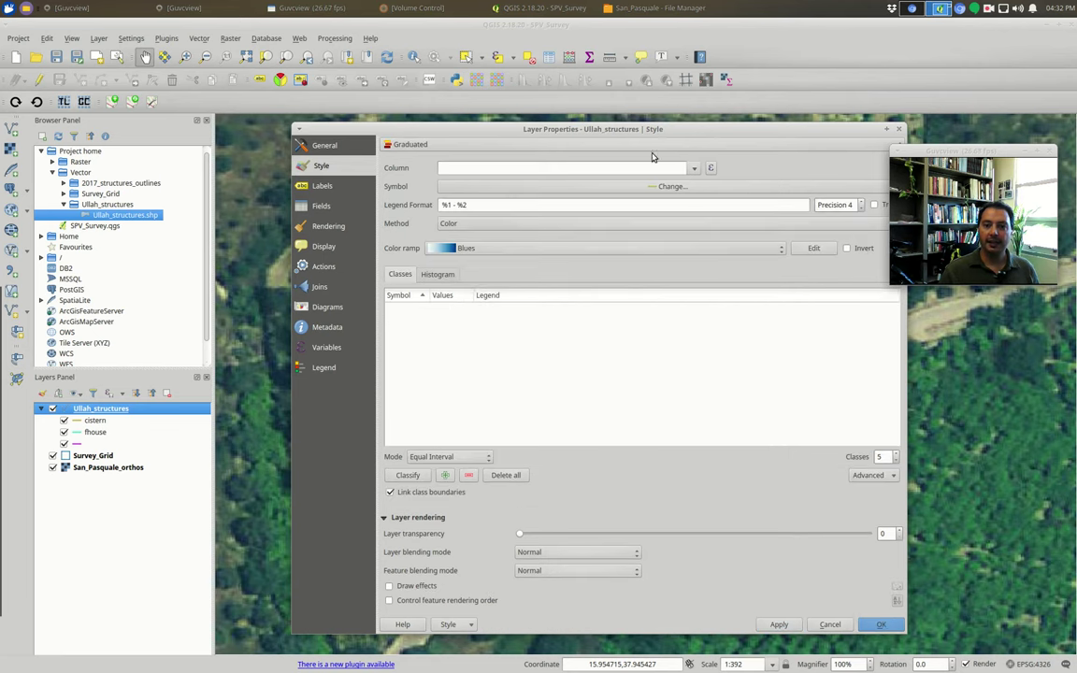
click(694, 168)
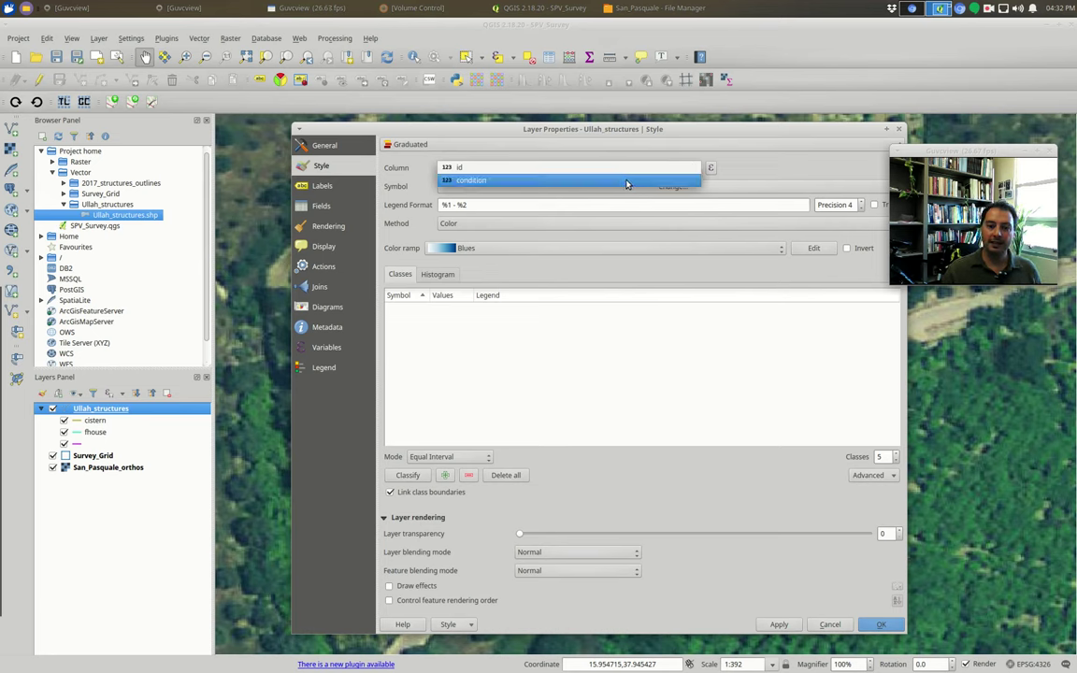
click(626, 180)
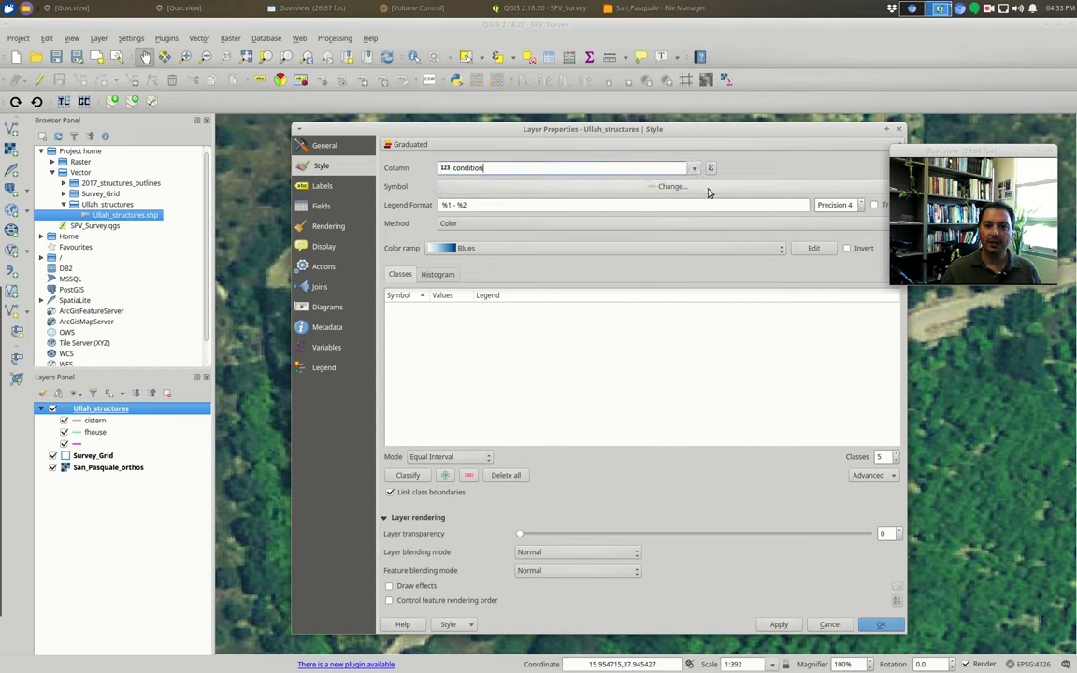
click(579, 223)
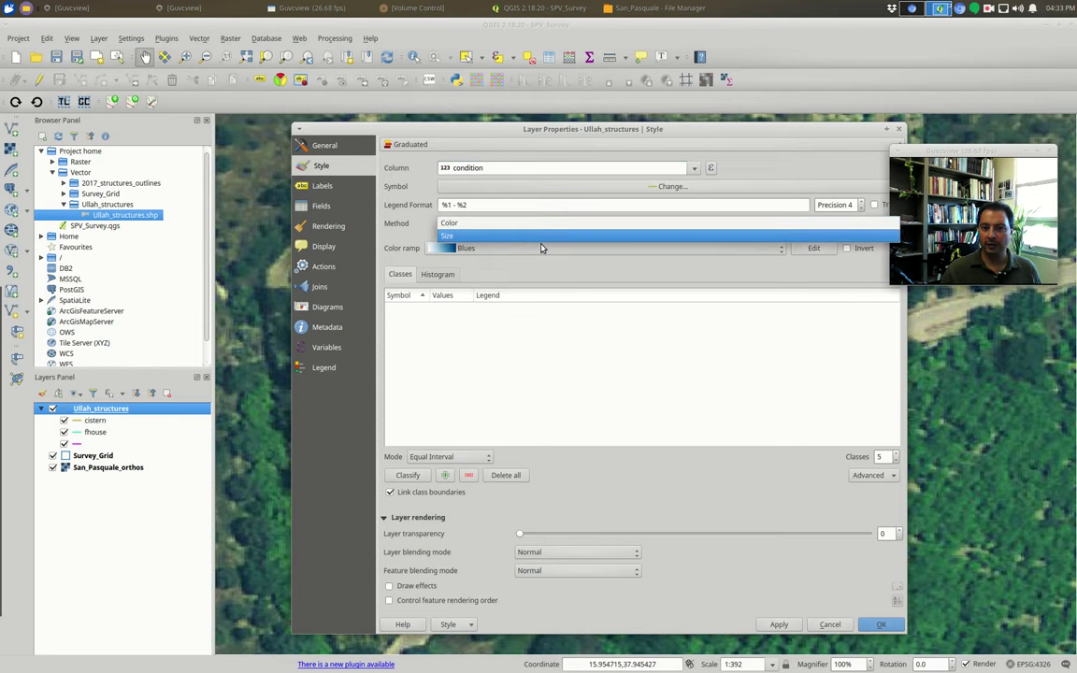
click(543, 236)
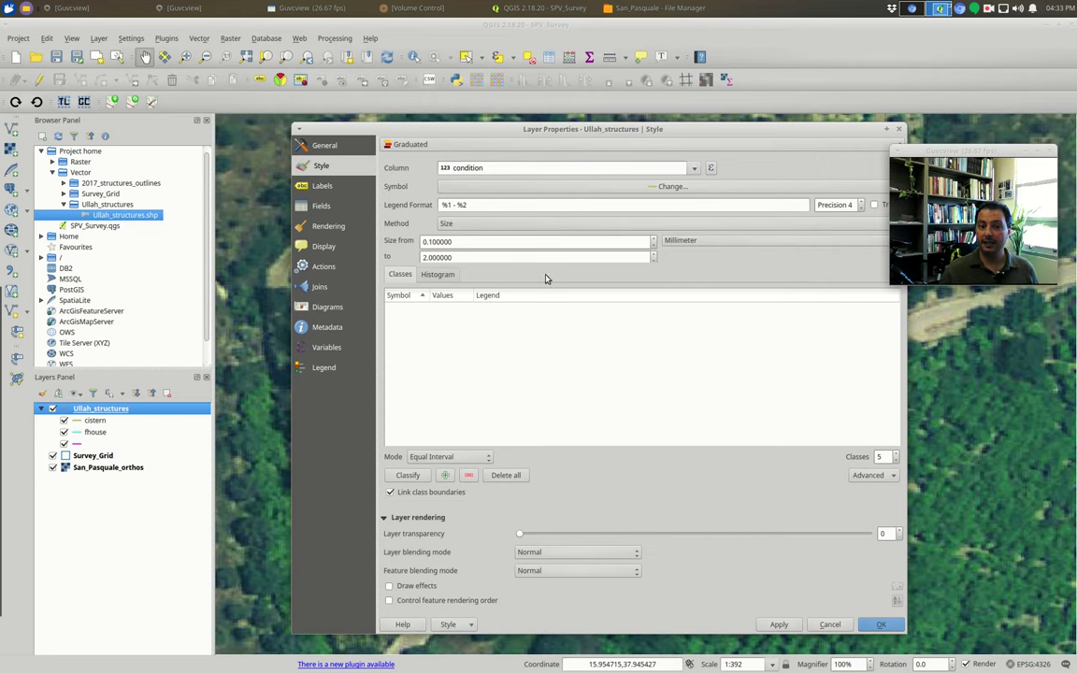
- Reduce to 2 classes and classify into 1.00–1.50 and 1.50–2.00
drag(748, 134, 693, 116)
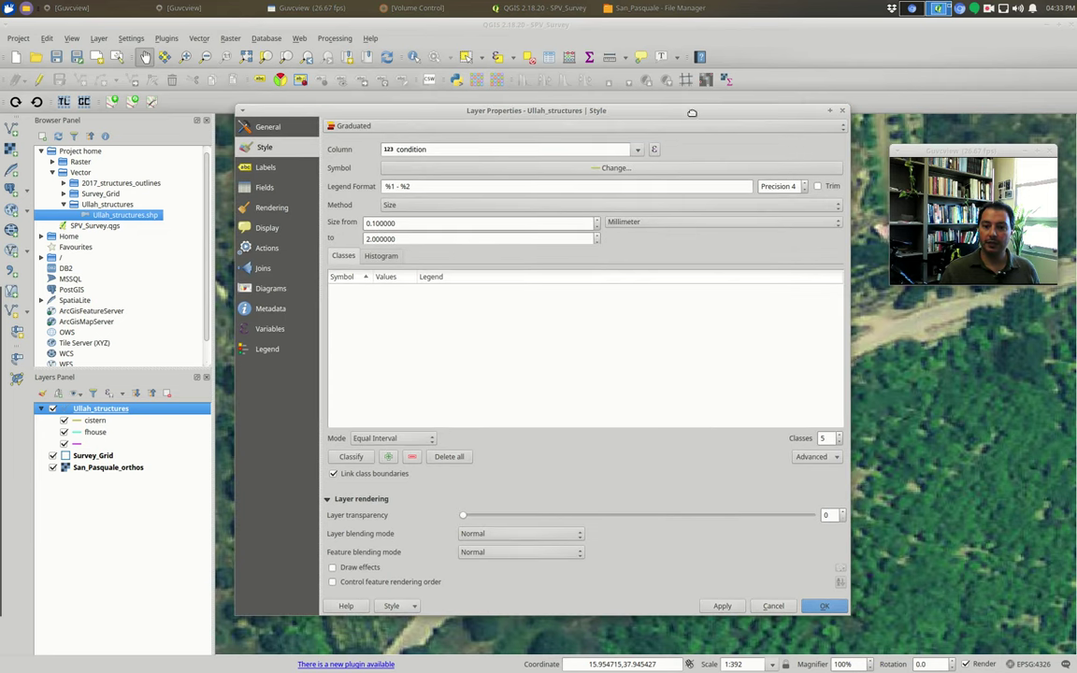
click(838, 444)
click(838, 444)
click(839, 444)
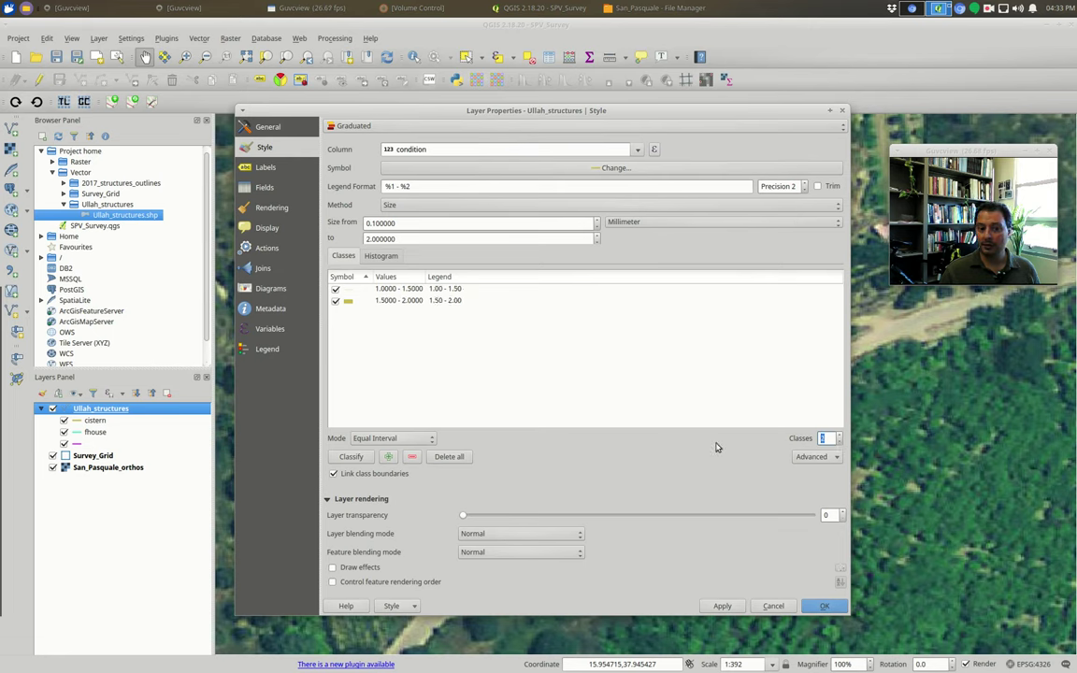
click(351, 456)
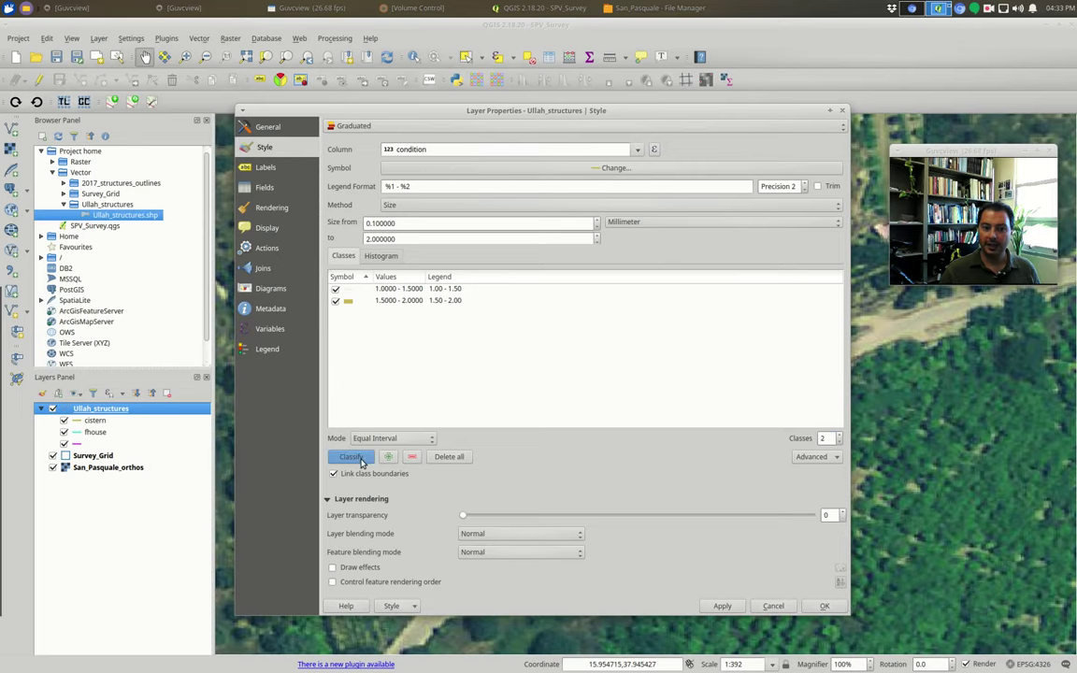
- Apply the graduated size classes to the Ullah_structures layer
drag(458, 110, 759, 479)
click(809, 572)
drag(881, 482, 790, 420)
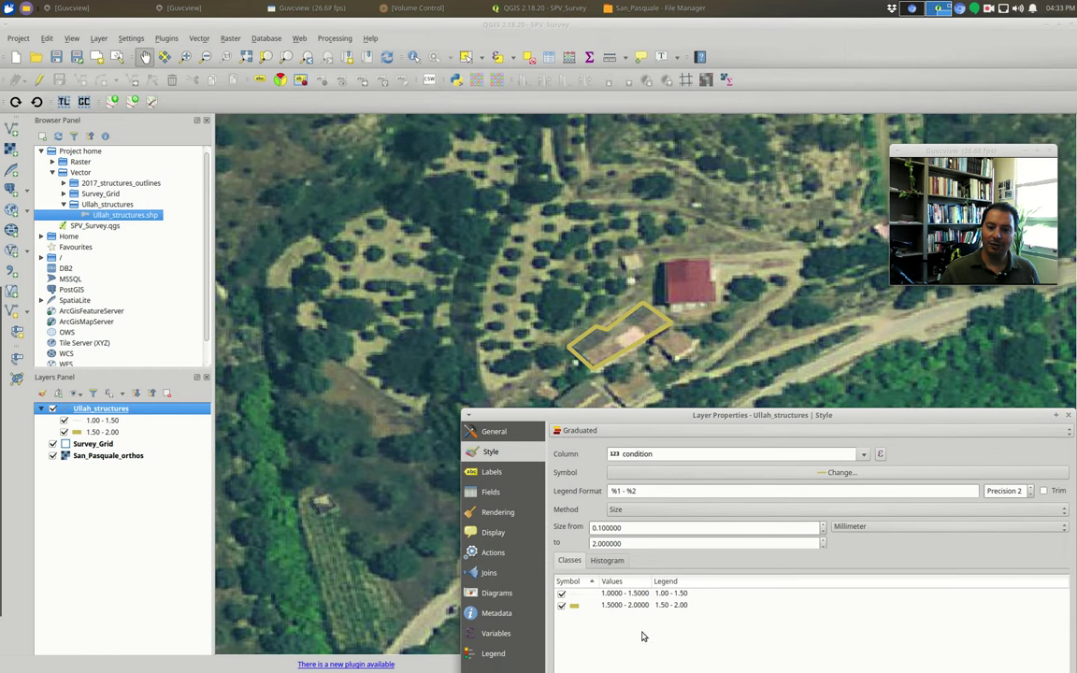
- Widen the graduated line symbol to 0.5 mm and preview it on the orthophoto
double_click(577, 594)
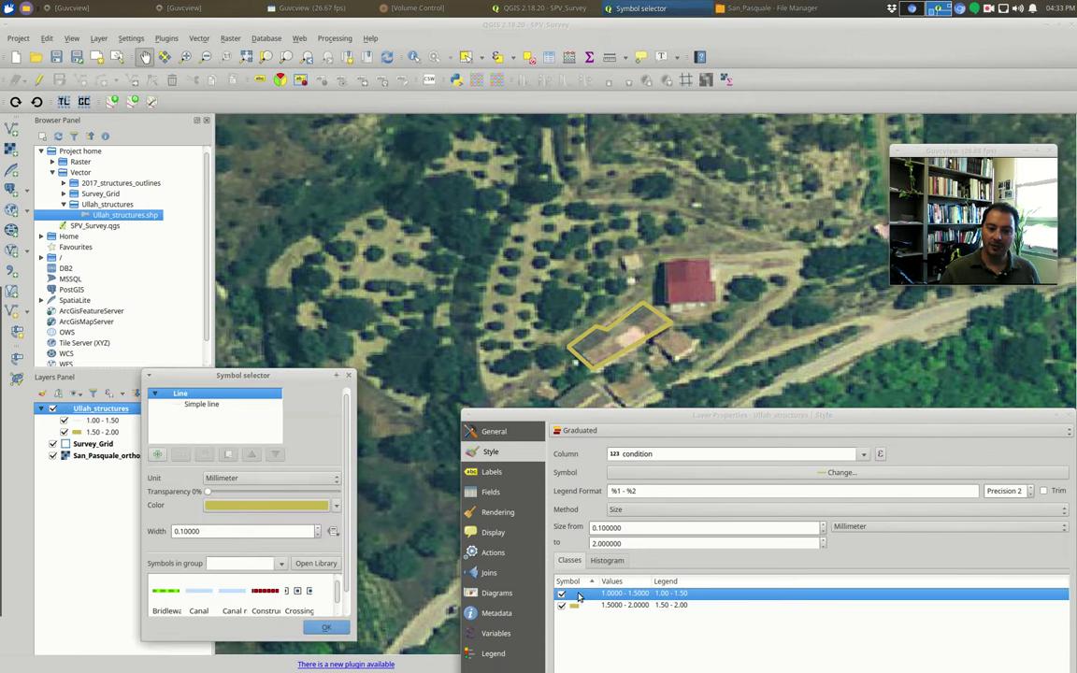
click(316, 529)
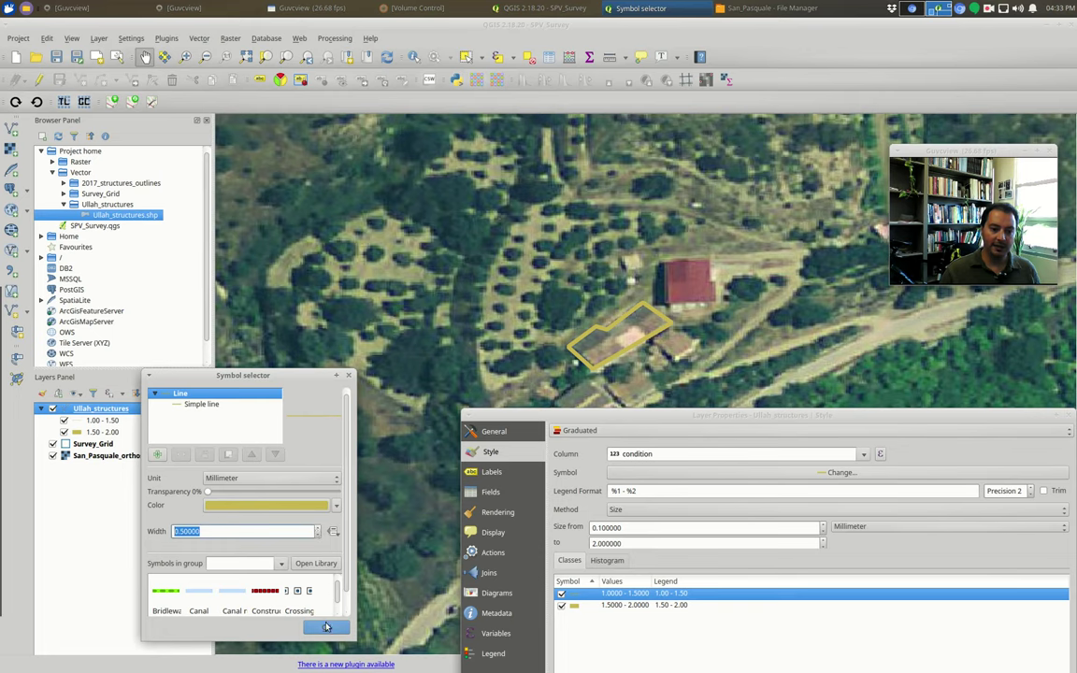
key(Return)
drag(757, 424, 723, 130)
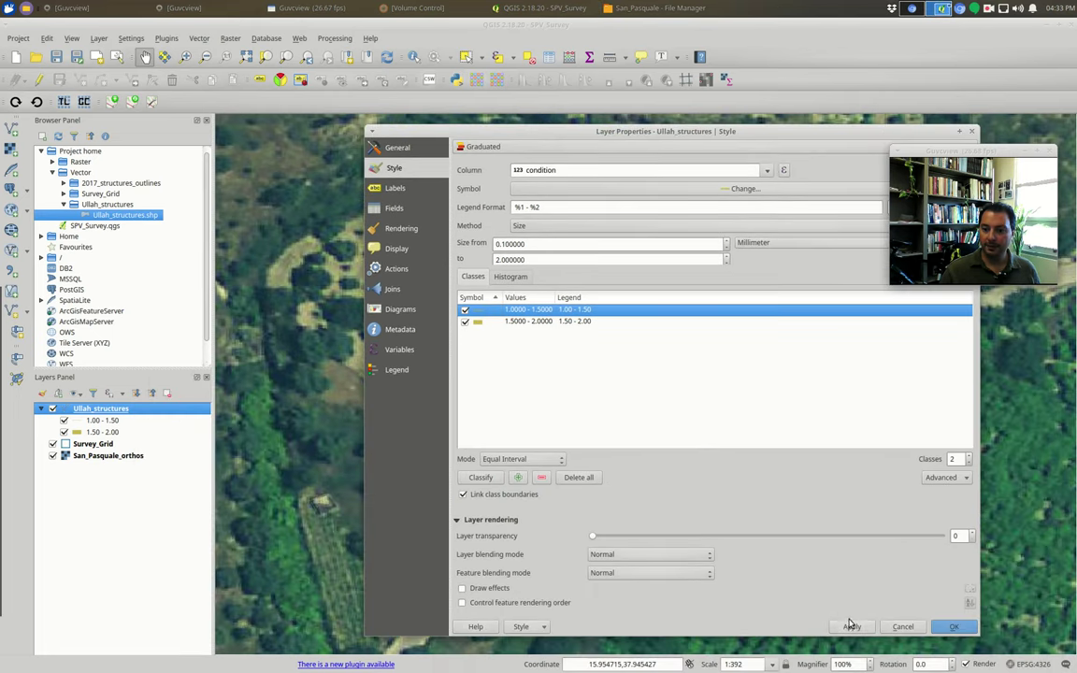
drag(648, 131, 712, 478)
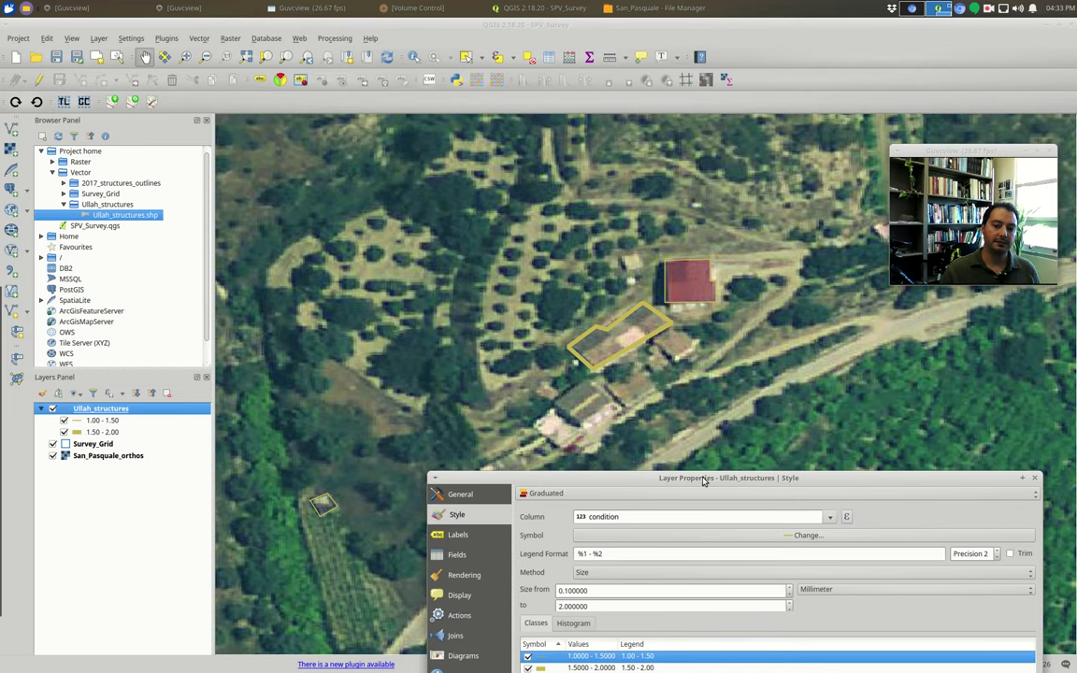
drag(702, 480, 602, 211)
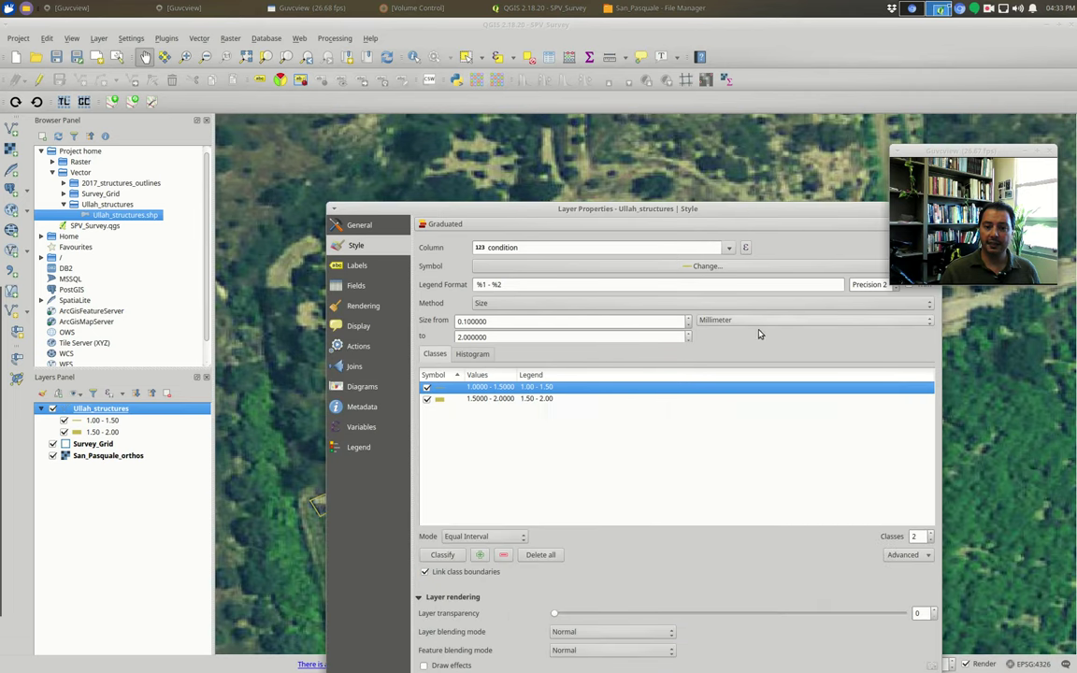
drag(746, 208, 641, 149)
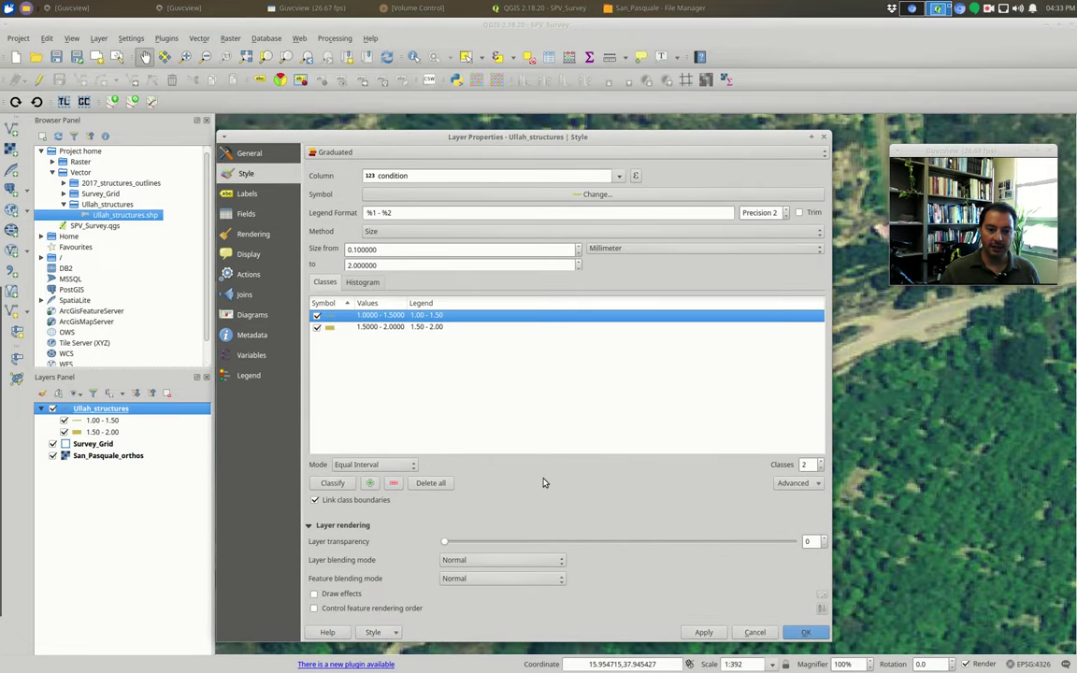
click(402, 465)
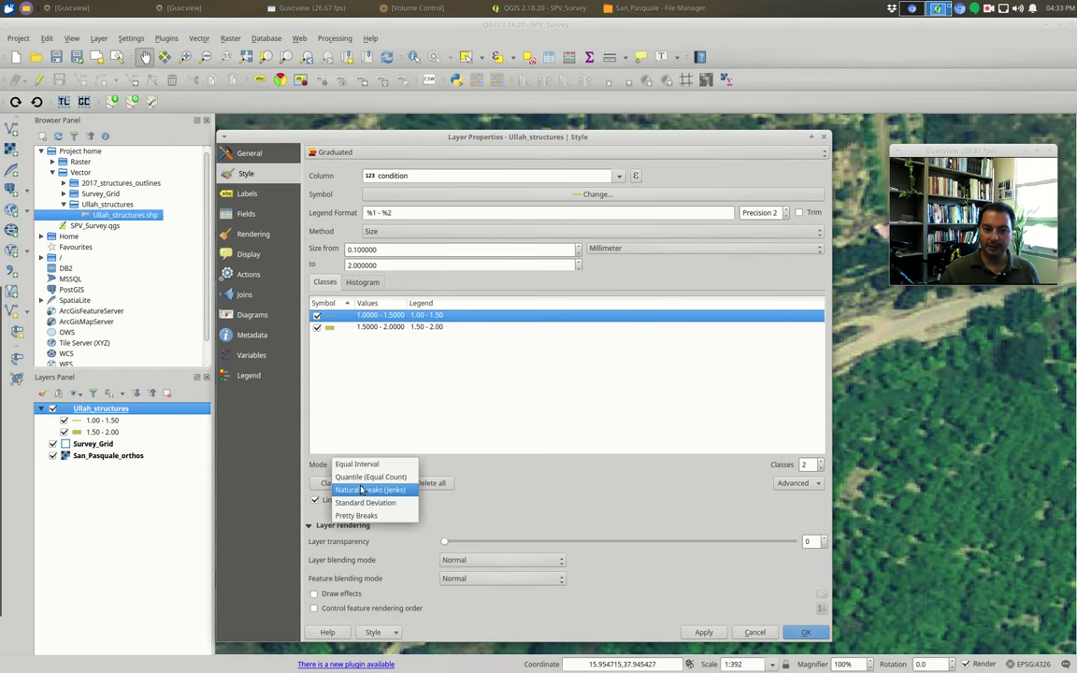
click(632, 457)
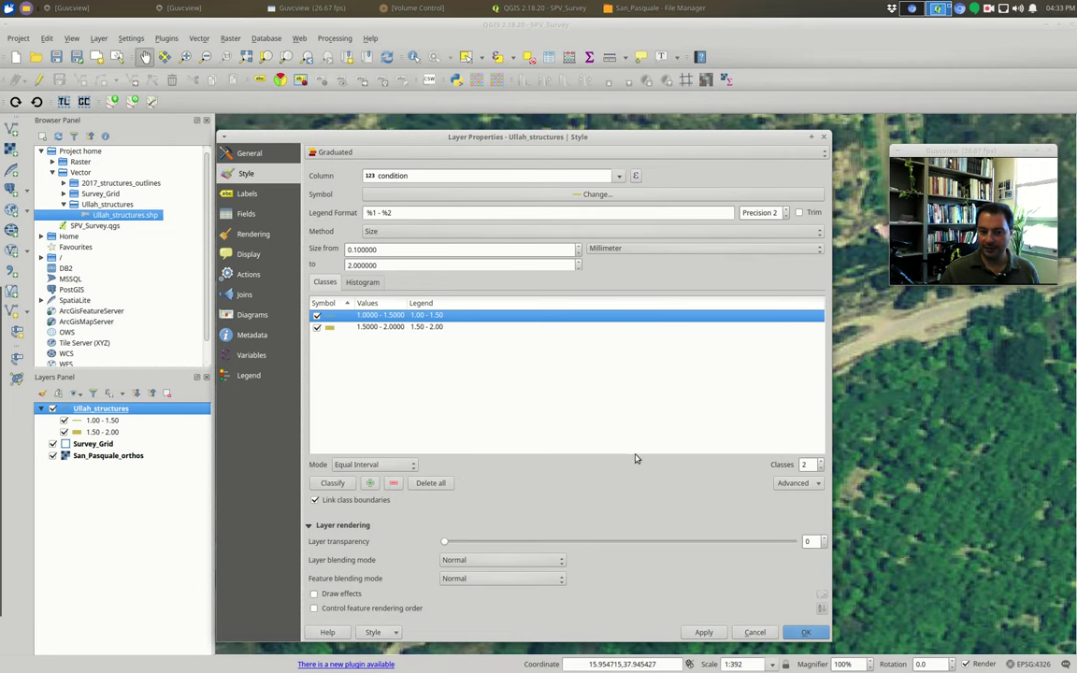
- Apply the Ullah_structures style, add 2017_structure_outlines.shp from the Browser and zoom to it
click(809, 633)
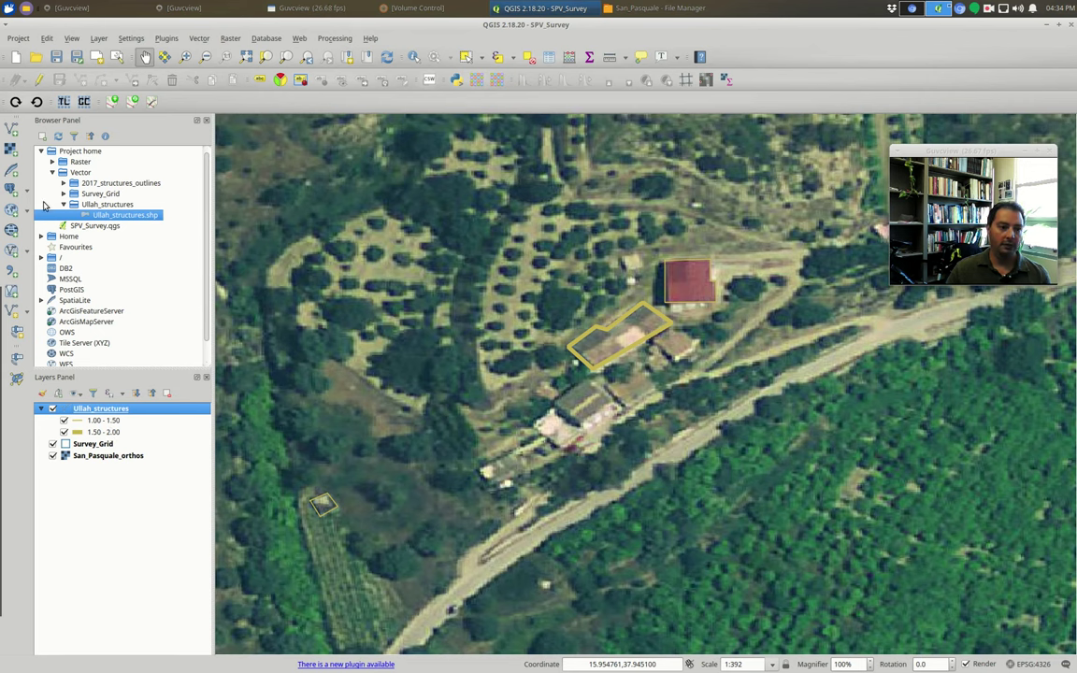
click(63, 204)
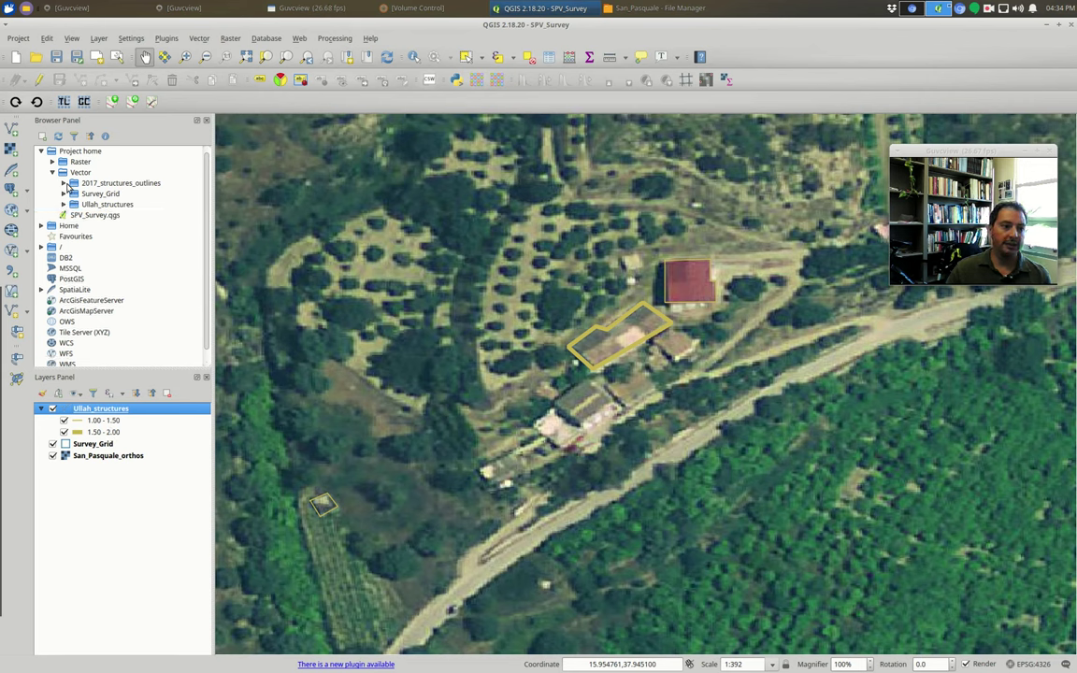
click(63, 183)
double_click(113, 193)
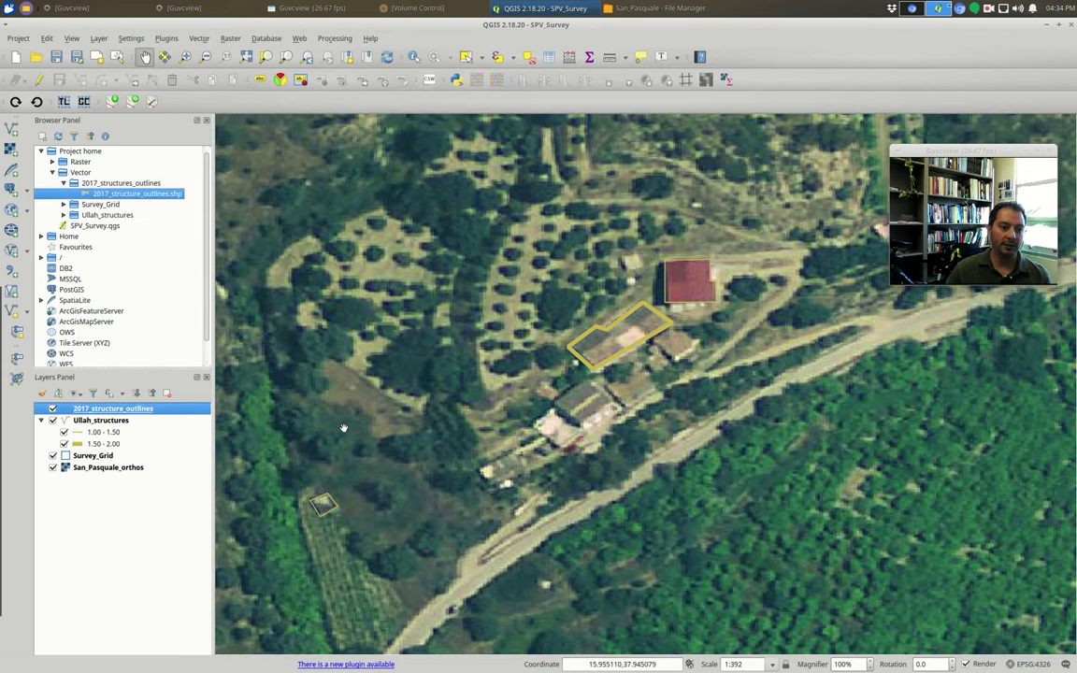
right_click(128, 412)
click(154, 417)
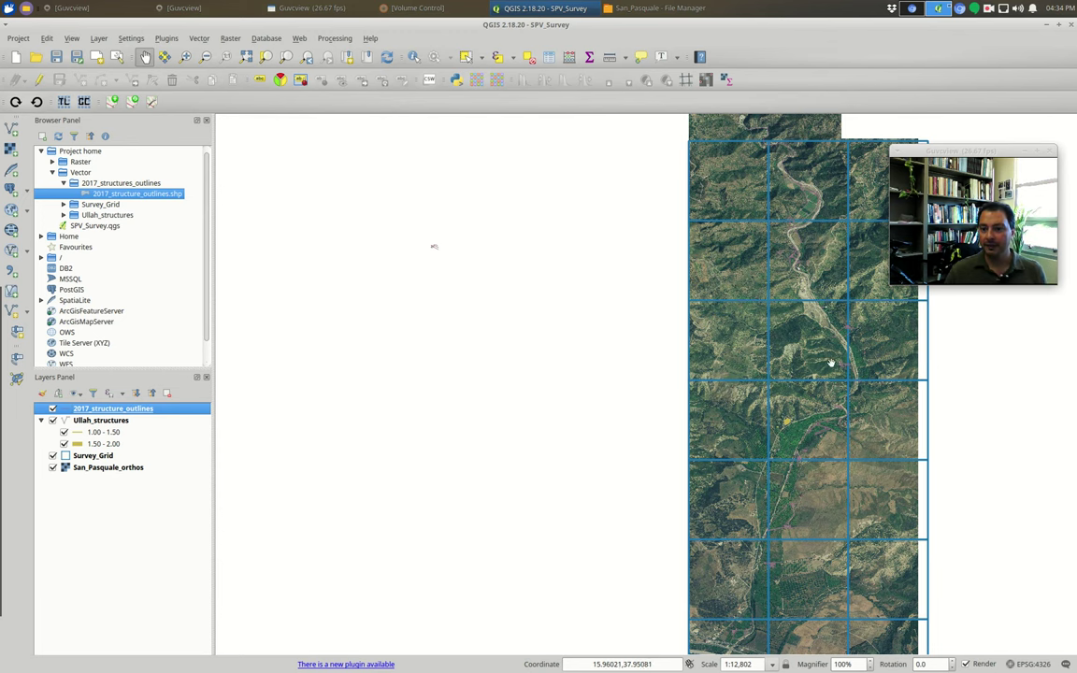
- Hide the Survey_Grid layer and recentre the map on the orthophoto
click(52, 455)
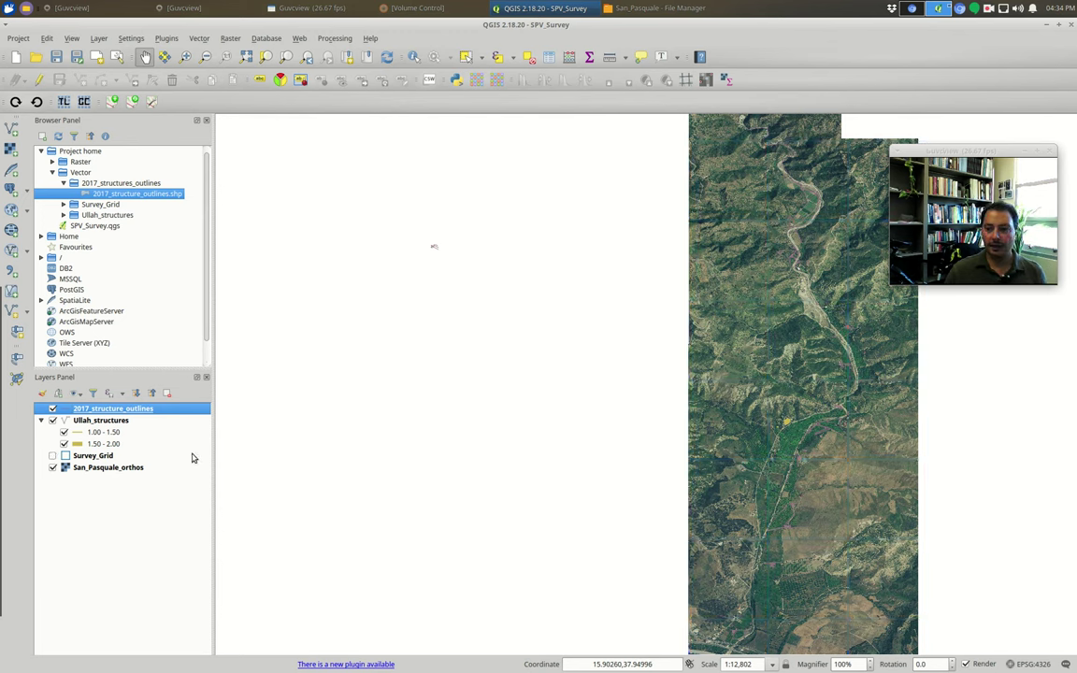
drag(795, 437, 548, 417)
scroll(517, 407, up, 2)
scroll(729, 395, down, 1)
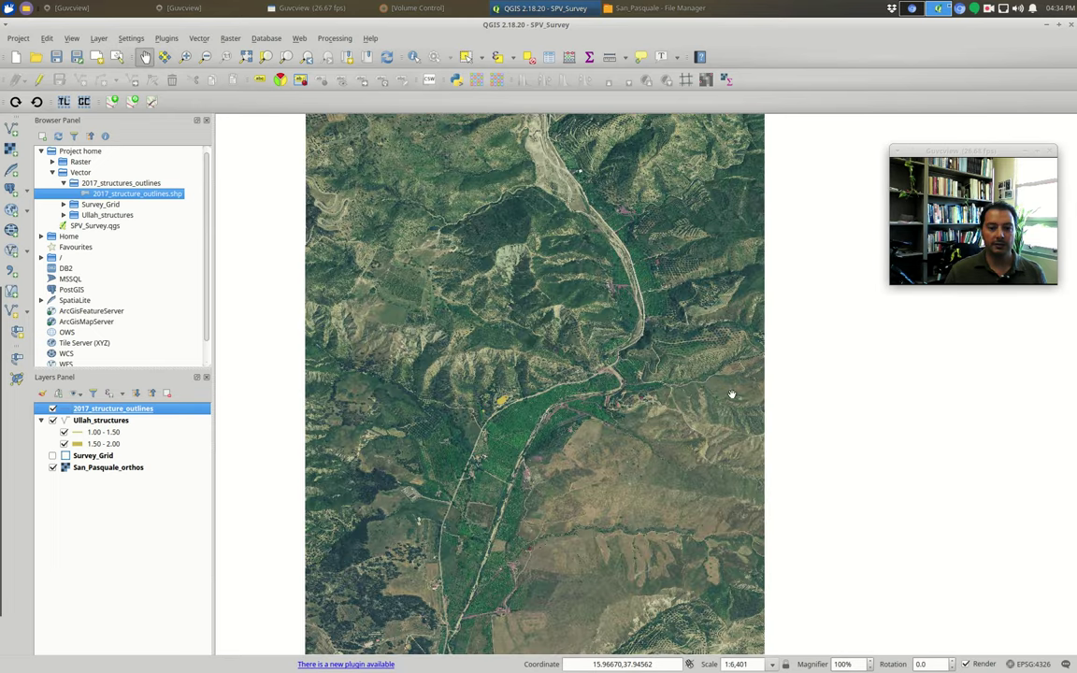
- Make 2017_structure_outlines Graduated on the length column by line size, then classify and apply
double_click(103, 409)
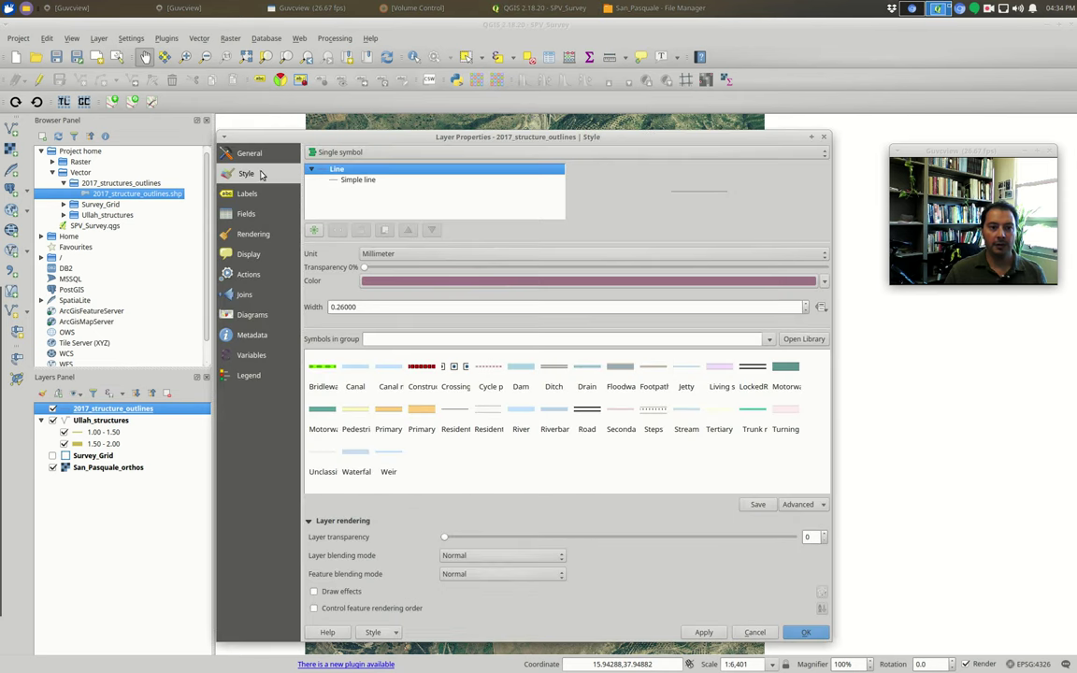
click(353, 151)
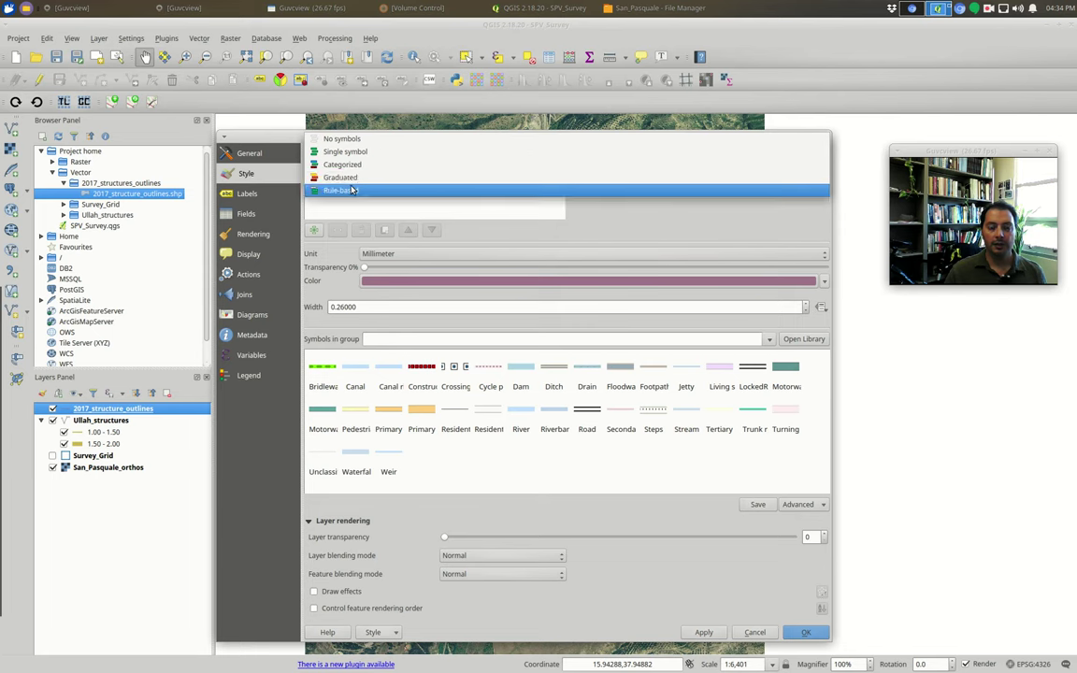
click(340, 176)
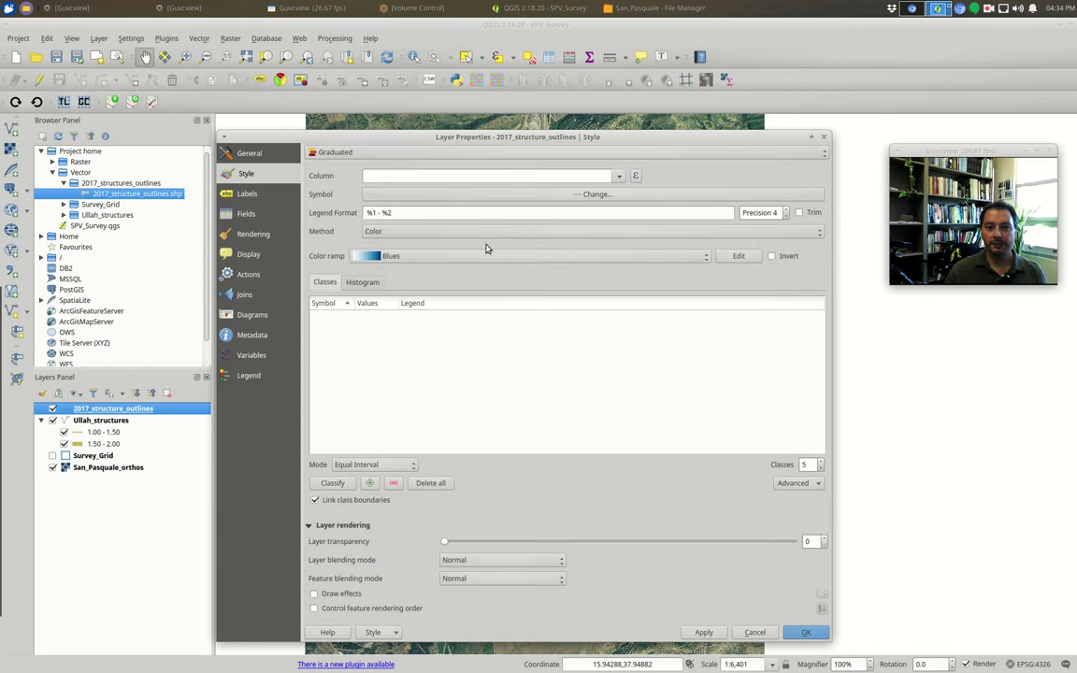
click(618, 175)
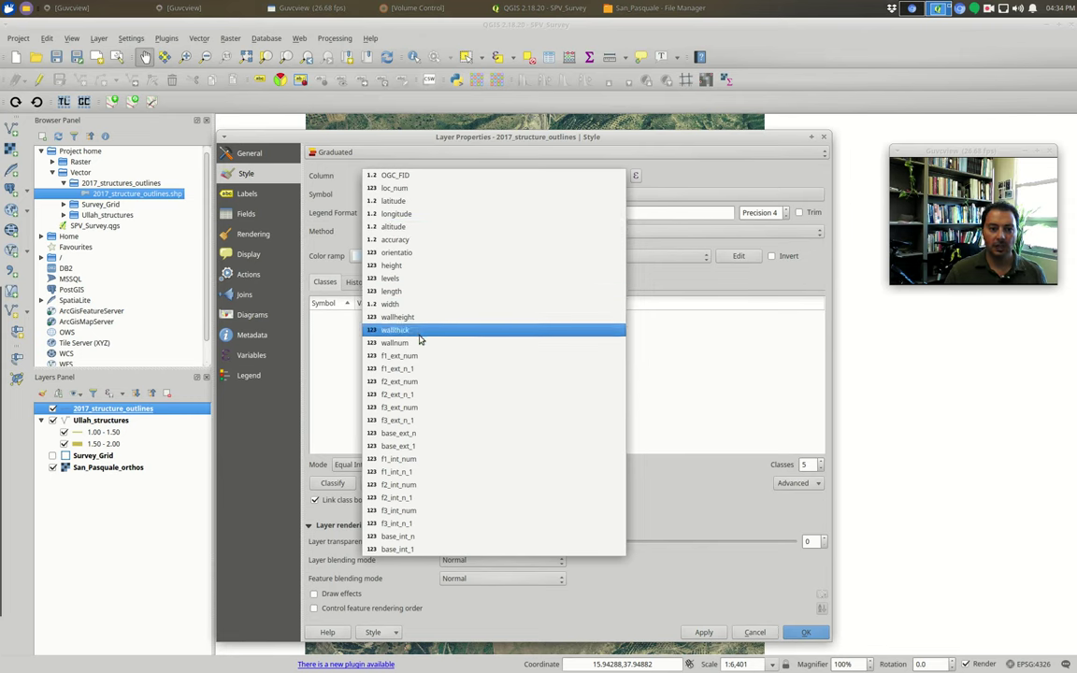
click(413, 291)
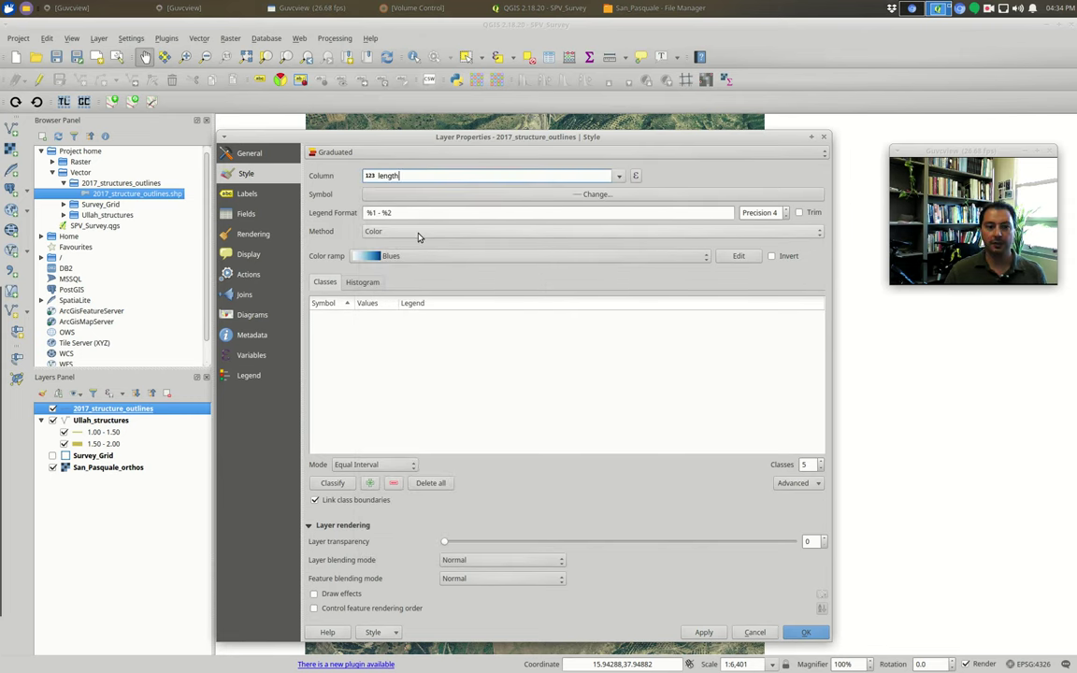
click(407, 232)
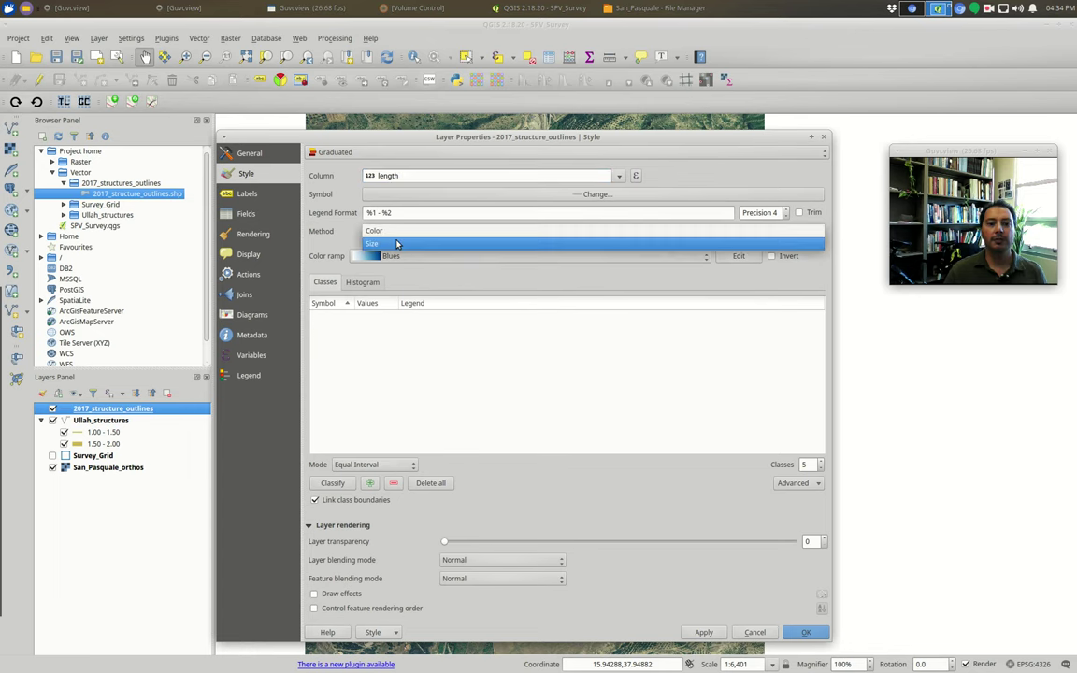
click(393, 244)
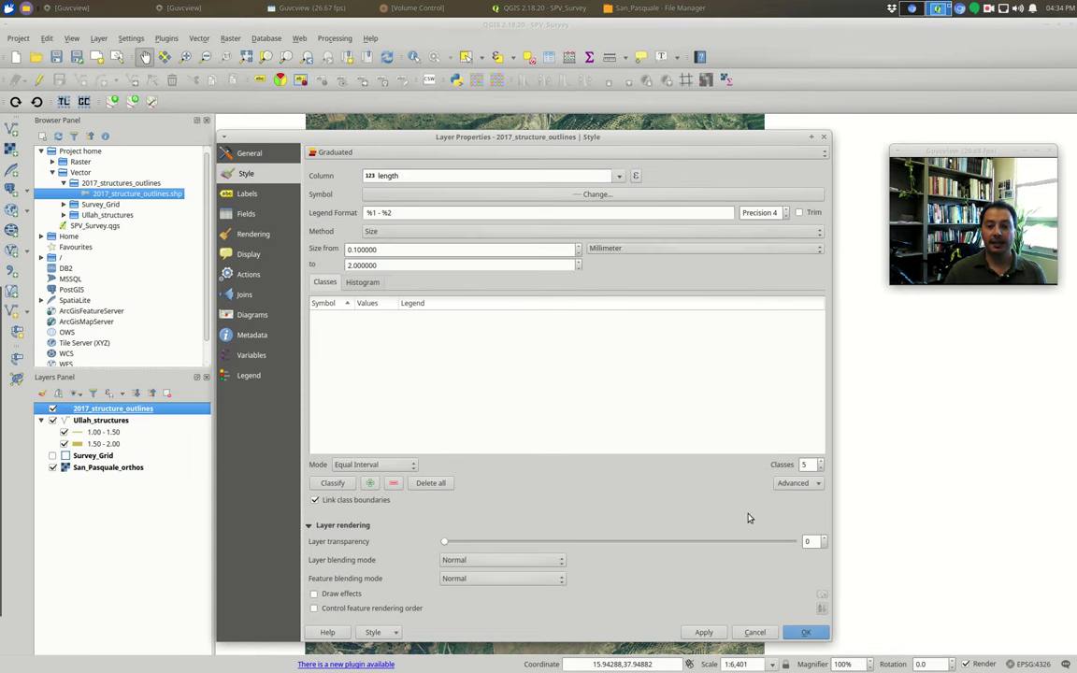
click(333, 482)
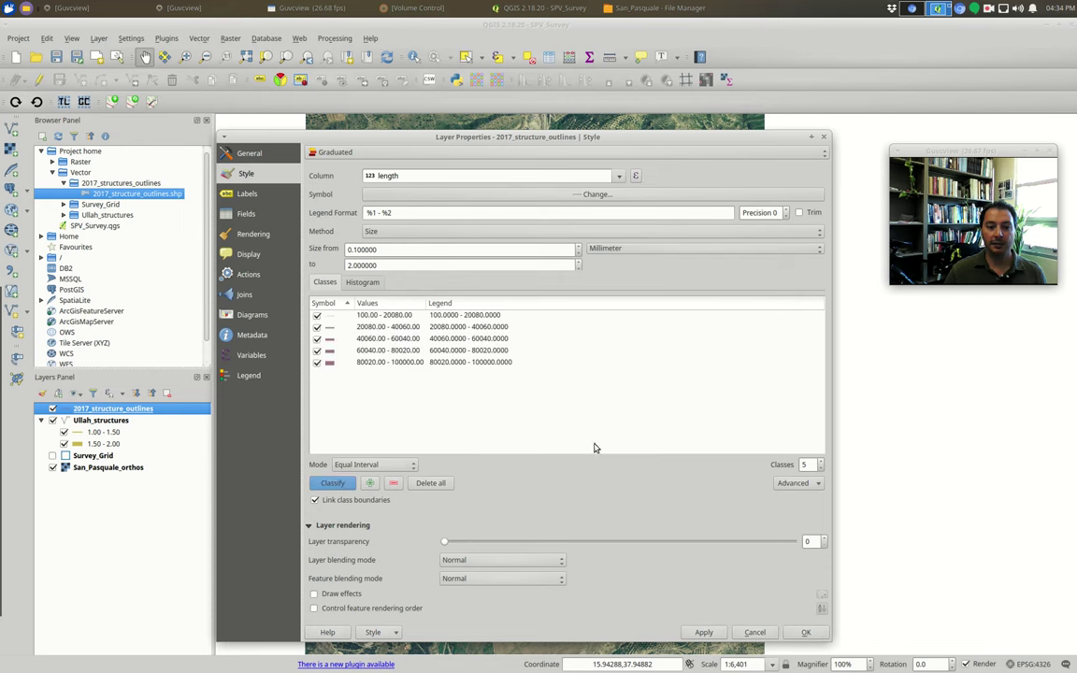
click(704, 632)
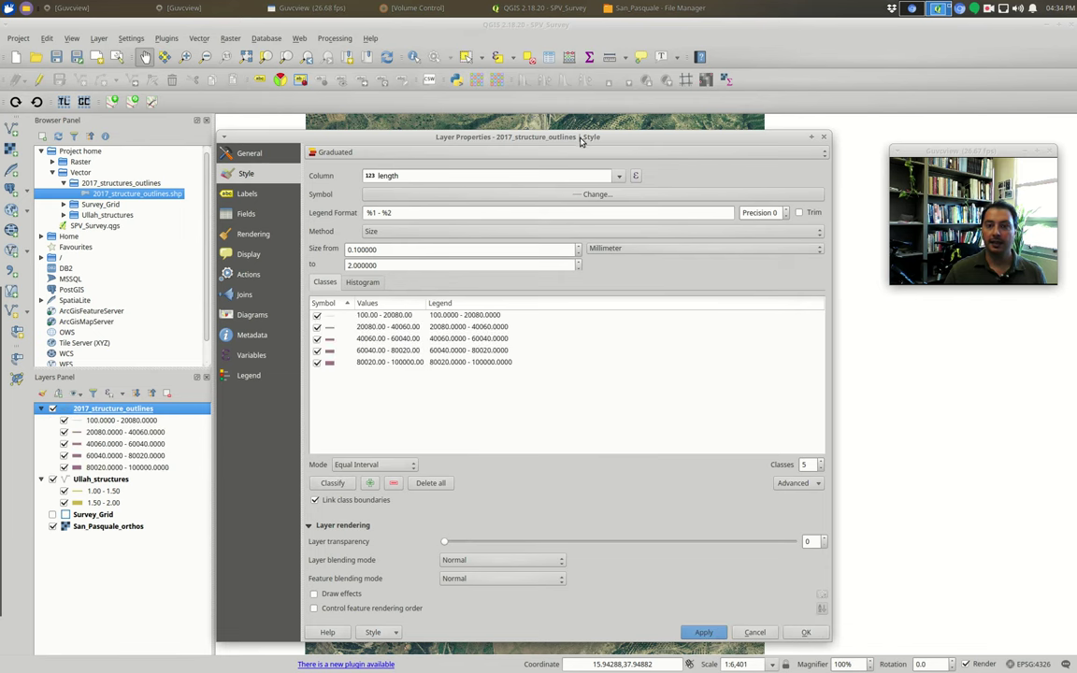
drag(581, 138, 868, 612)
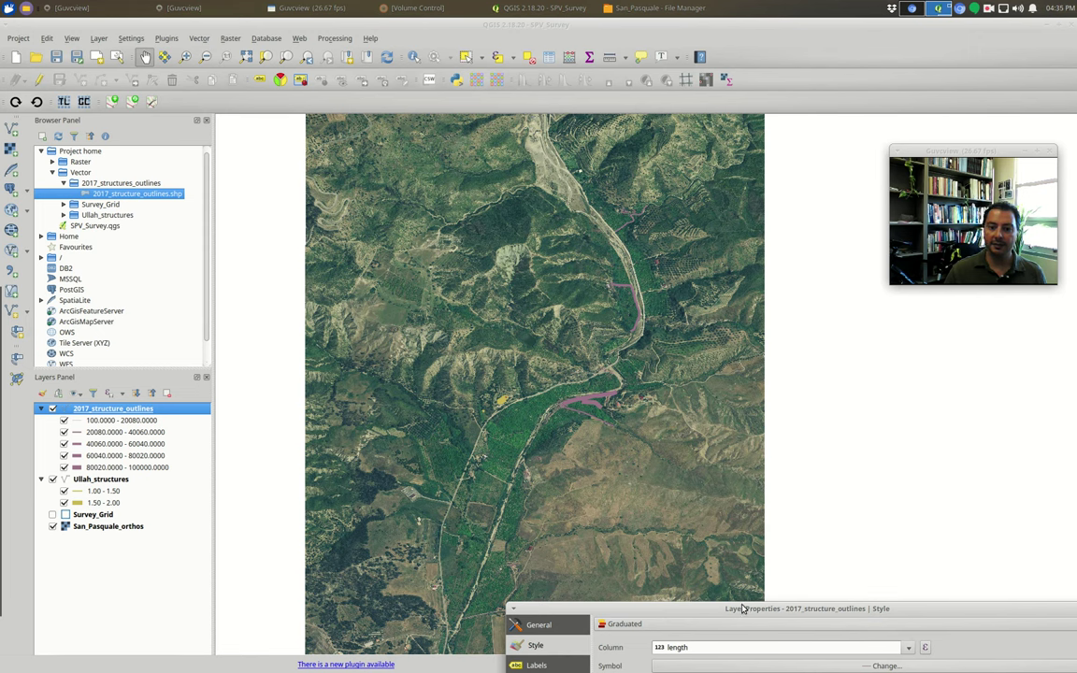
- Switch the graduated column to width, recalculate the classes and apply
drag(739, 609, 479, 156)
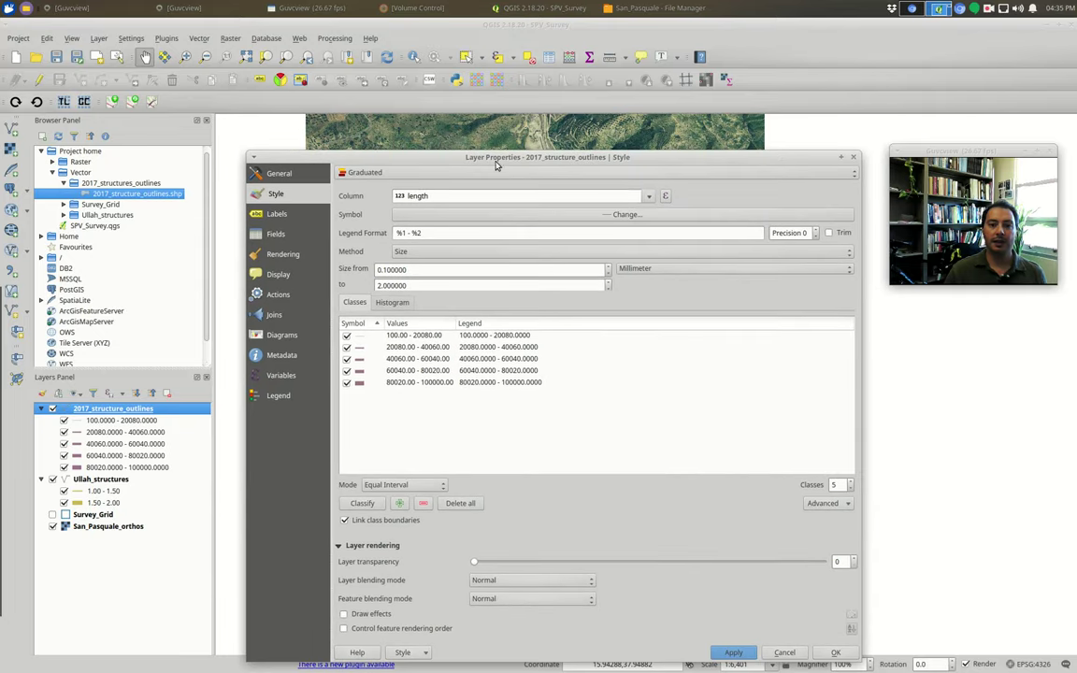
click(647, 199)
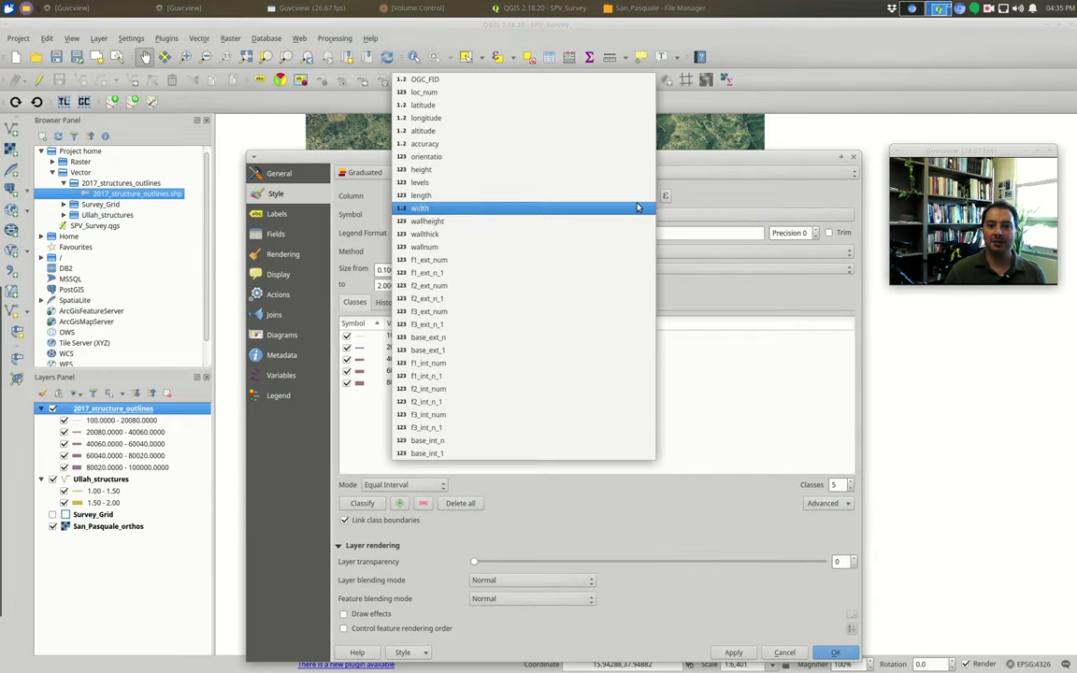
click(447, 209)
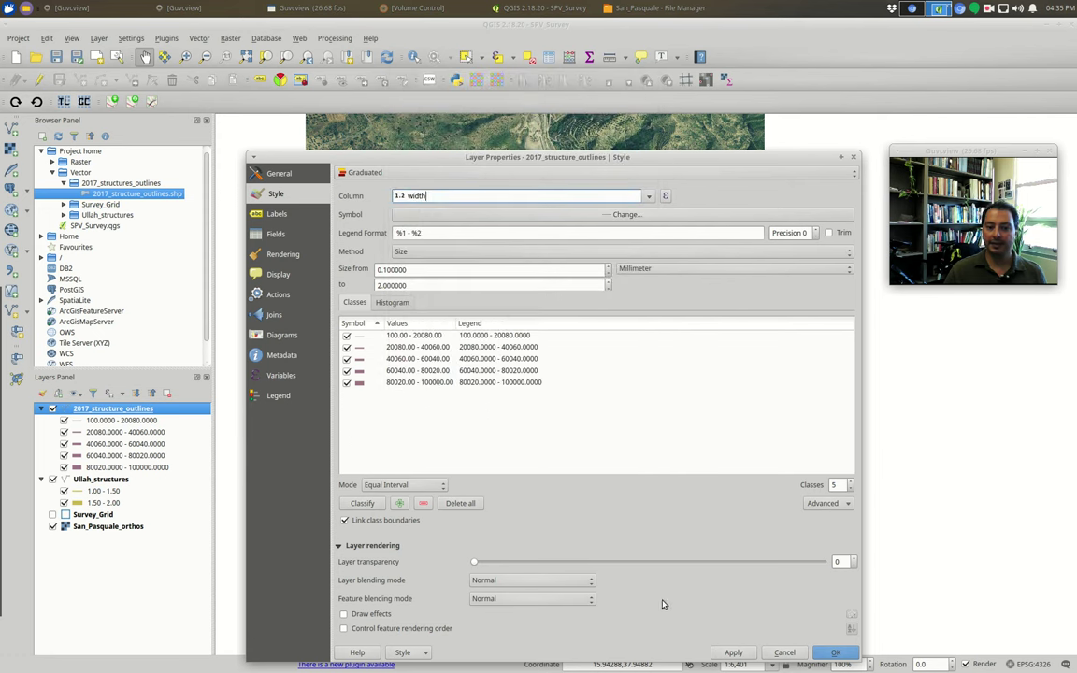
click(363, 503)
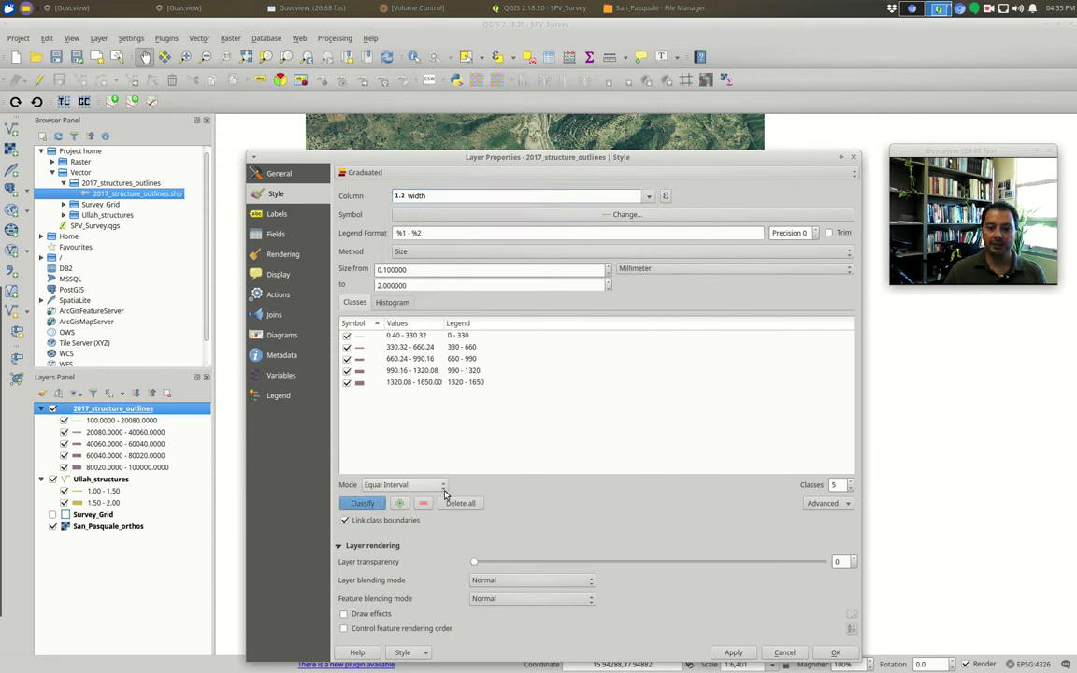
click(733, 652)
drag(548, 160, 661, 635)
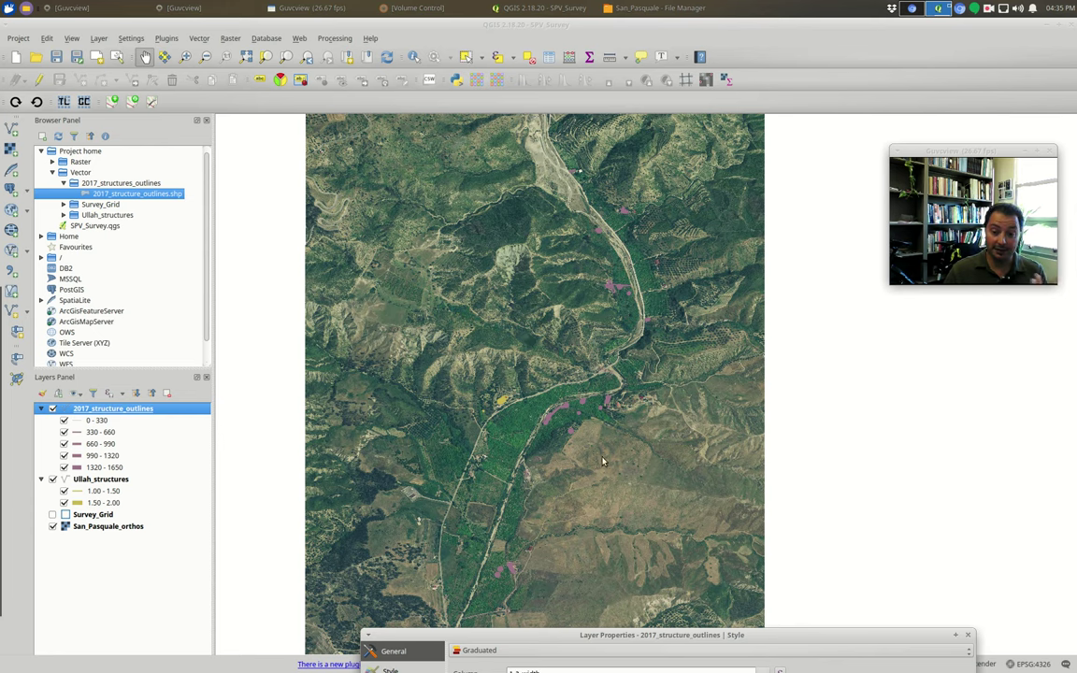
- Graduate the width classes by colour with the PuOr ramp, reclassify and apply
drag(637, 644, 475, 164)
click(378, 251)
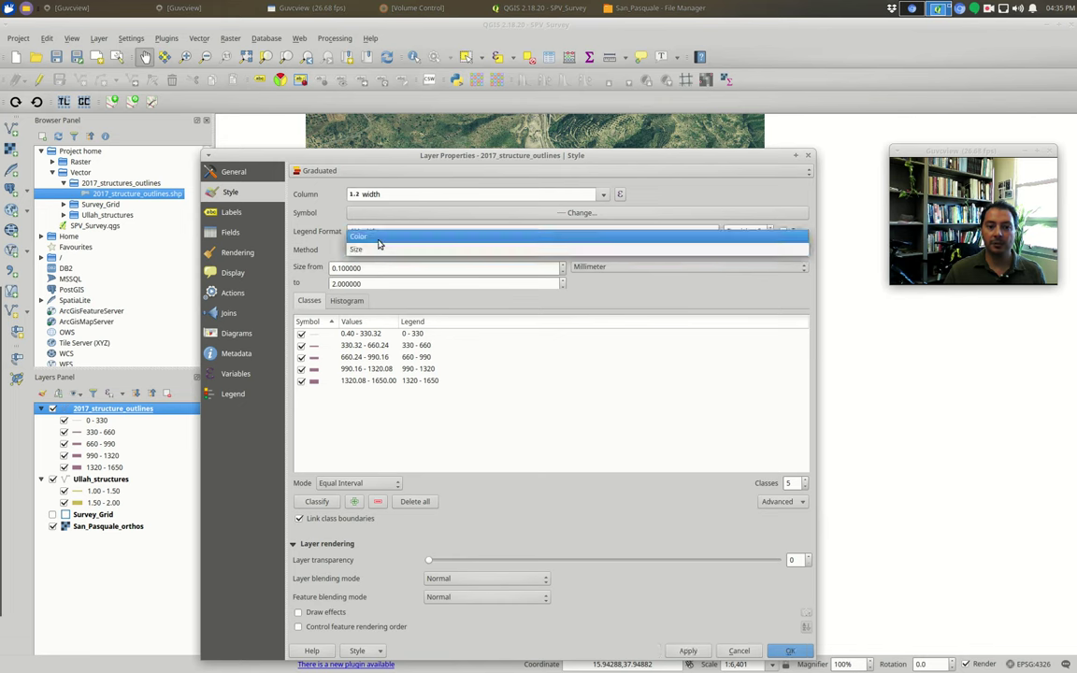
click(378, 236)
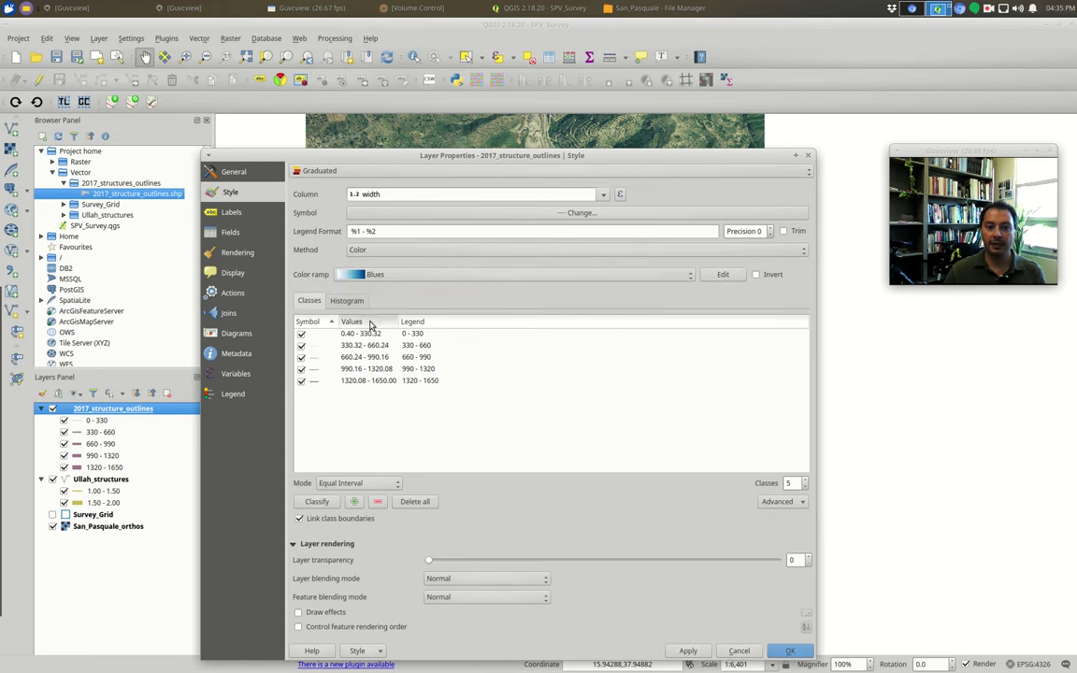
click(355, 274)
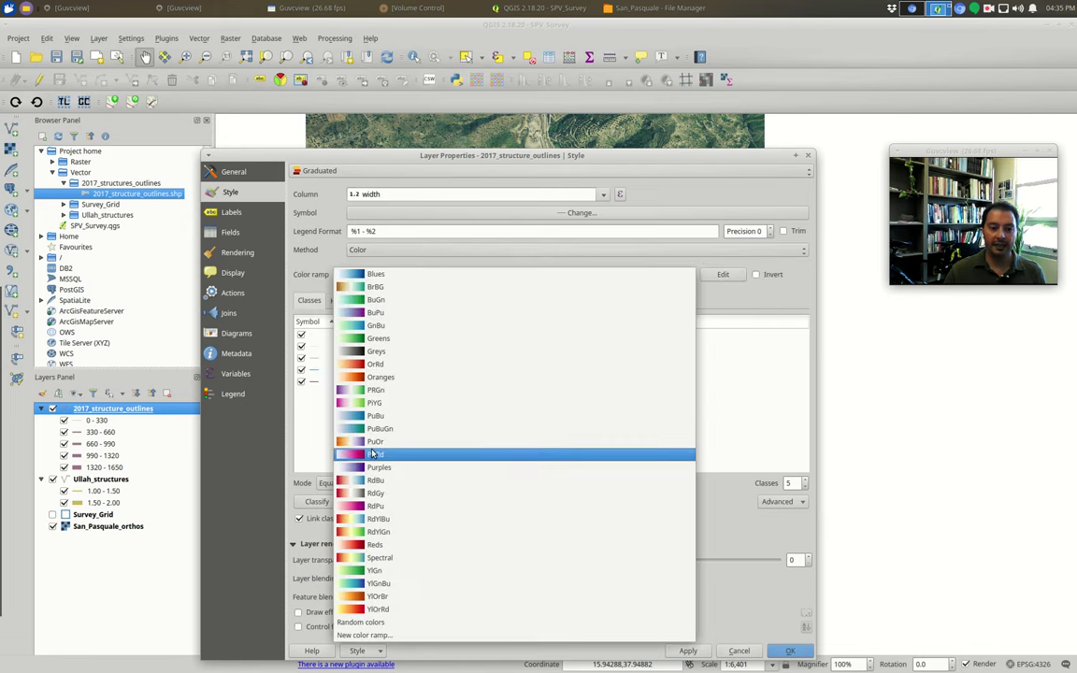
click(433, 443)
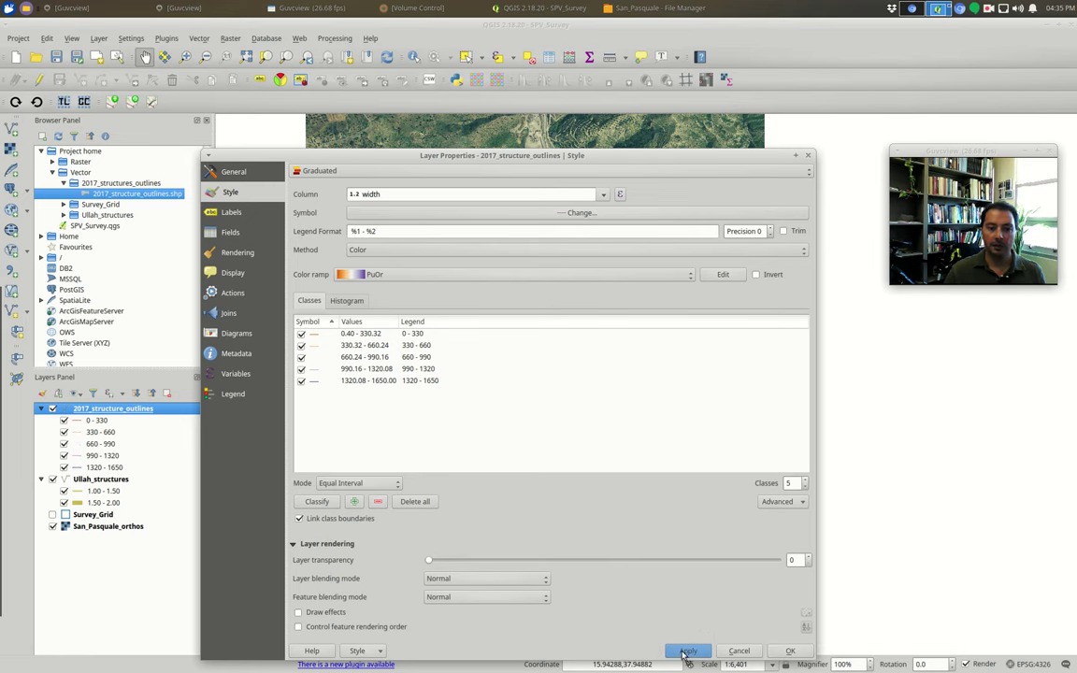
click(328, 502)
click(688, 650)
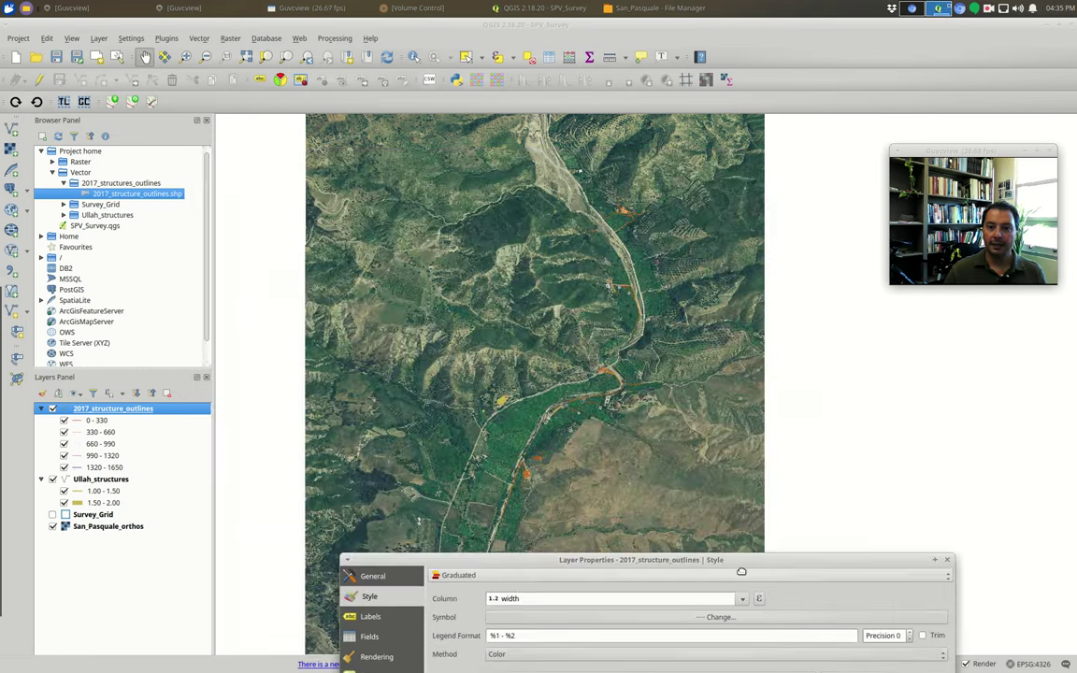
drag(746, 601, 634, 153)
- Switch the symbology to Categorized on original_u and create a category per value
click(430, 170)
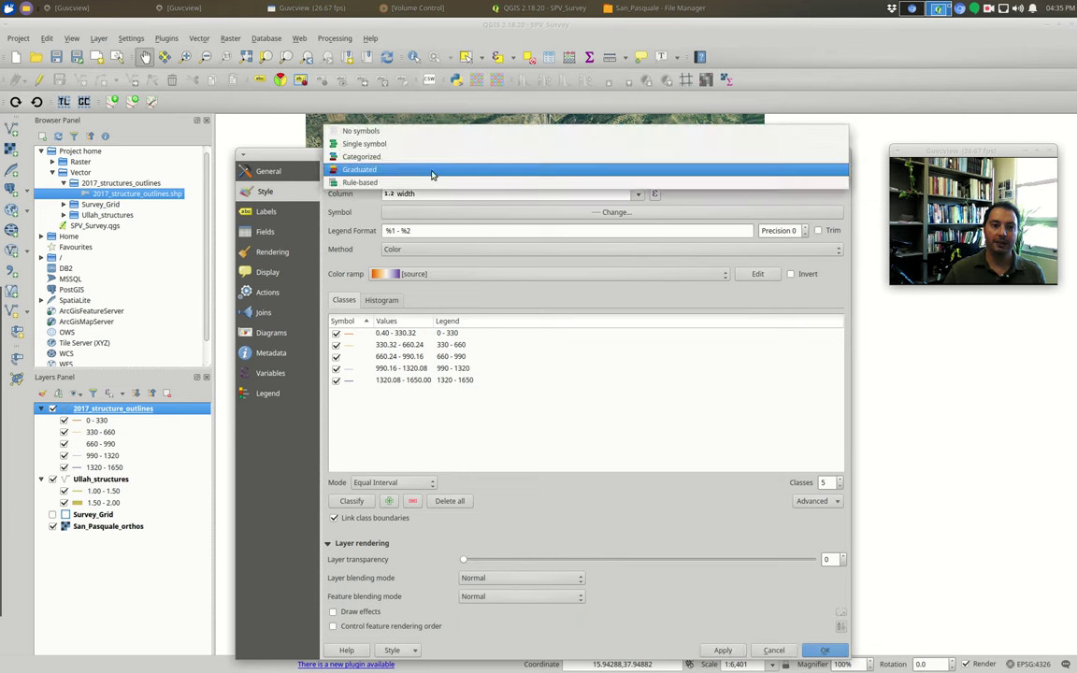
click(430, 157)
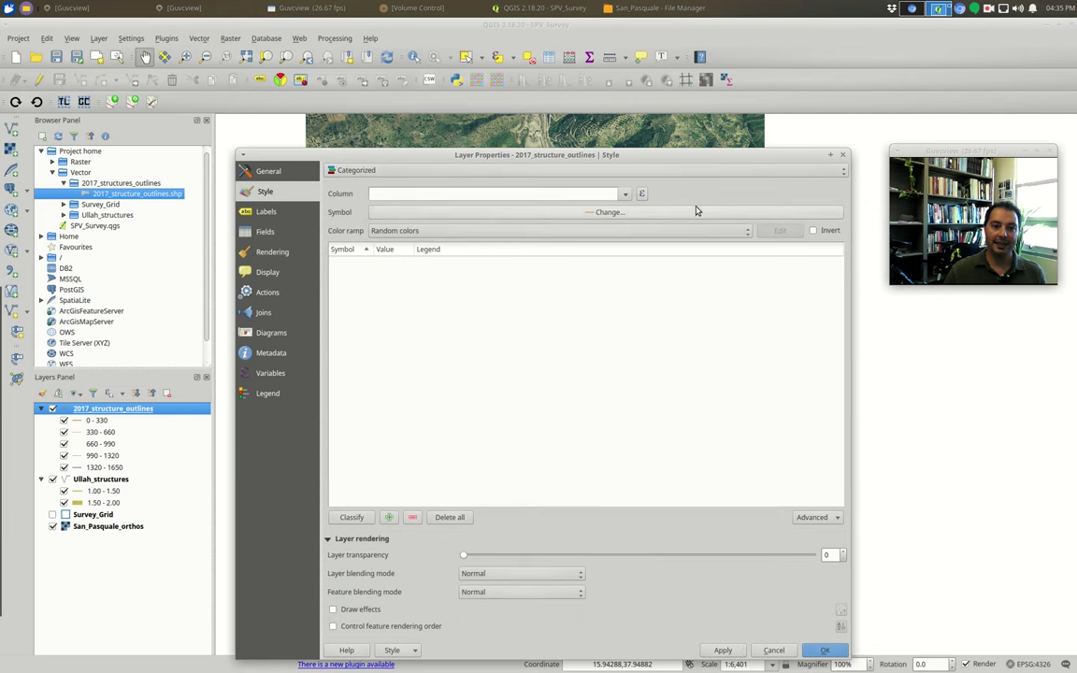
click(625, 194)
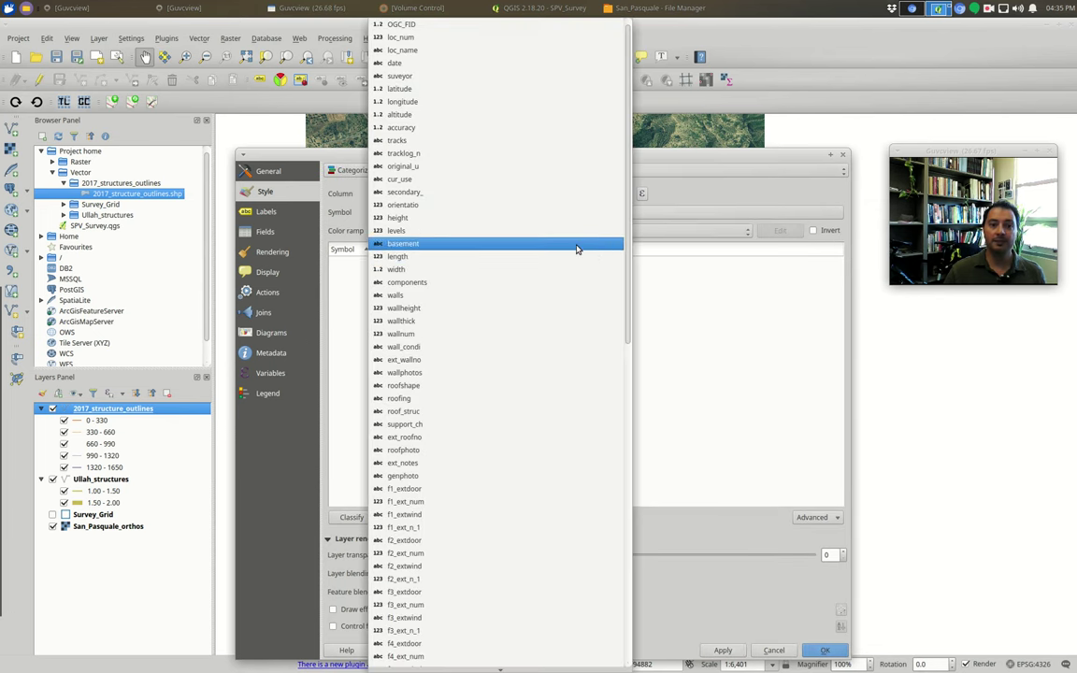
click(411, 168)
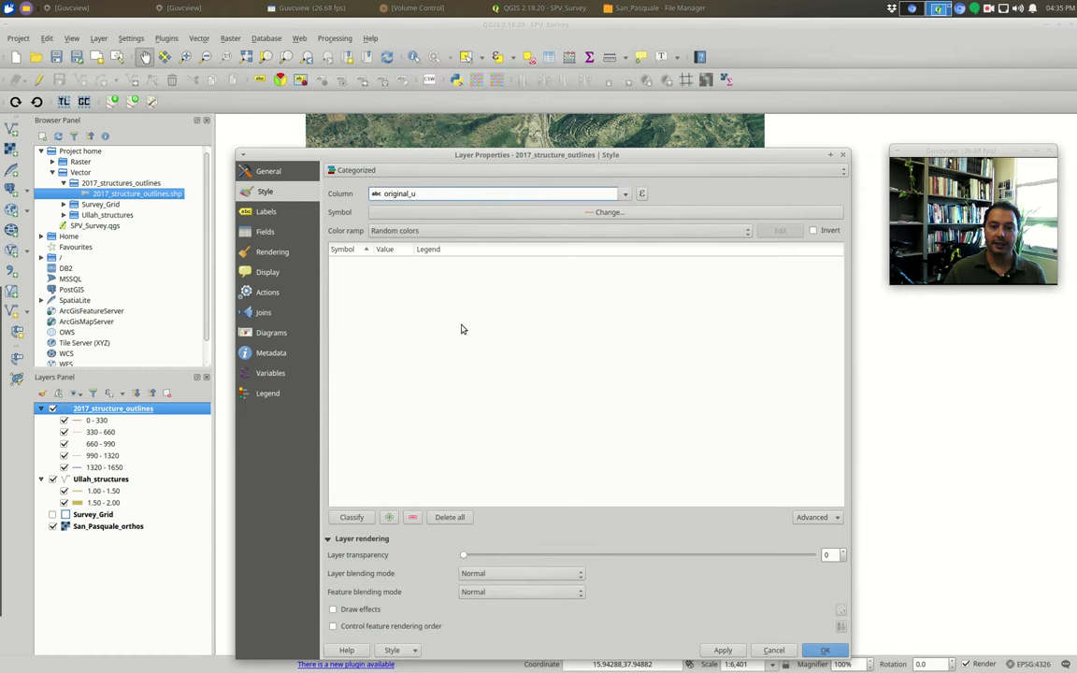
click(353, 517)
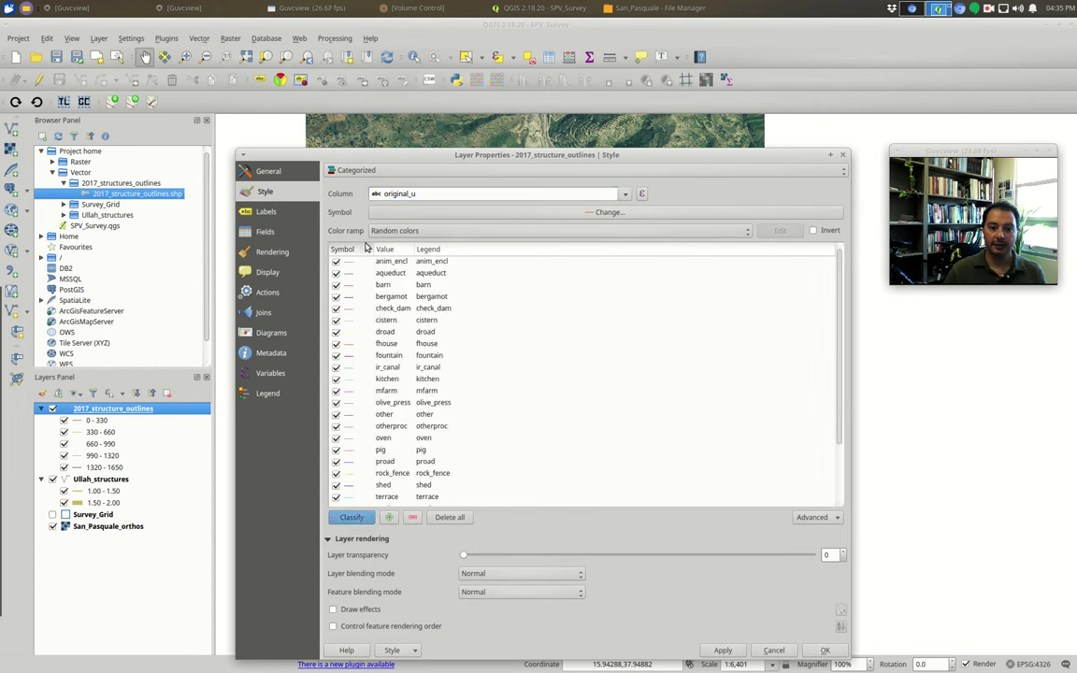
- Set the shared line width to 0.46, apply the style and close Layer Properties
click(608, 212)
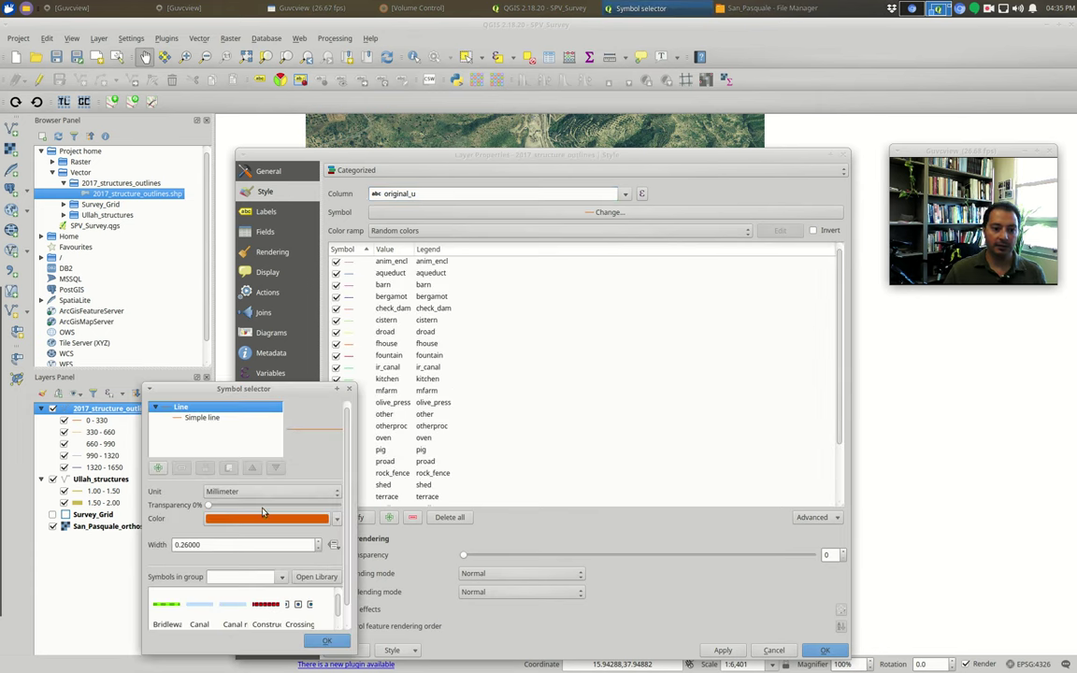
click(318, 543)
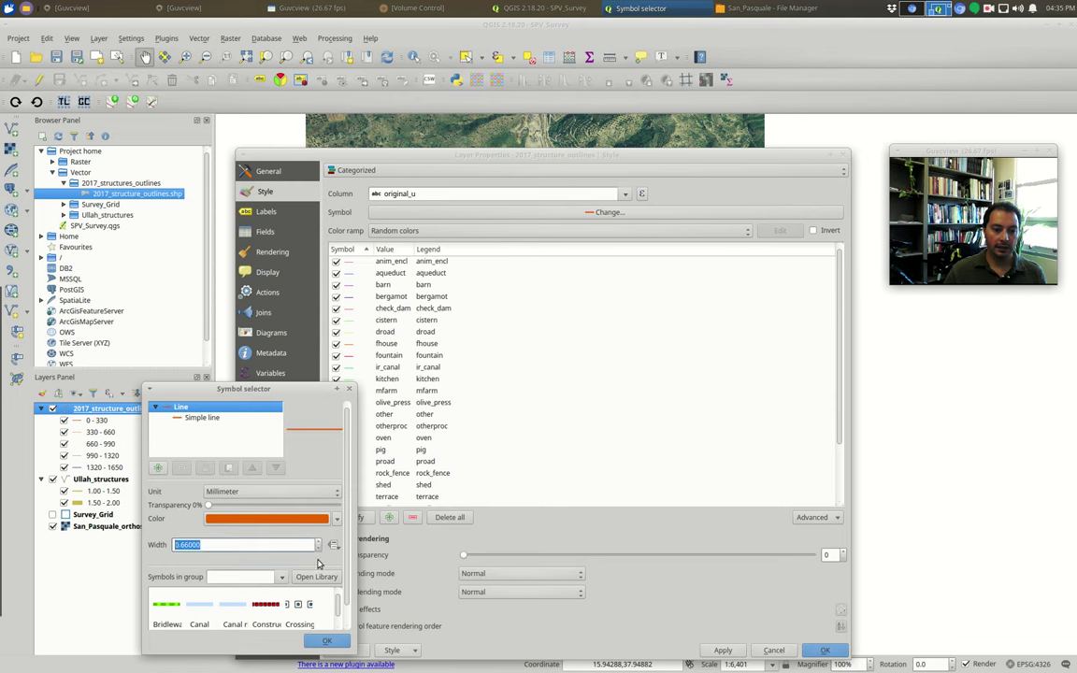
click(328, 639)
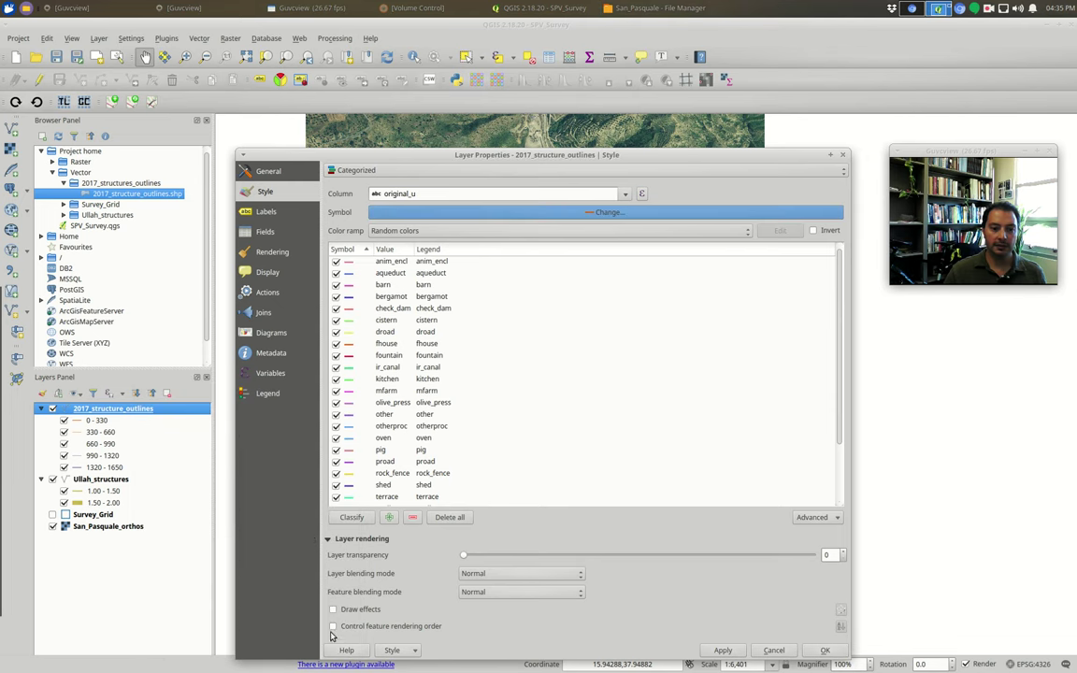
click(722, 649)
drag(578, 154, 601, 125)
click(827, 632)
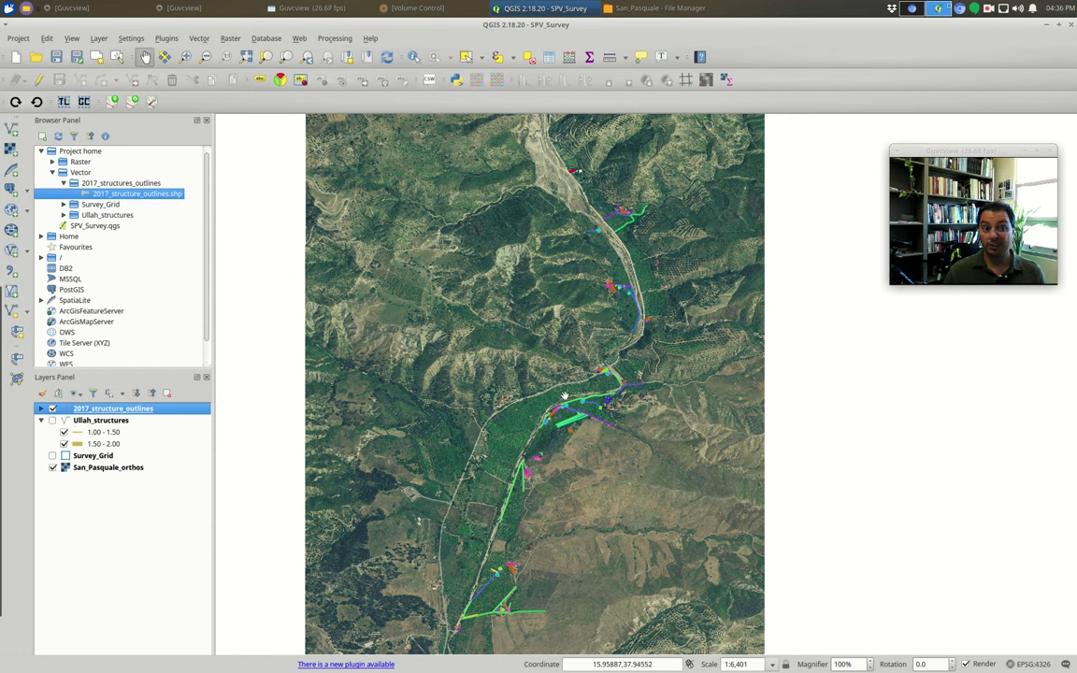
click(18, 39)
- Create a new print composer titled 'map 1'
click(56, 197)
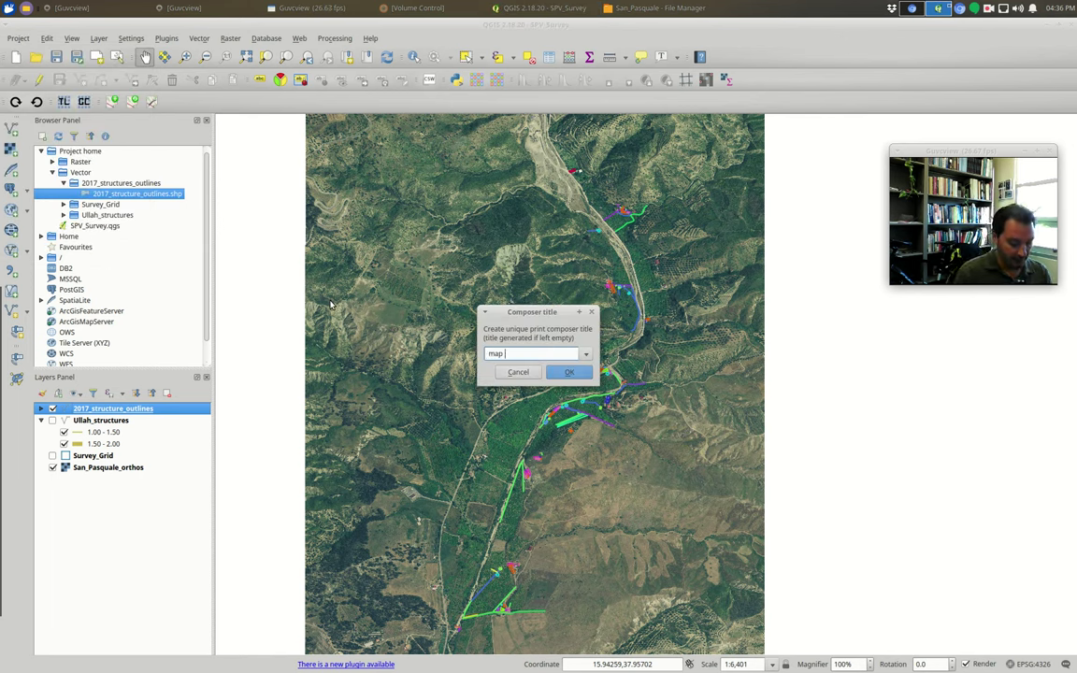
click(575, 373)
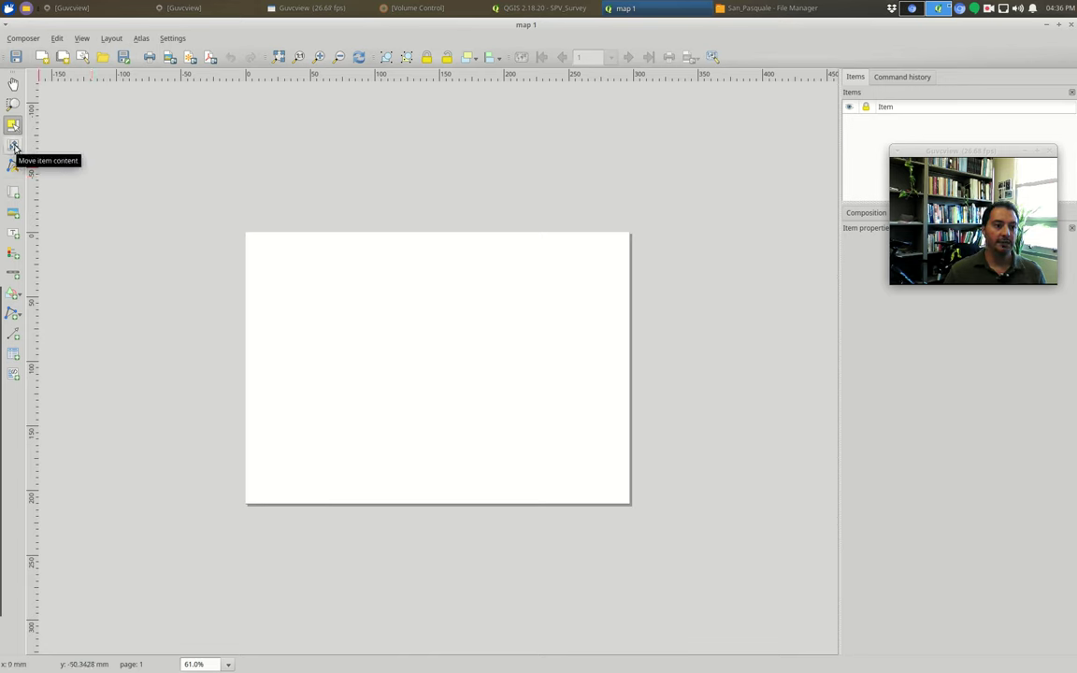
- Draw a map frame covering most of the page and widen it slightly
click(13, 191)
drag(275, 256, 603, 476)
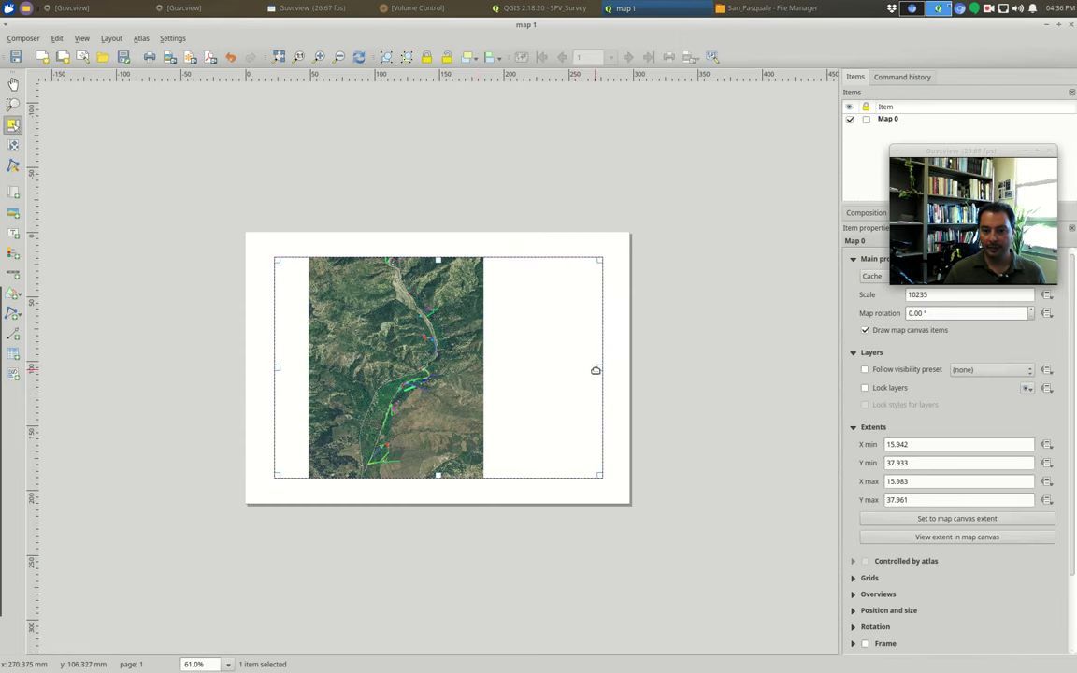
drag(601, 367, 614, 368)
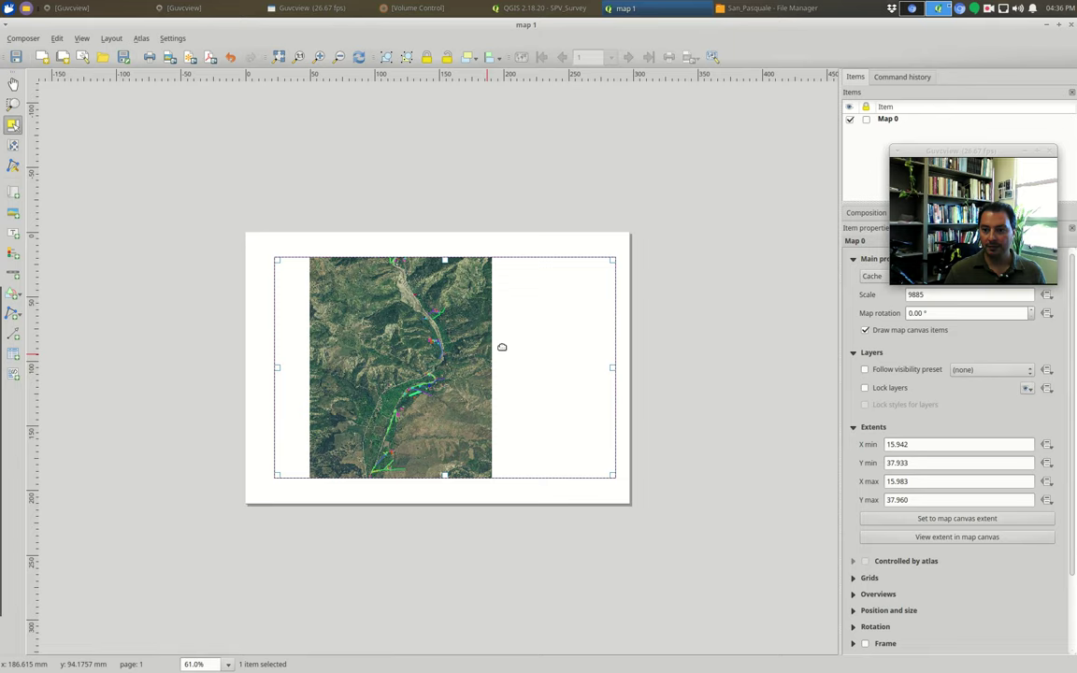
click(583, 7)
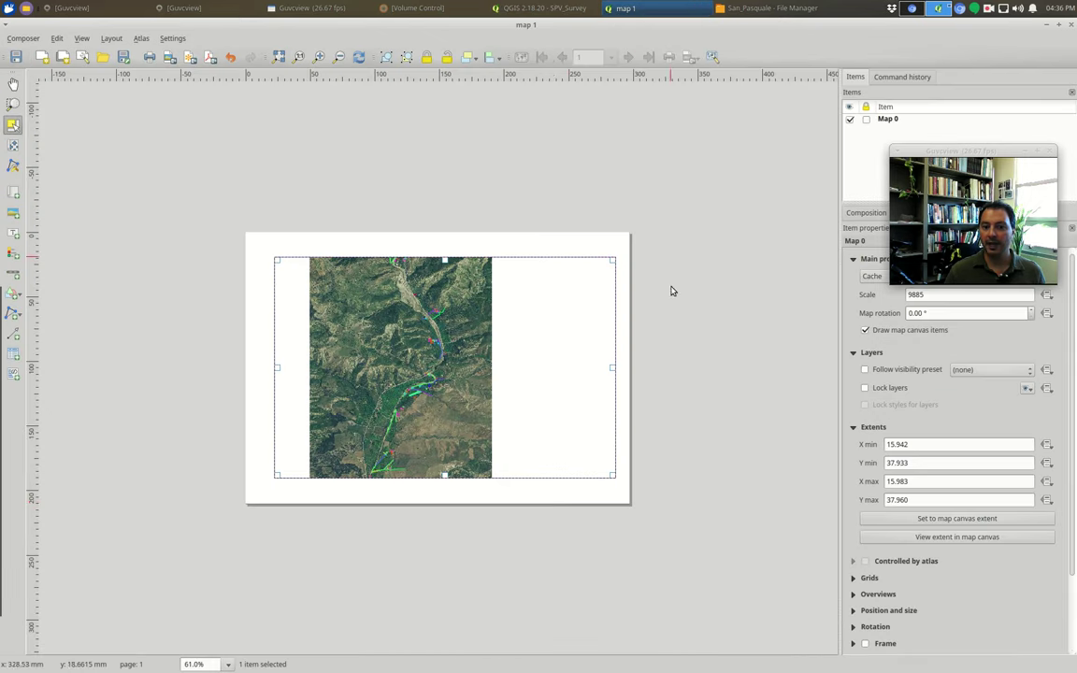
click(620, 7)
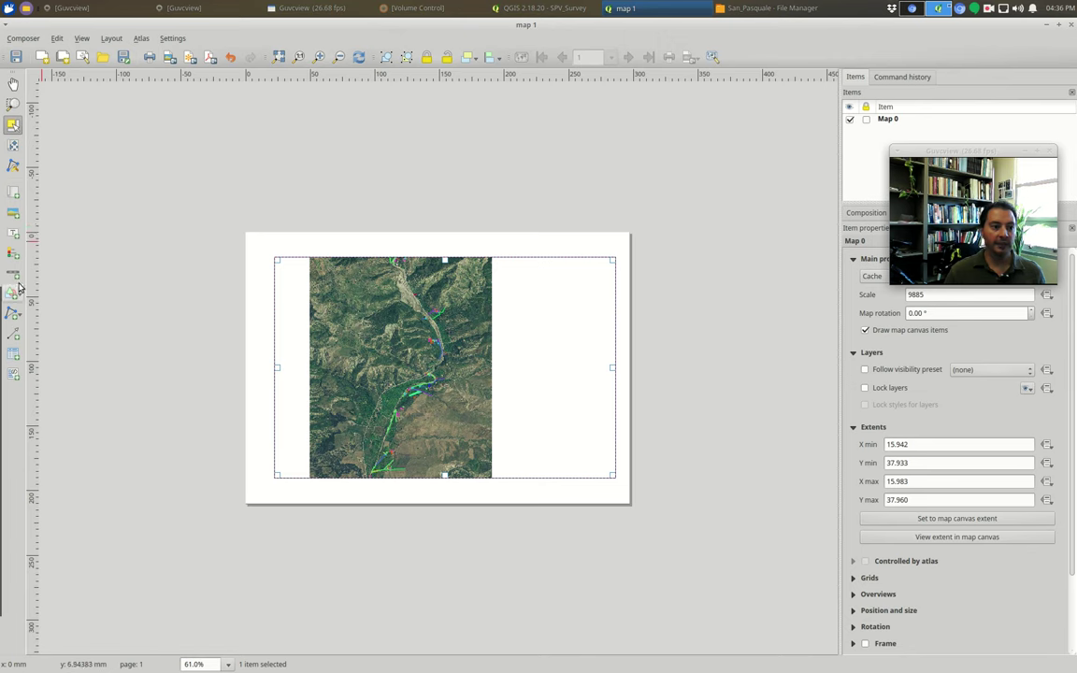
- Add a legend to the right of the map and move it up beside it
click(13, 252)
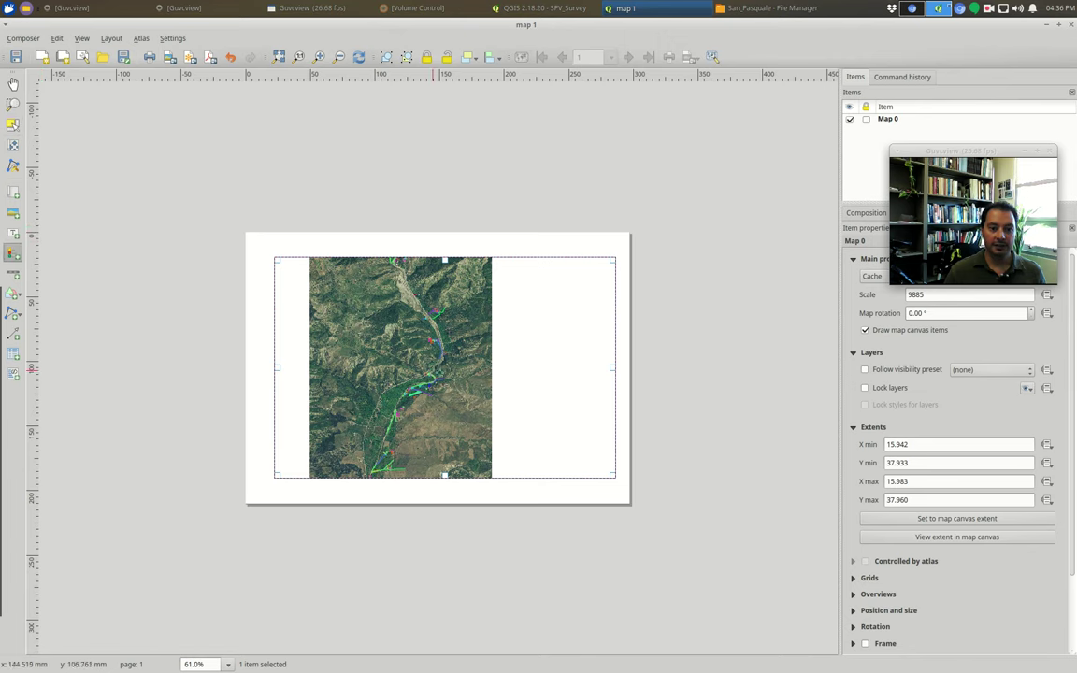
drag(531, 342, 579, 442)
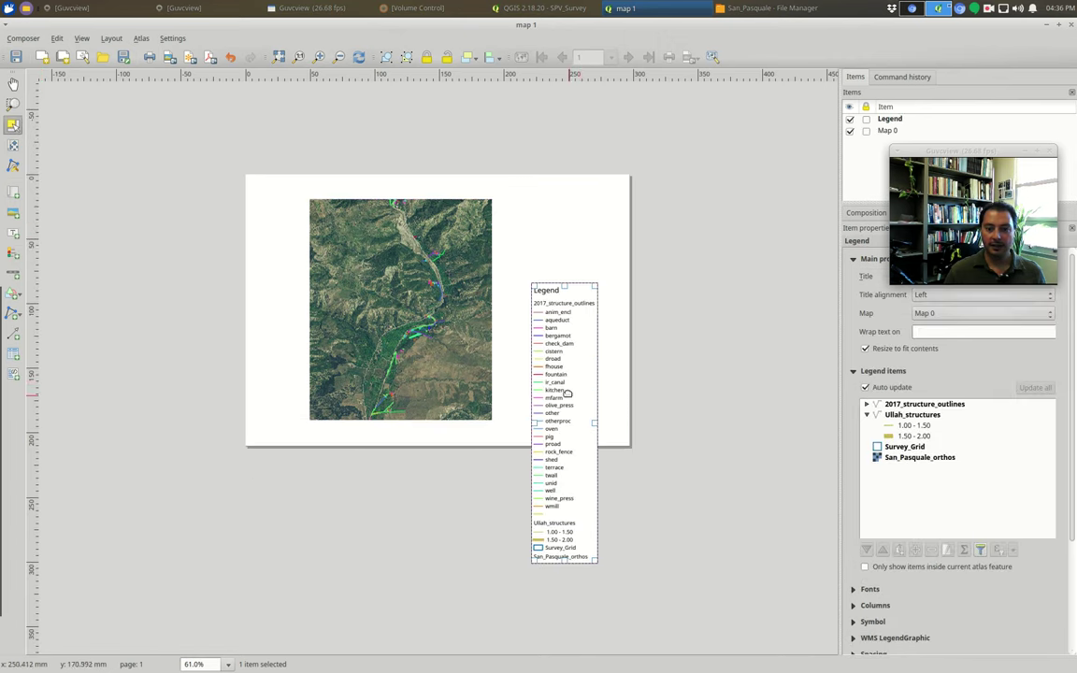
mouse_move(554, 339)
mouse_down()
mouse_move(540, 308)
mouse_move(547, 248)
mouse_up()
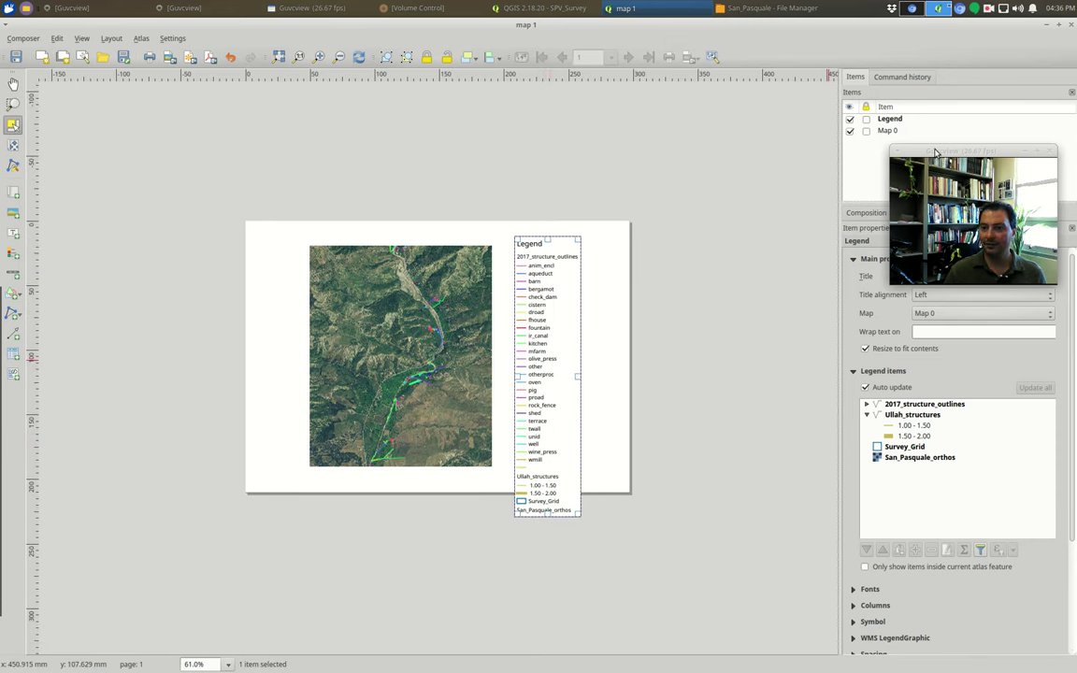
drag(930, 149, 99, 105)
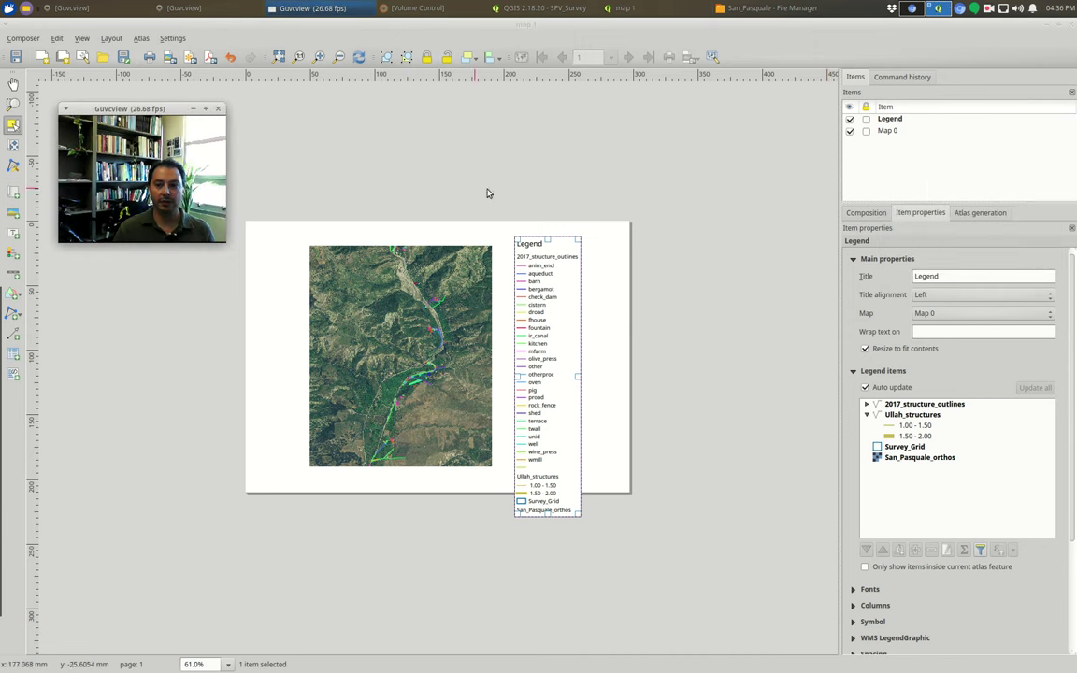
click(888, 130)
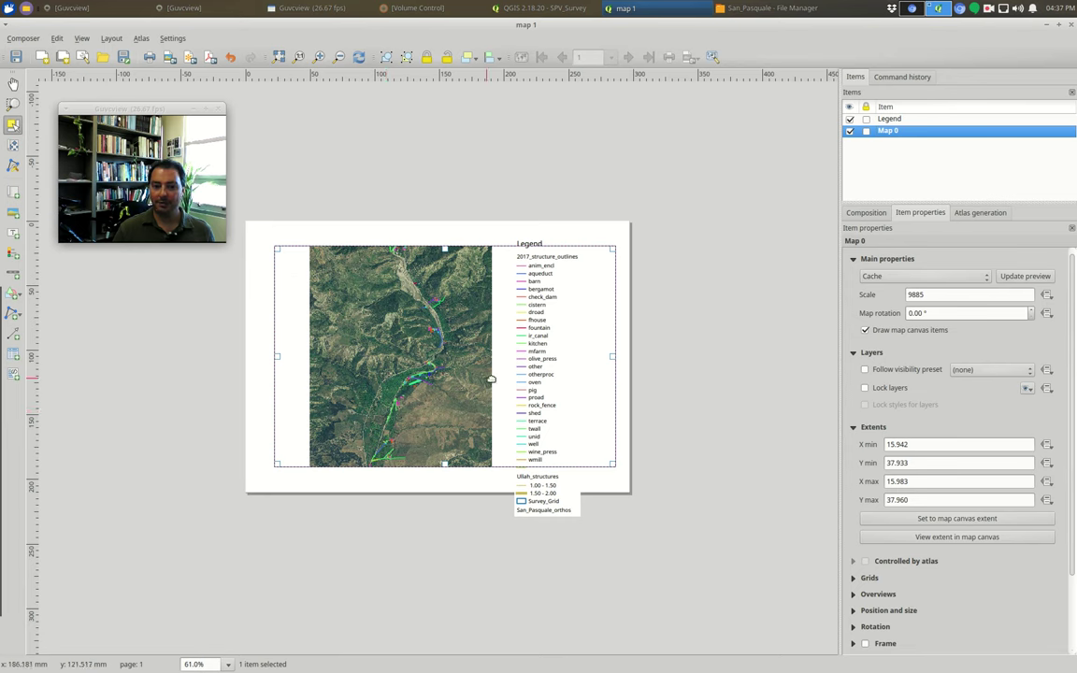
- Turn off legend Auto update and remove the Ullah_structures, San_Pasquale_orthos and Survey_Grid entries
click(903, 119)
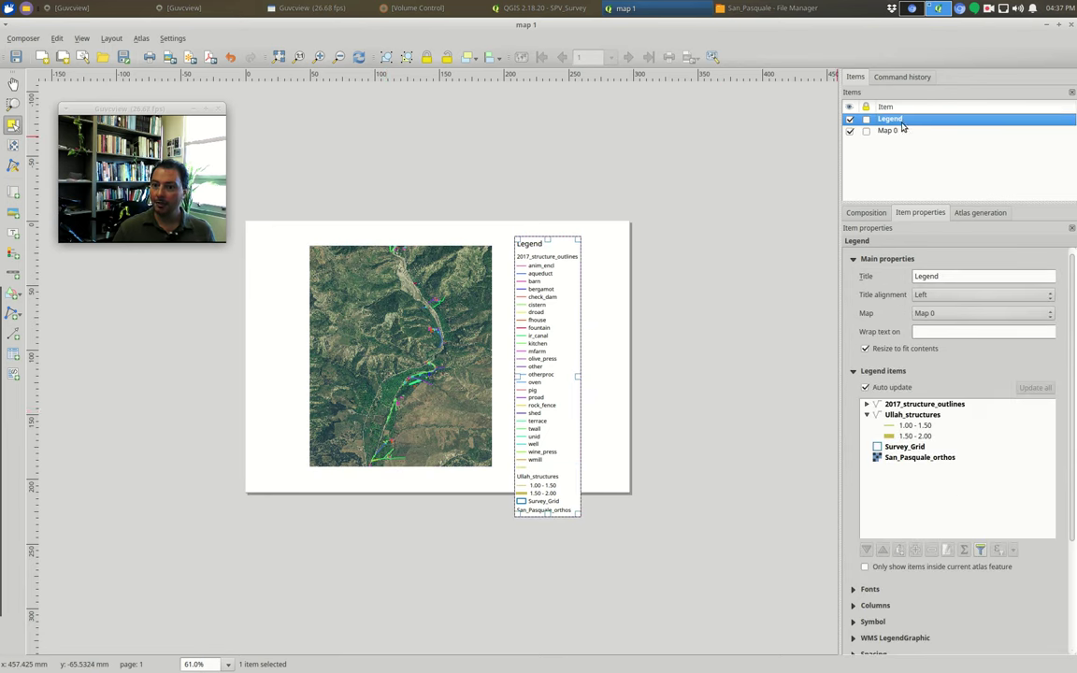
click(865, 387)
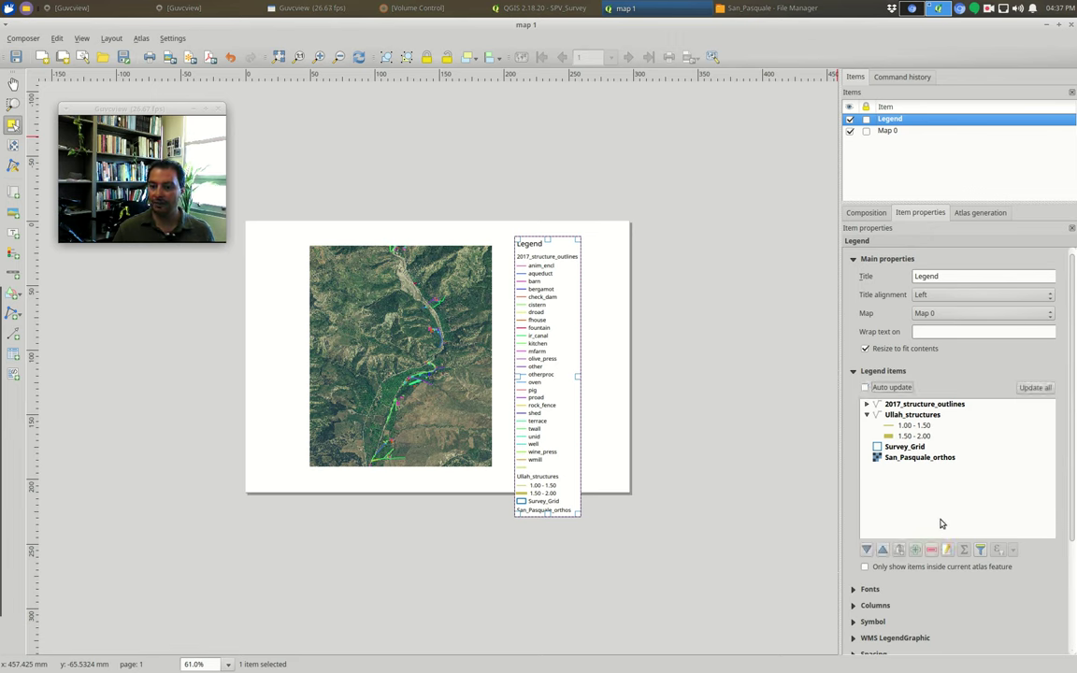
click(914, 415)
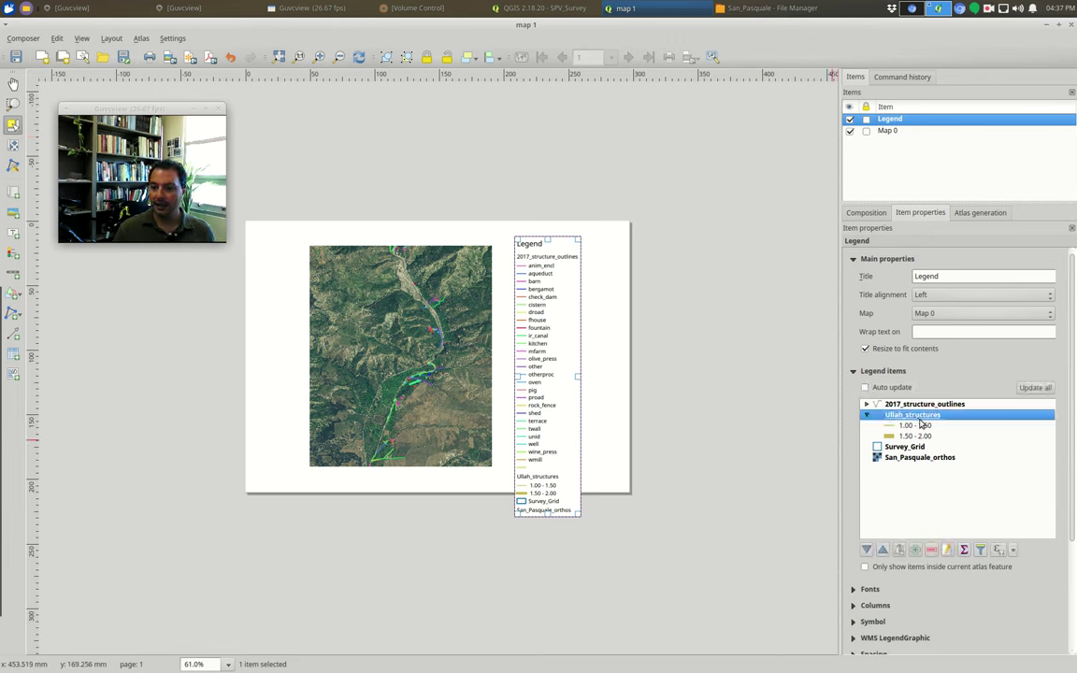
click(931, 551)
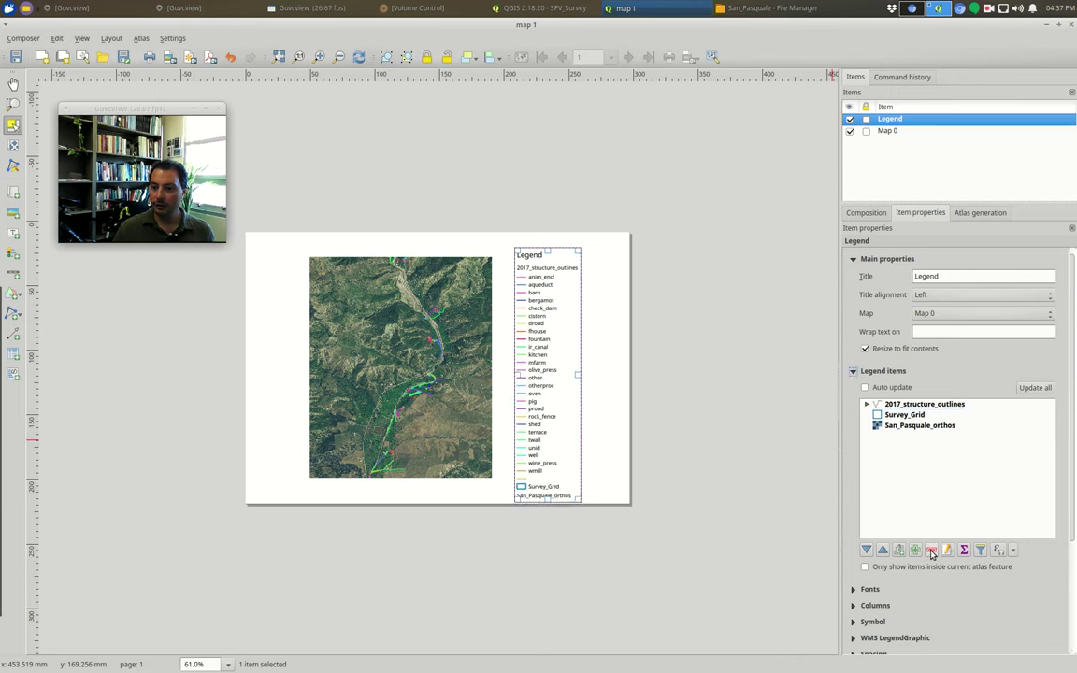
click(932, 426)
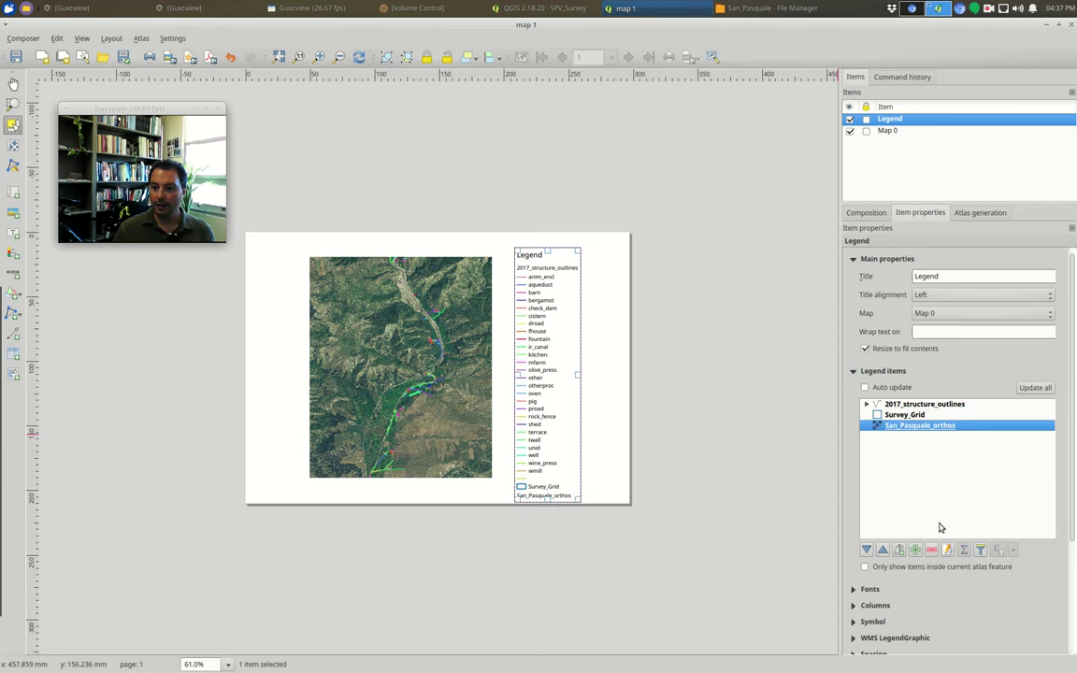
click(931, 550)
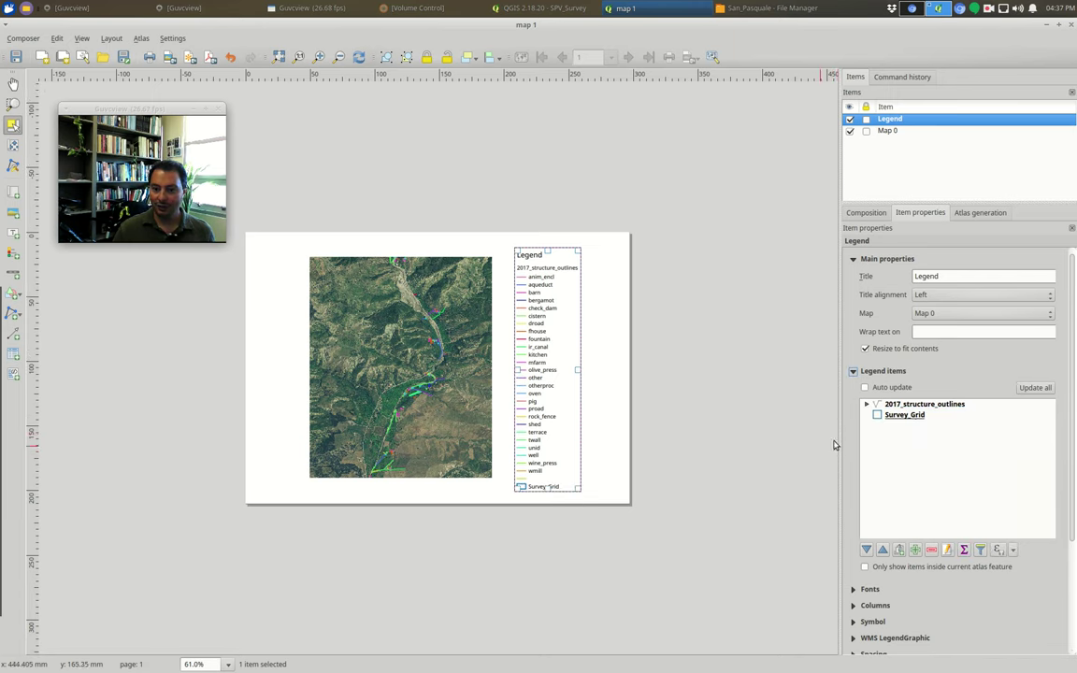
click(913, 417)
click(931, 550)
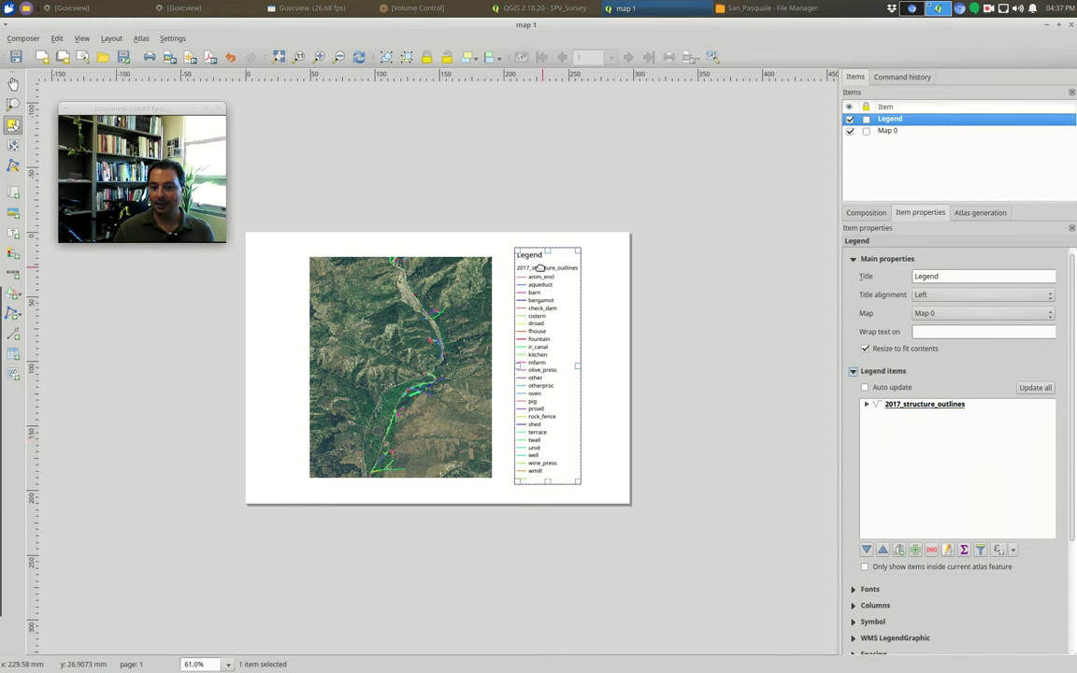
- Expand the 2017_structure_outlines categories and relabel bergamot as 'Bergamot processing'
click(867, 405)
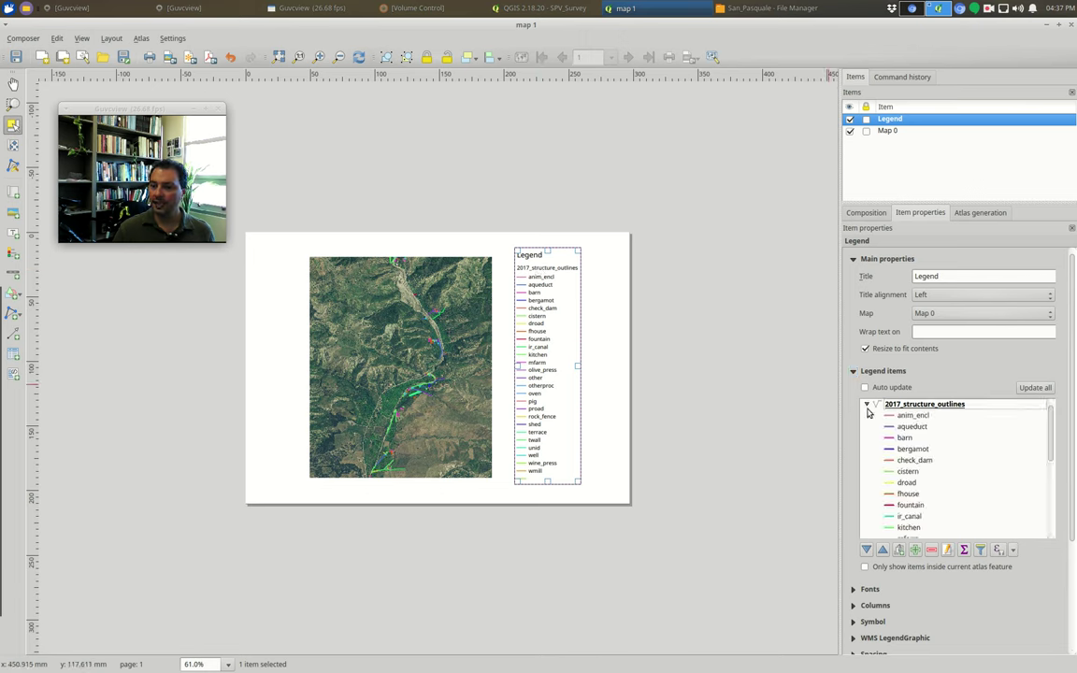
click(914, 449)
double_click(914, 451)
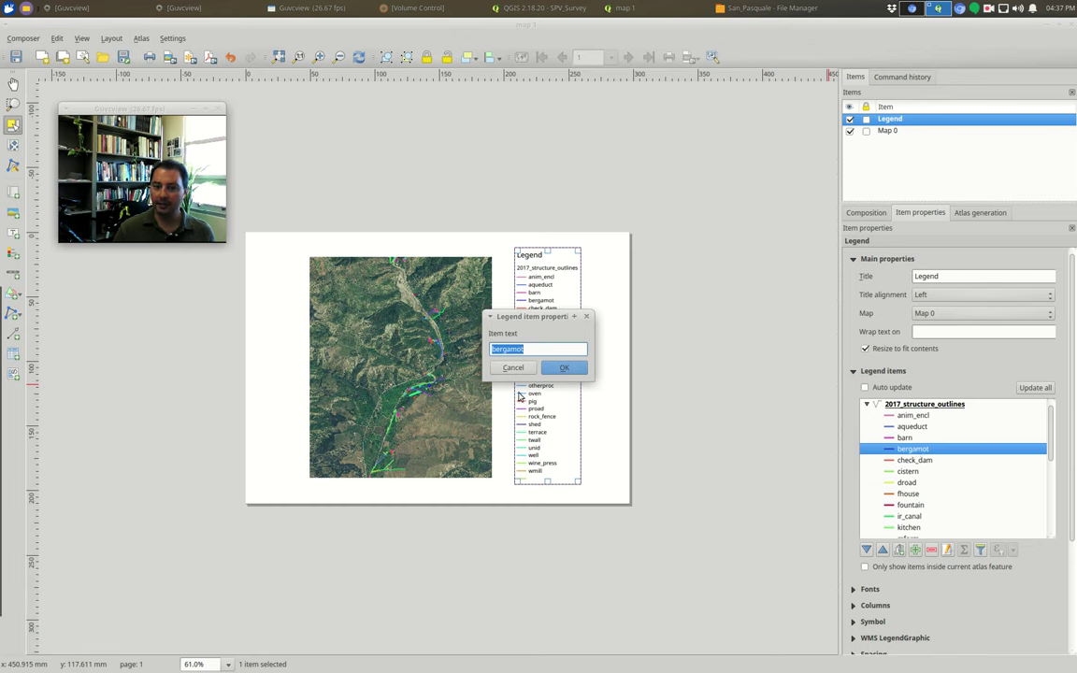
text(Berg)
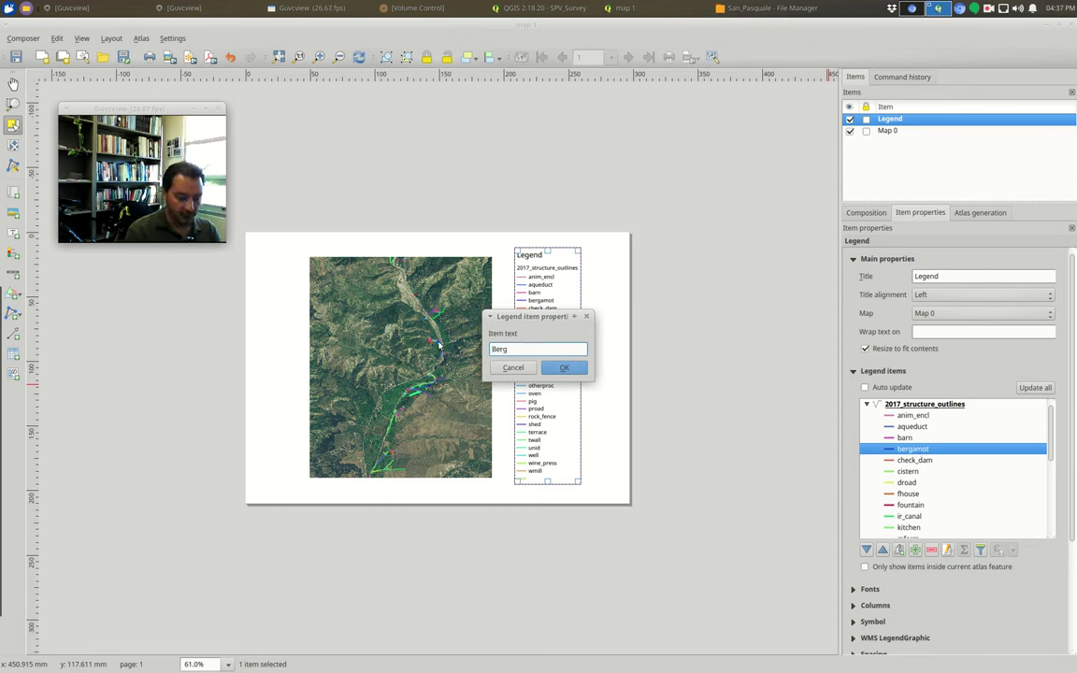
text(amot processing)
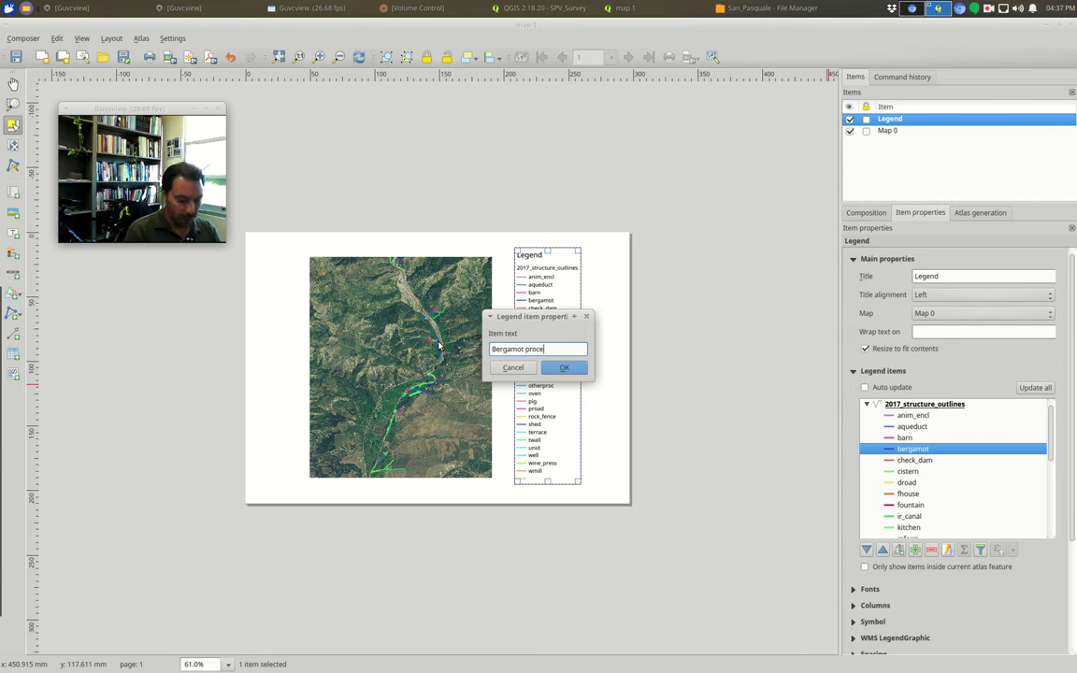
click(577, 371)
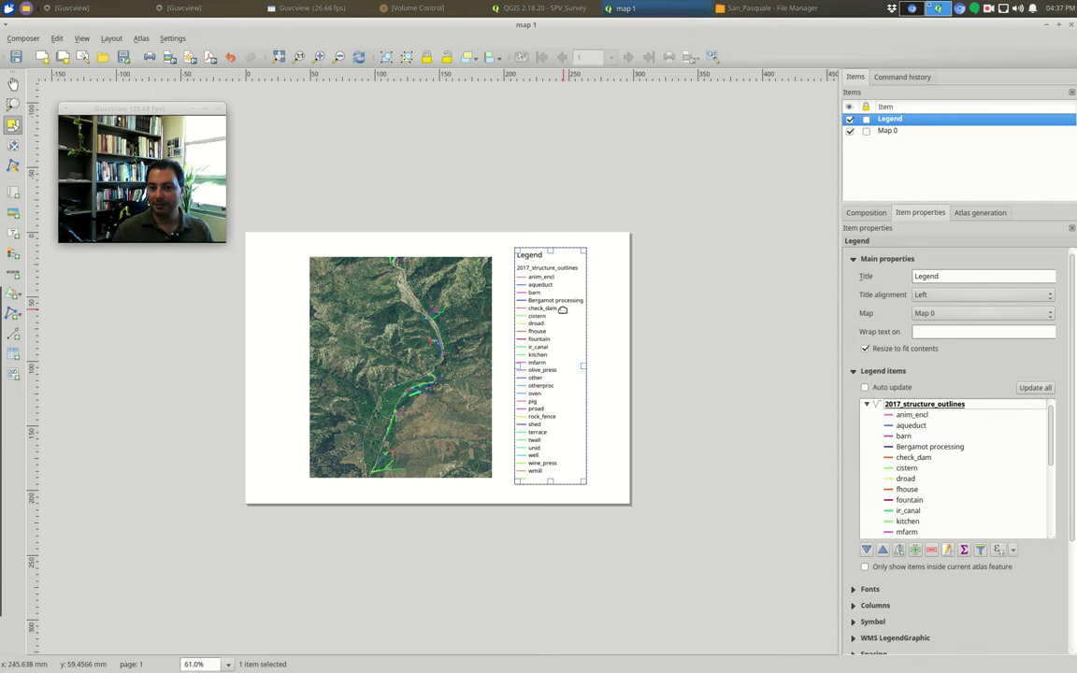
- Rename the anim_encl legend entry to 'Animal Enclosurse'
double_click(913, 416)
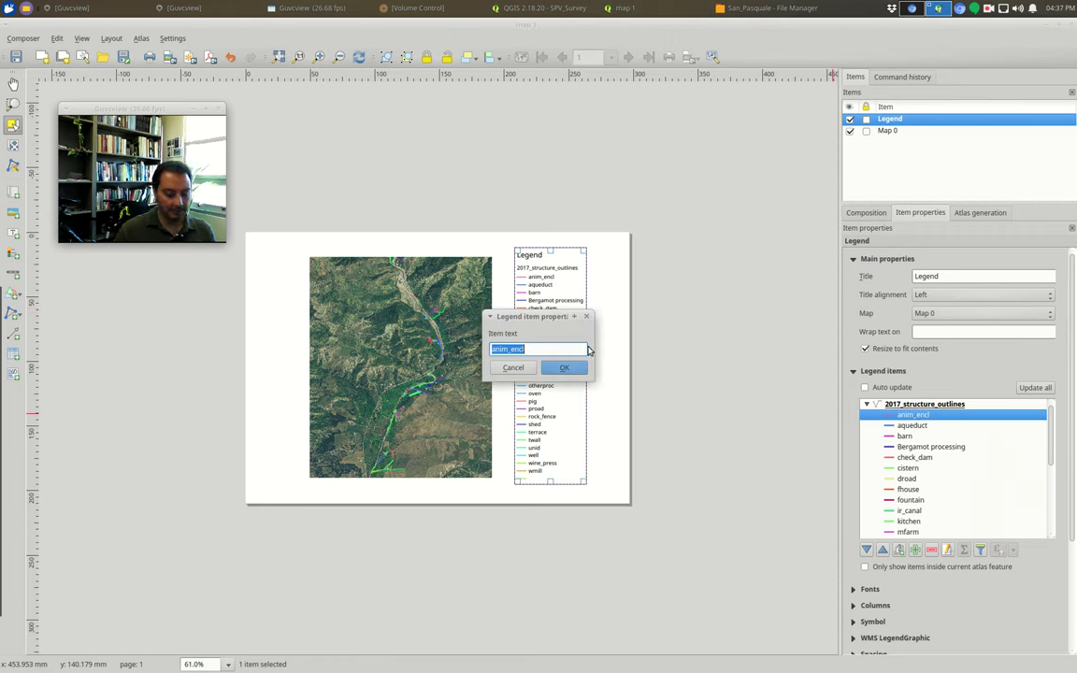
text(A)
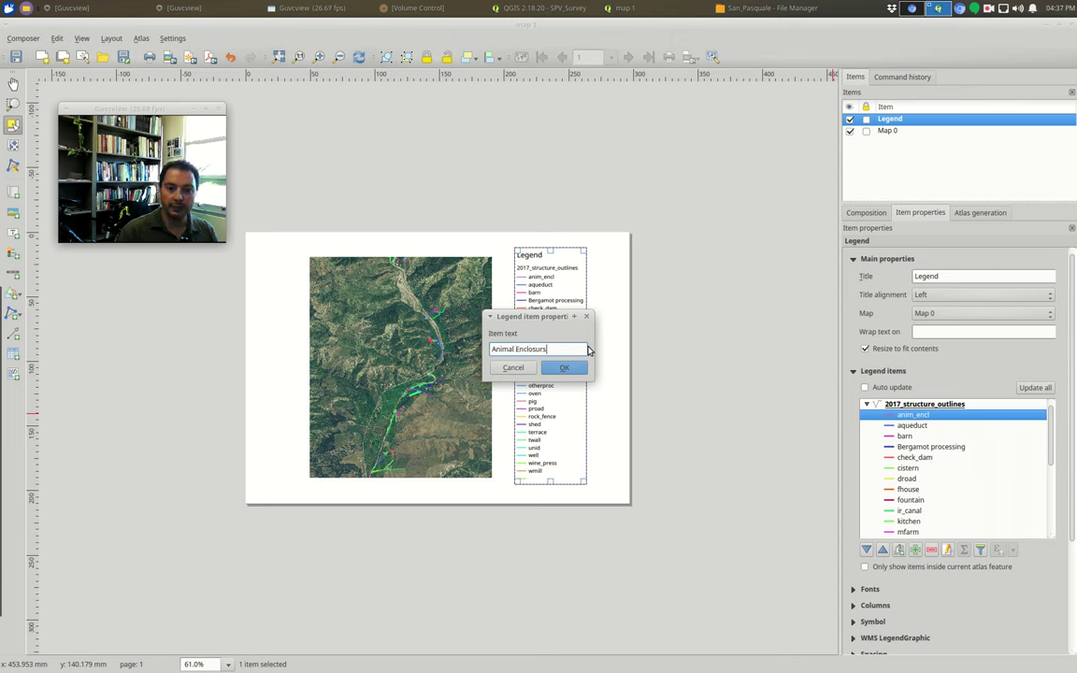
click(564, 368)
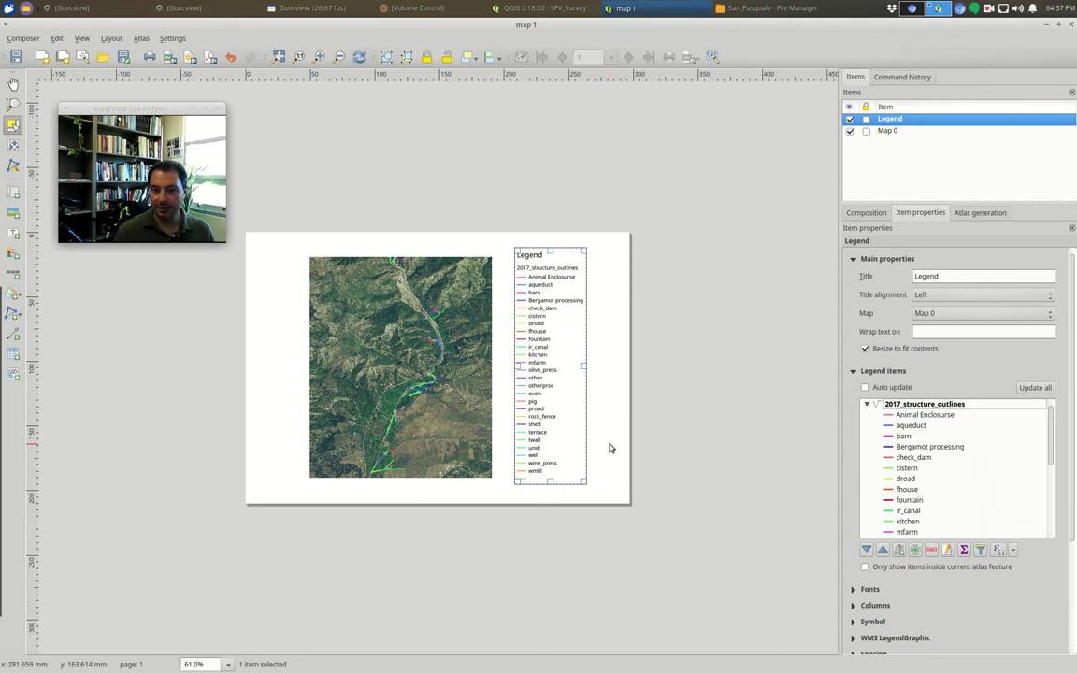
- Remove the aqueduct, fountain, ir_canal and unid entries from the legend
click(912, 425)
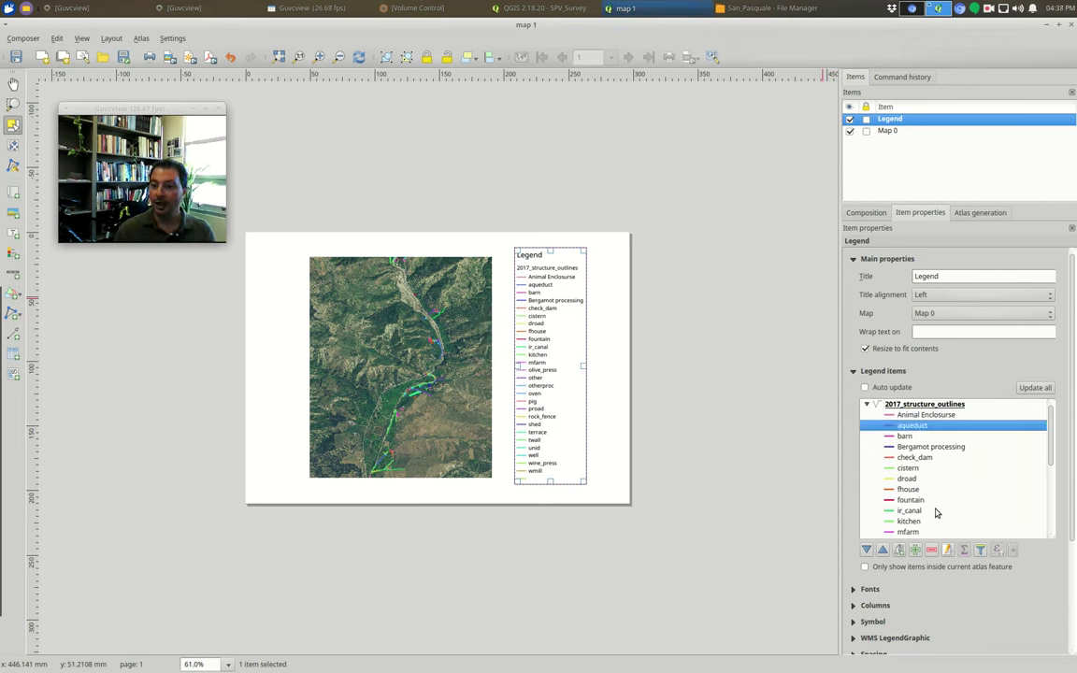
click(931, 550)
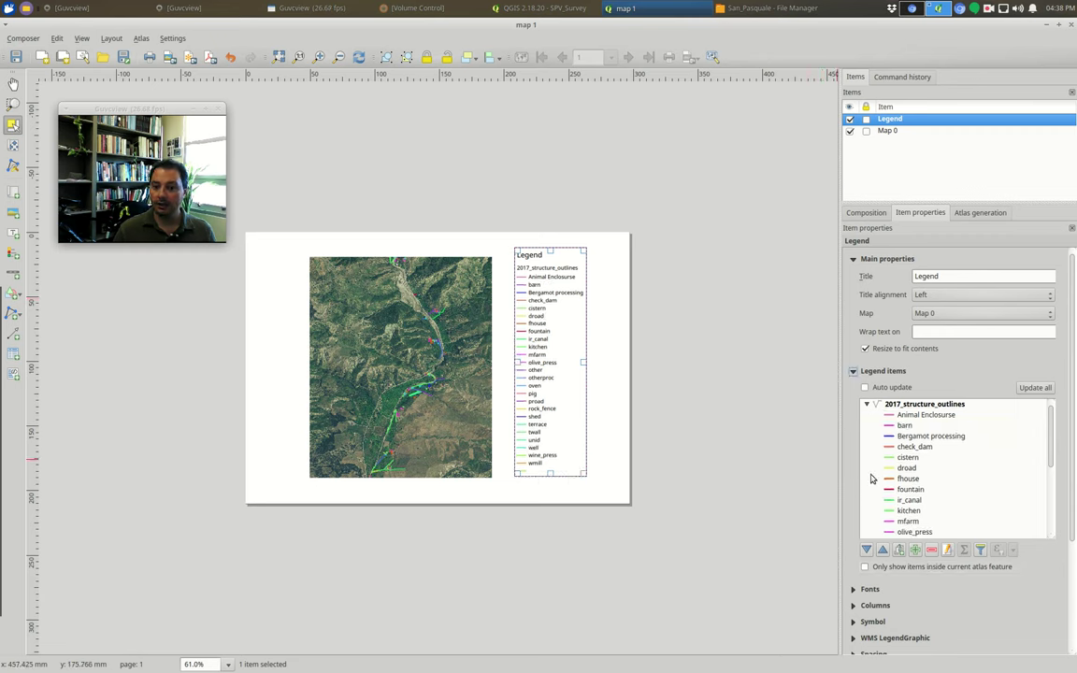
click(903, 490)
click(931, 550)
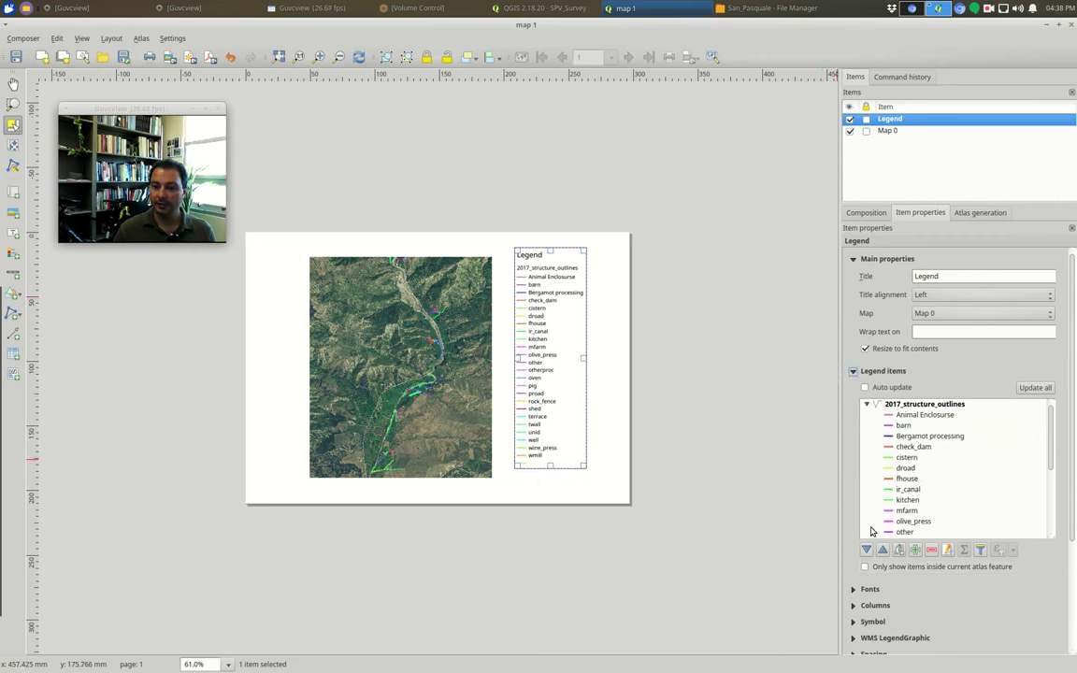
click(930, 549)
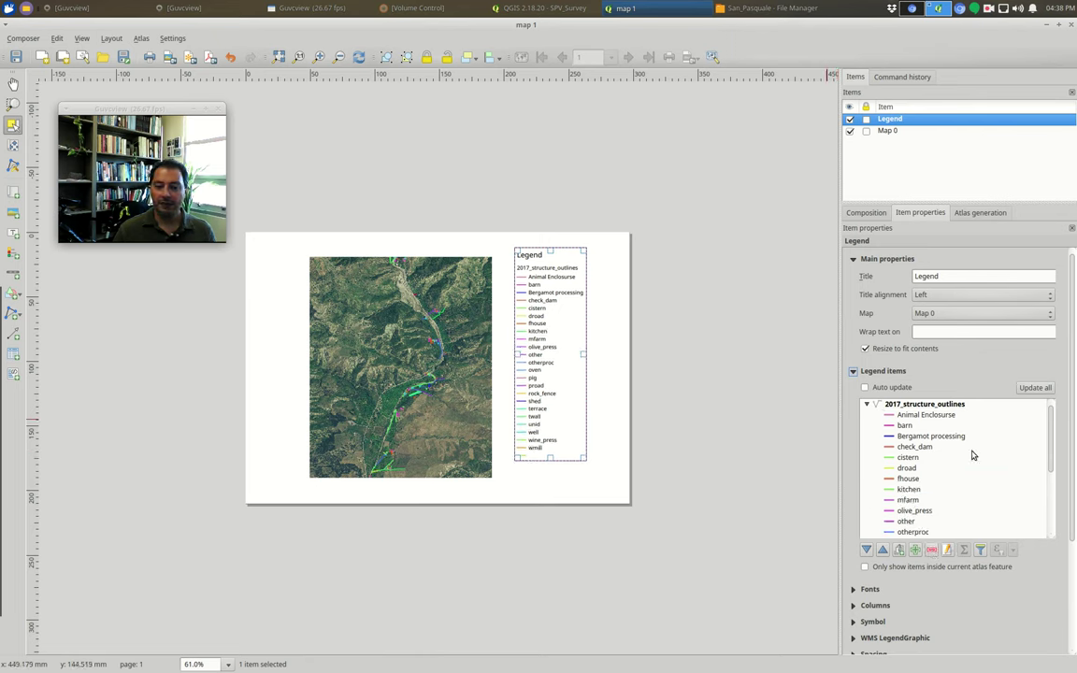
scroll(950, 485, down, 2)
scroll(944, 487, down, 3)
click(906, 456)
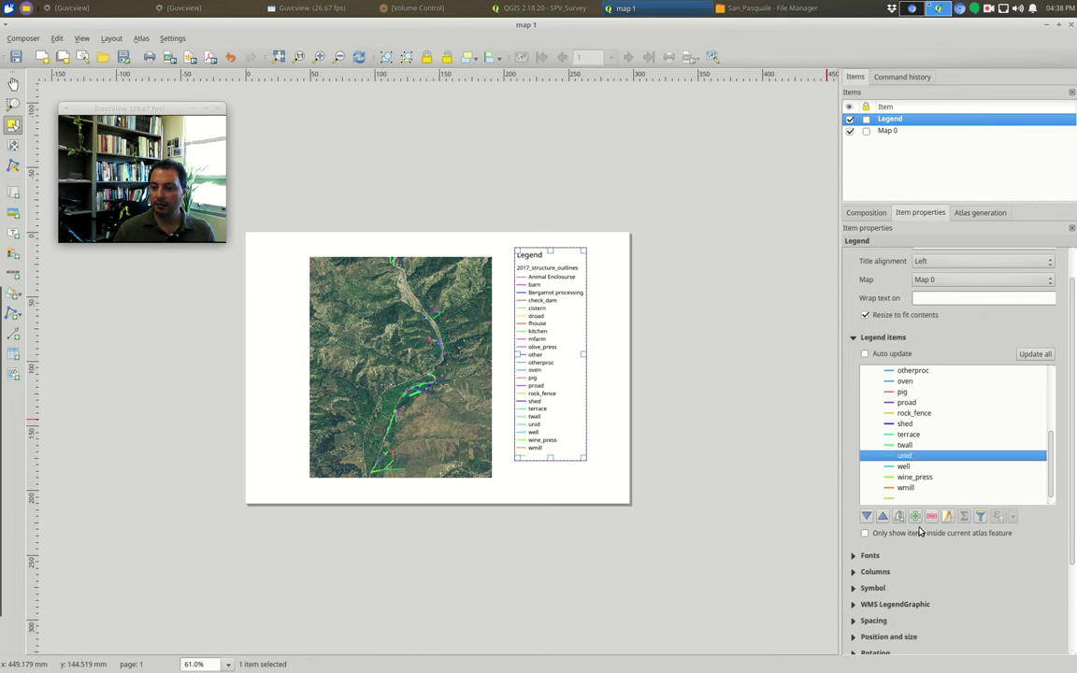
click(931, 516)
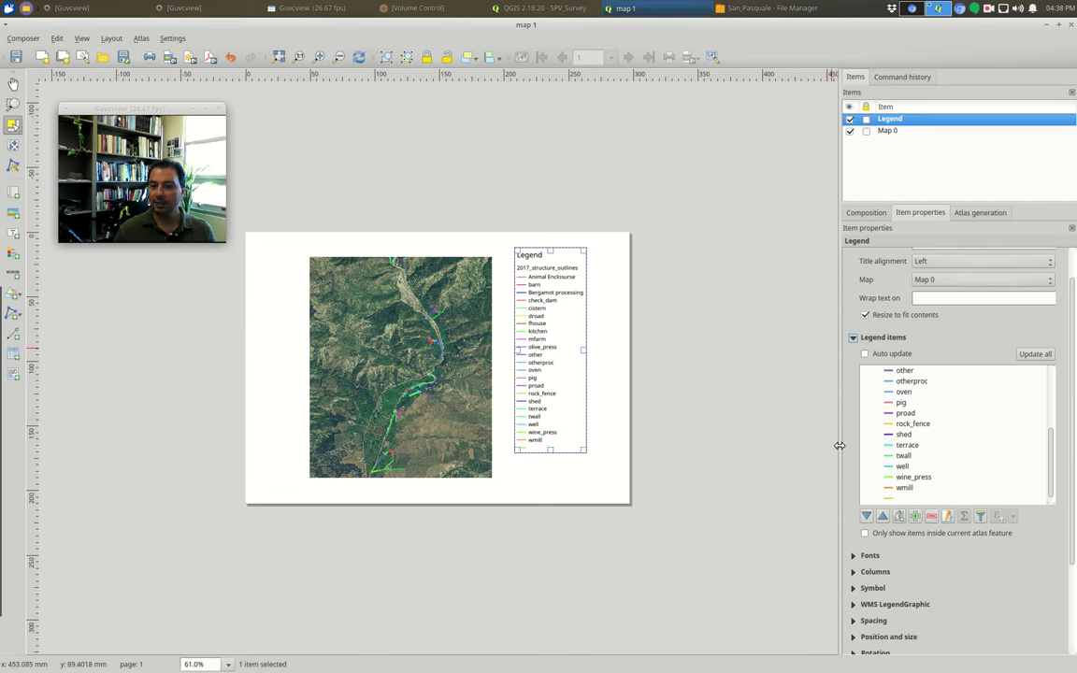
click(565, 9)
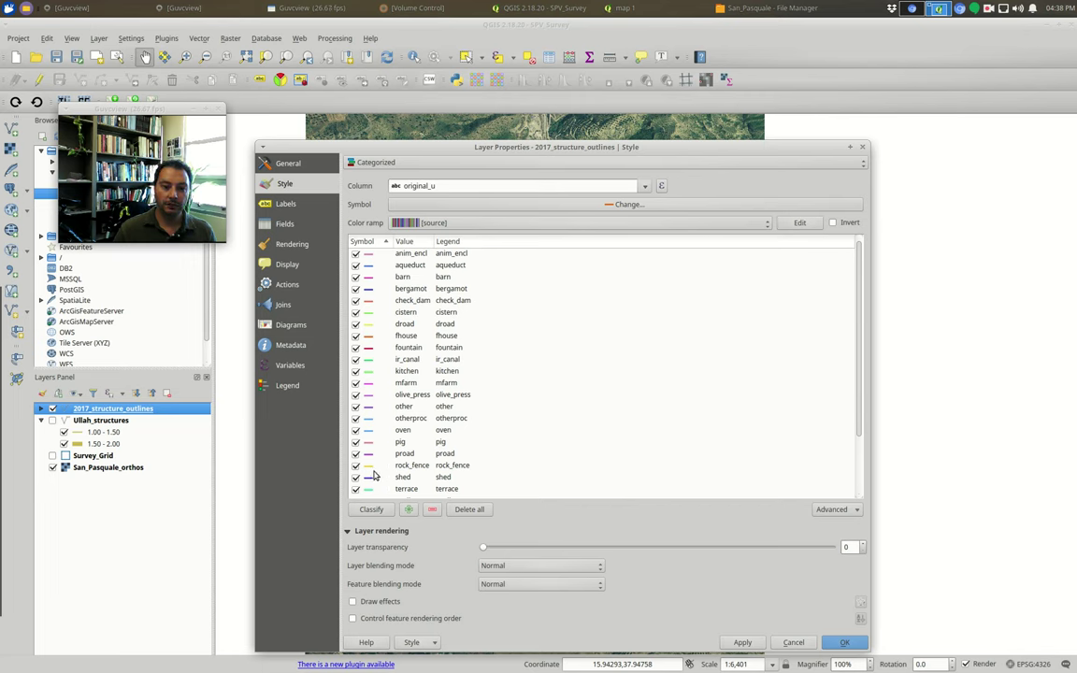
- Colour the twall category's line symbol green #33a02c
scroll(374, 482, down, 2)
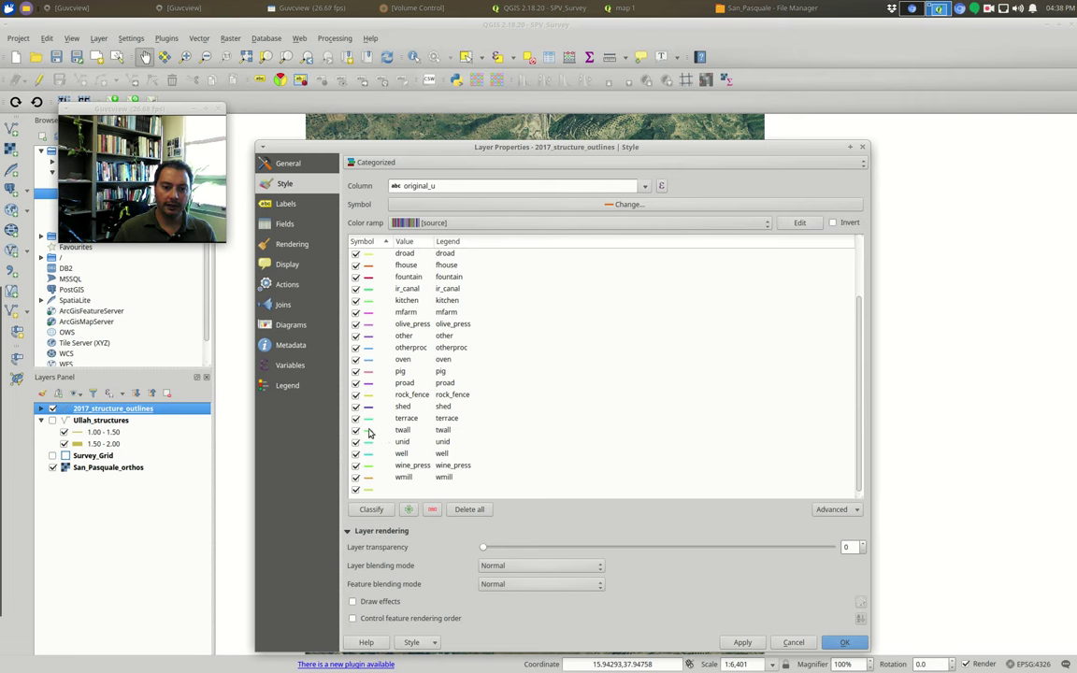
click(369, 429)
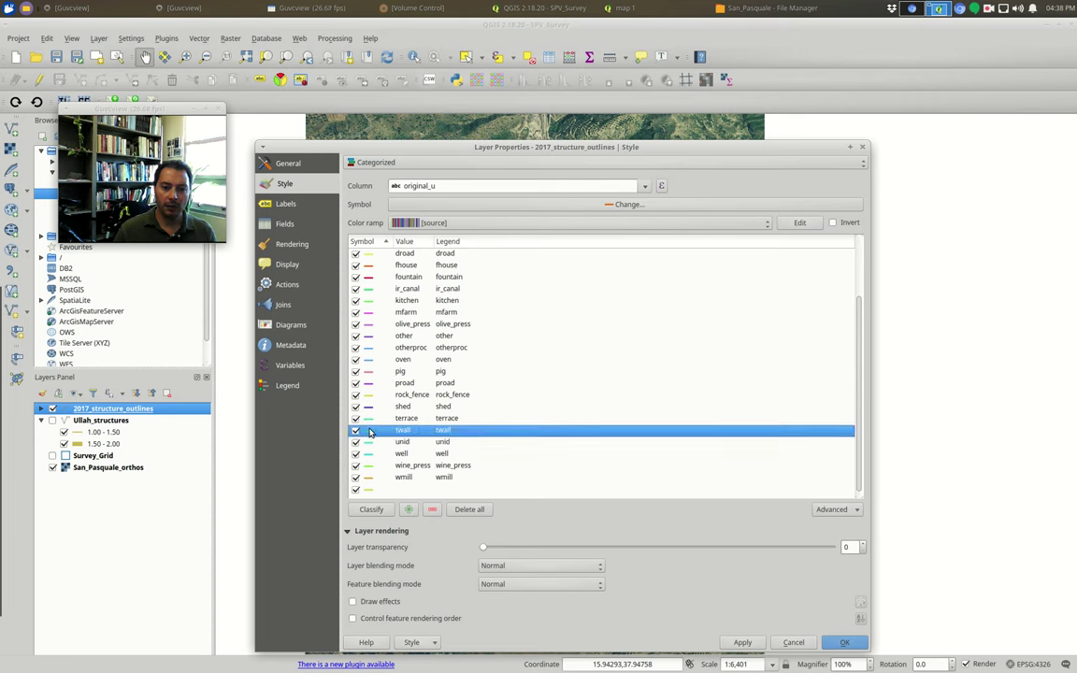
double_click(370, 431)
click(291, 533)
scroll(697, 517, down, 3)
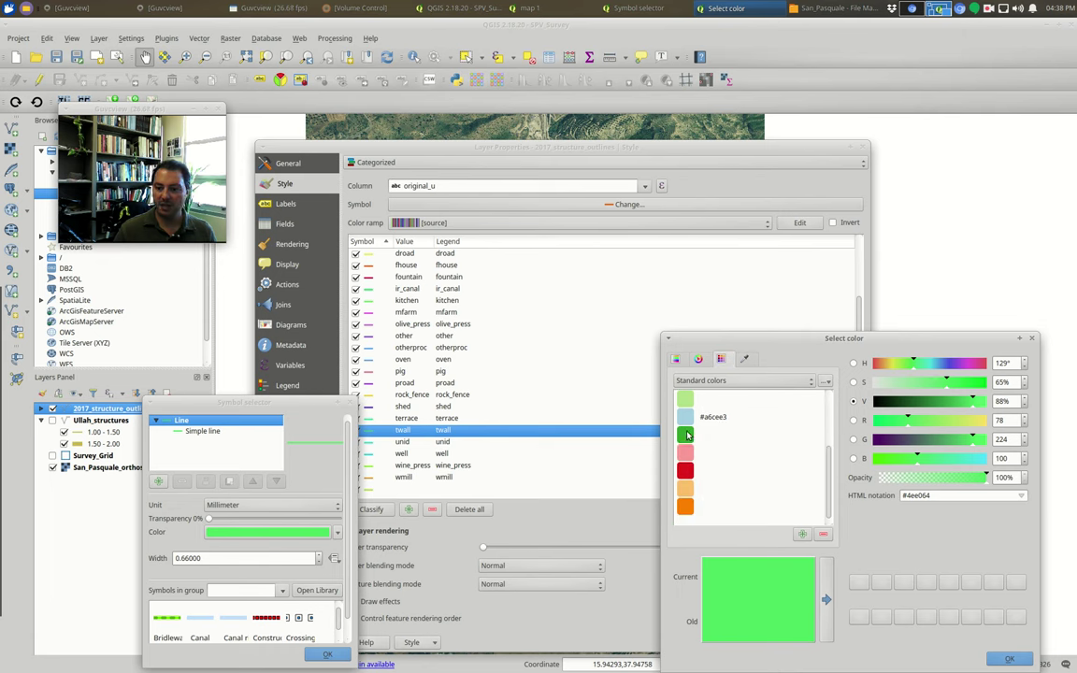
click(685, 435)
click(394, 372)
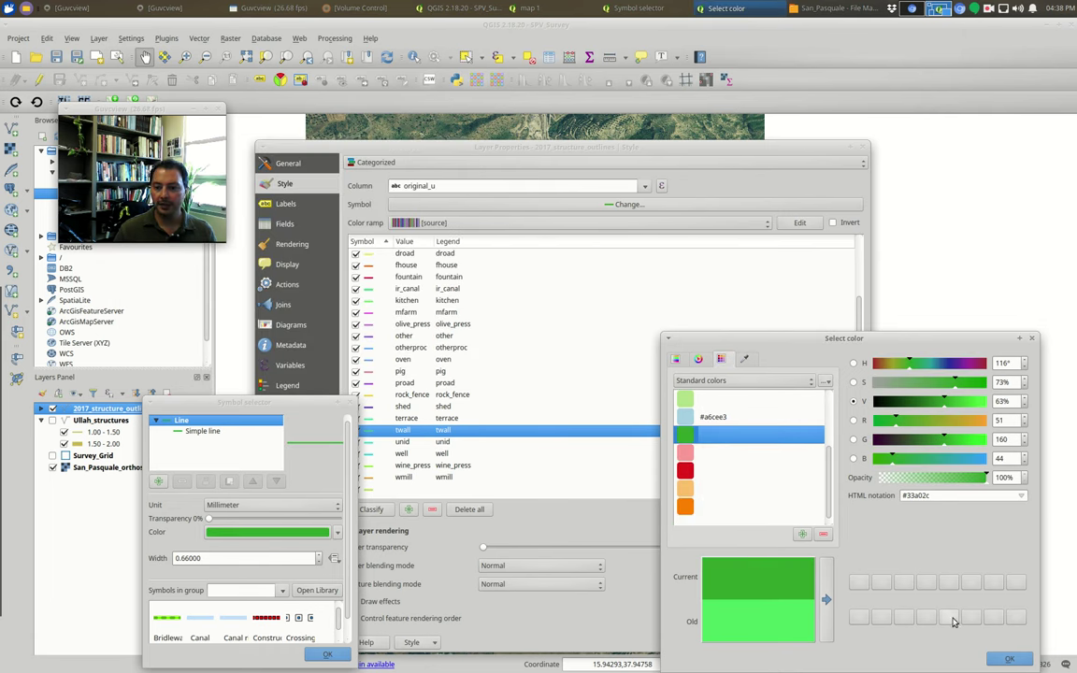
click(1006, 660)
click(328, 654)
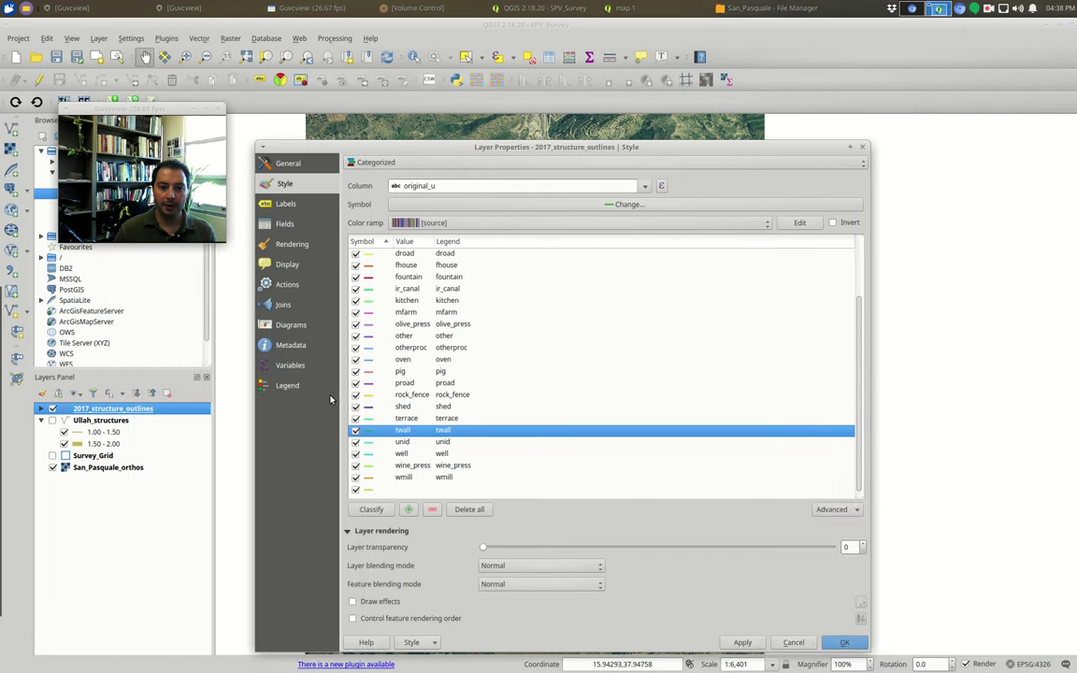
- Give the terrace category the same green #33a02c and apply the changes
double_click(368, 418)
click(323, 537)
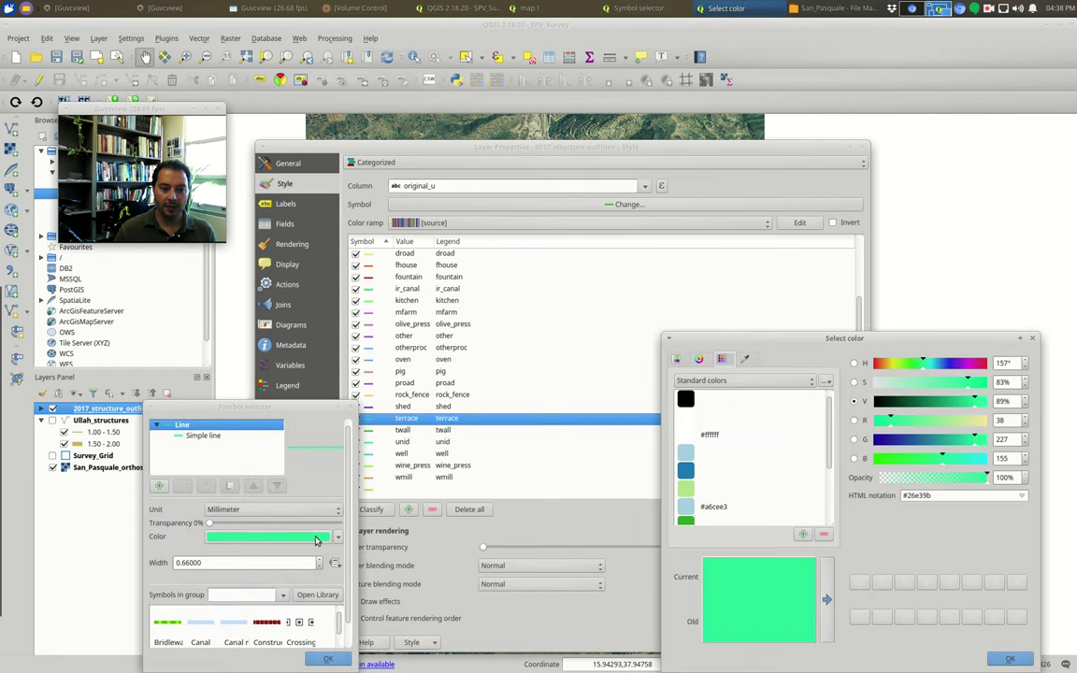
click(693, 472)
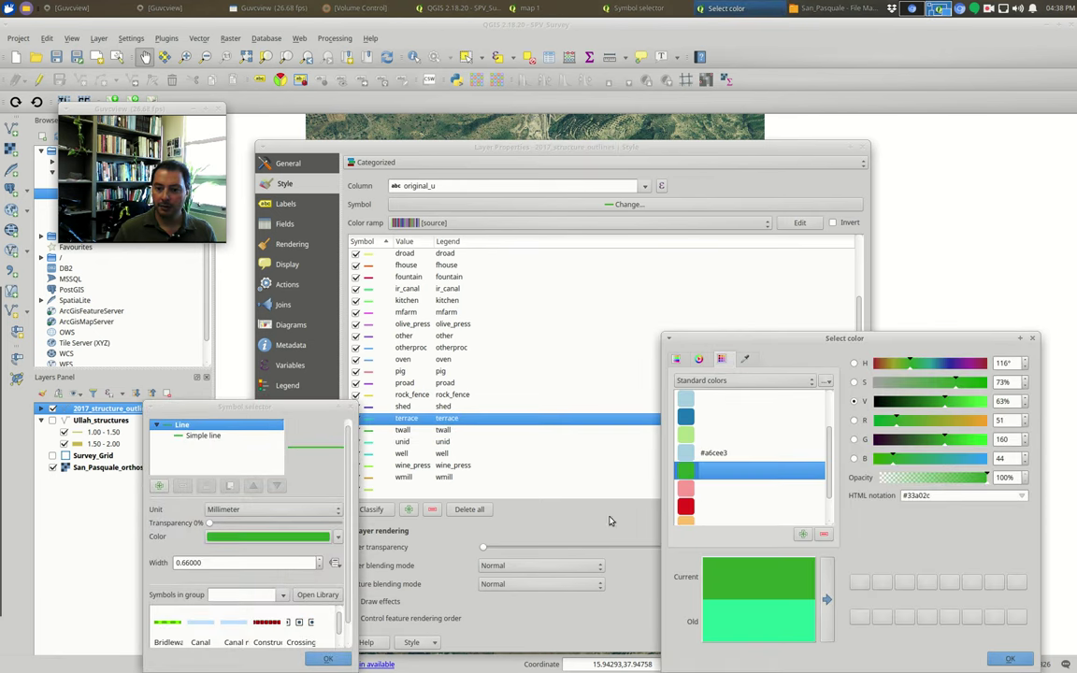
click(1009, 659)
click(344, 657)
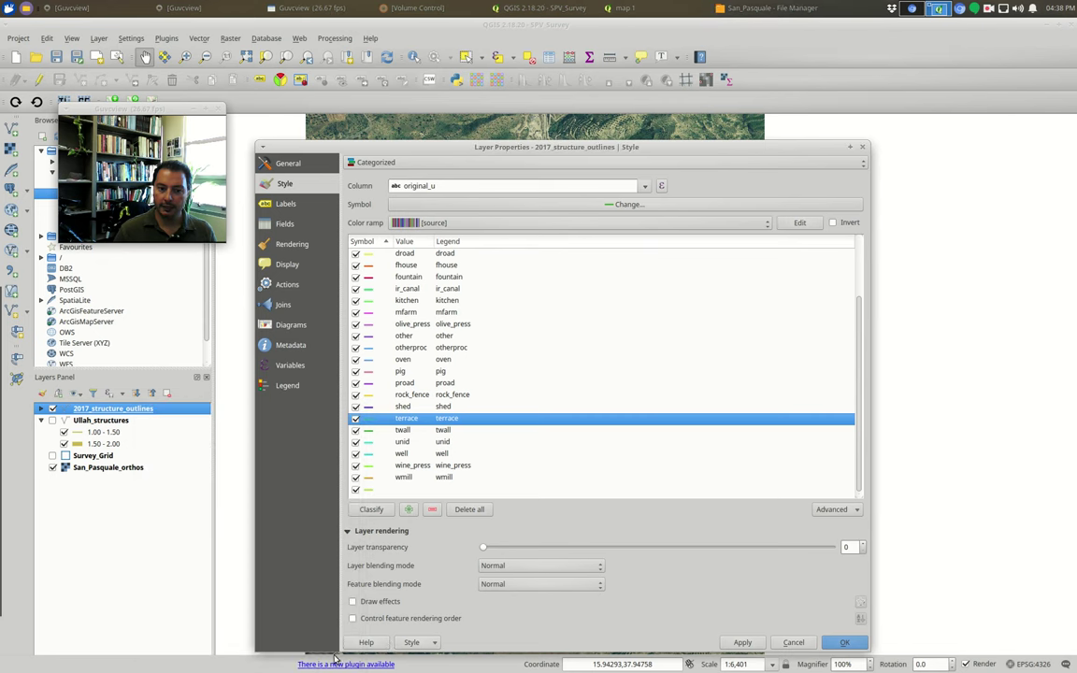
click(845, 641)
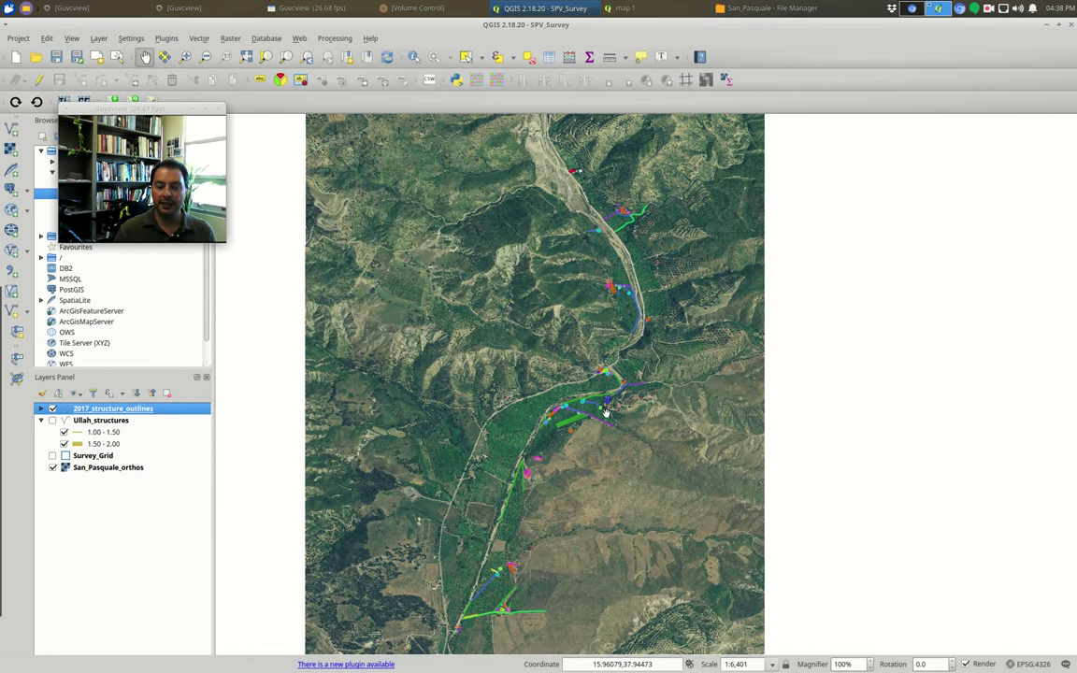
- Remove the twall entry from the composer legend
click(625, 8)
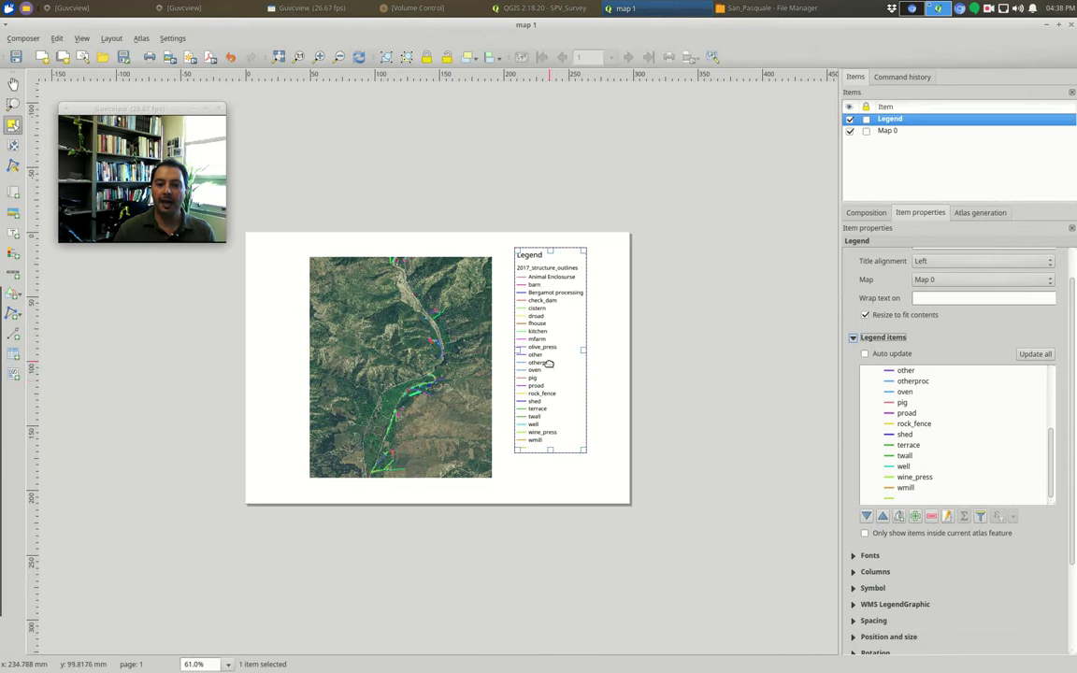
scroll(907, 451, down, 1)
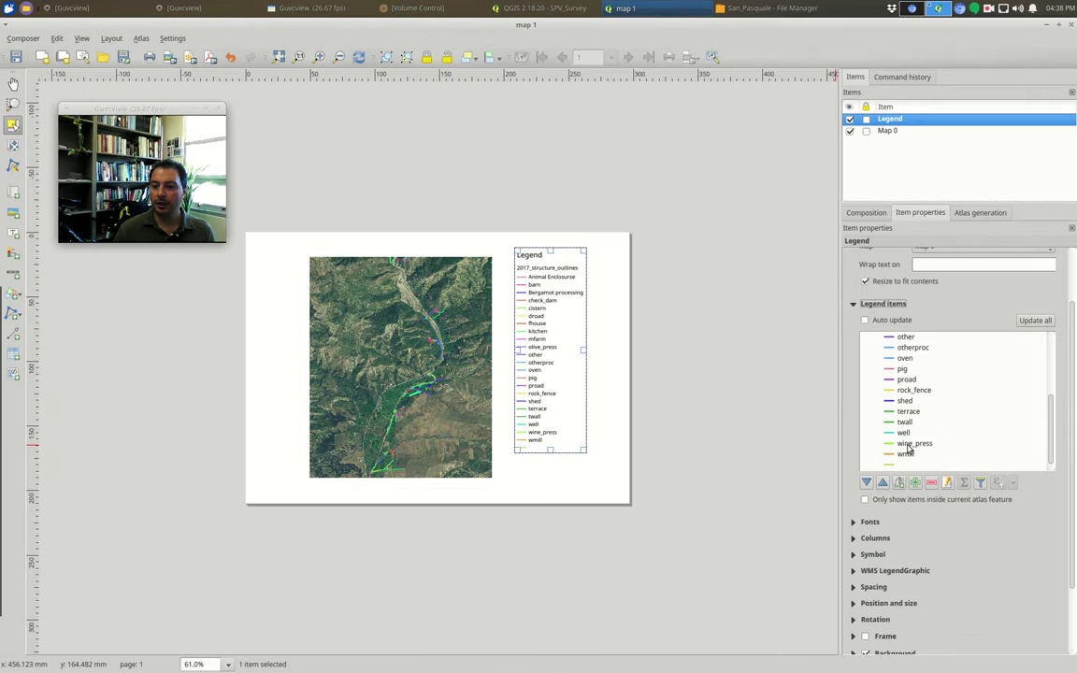
click(906, 425)
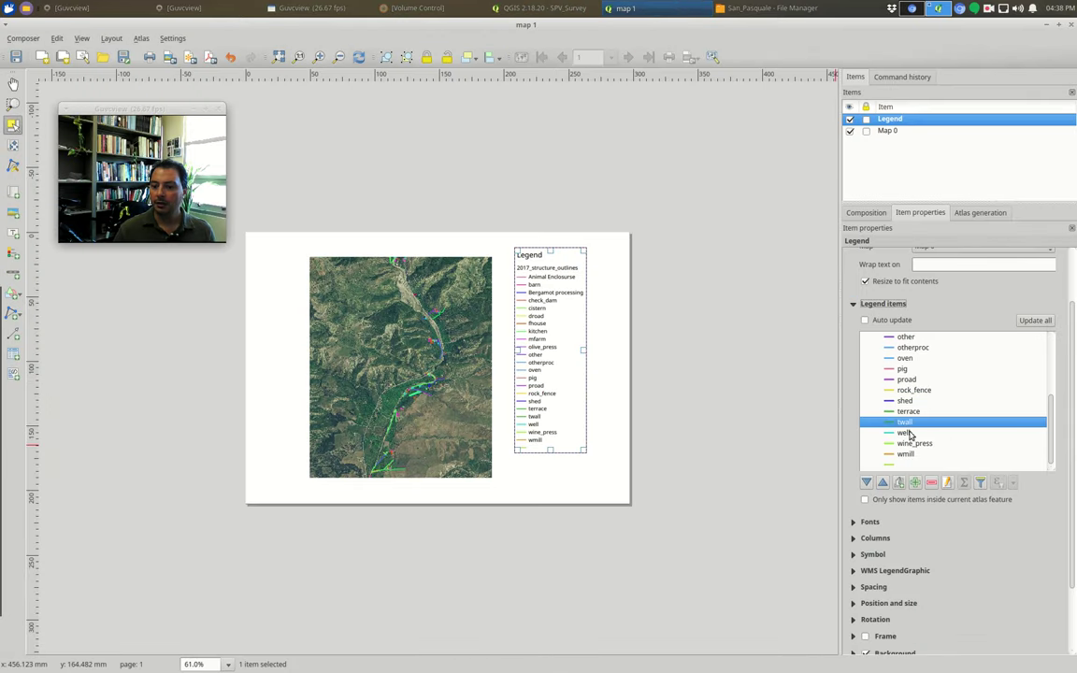
click(934, 485)
- Rename the terrace legend entry to 'Terraces and walls'
click(910, 425)
double_click(910, 425)
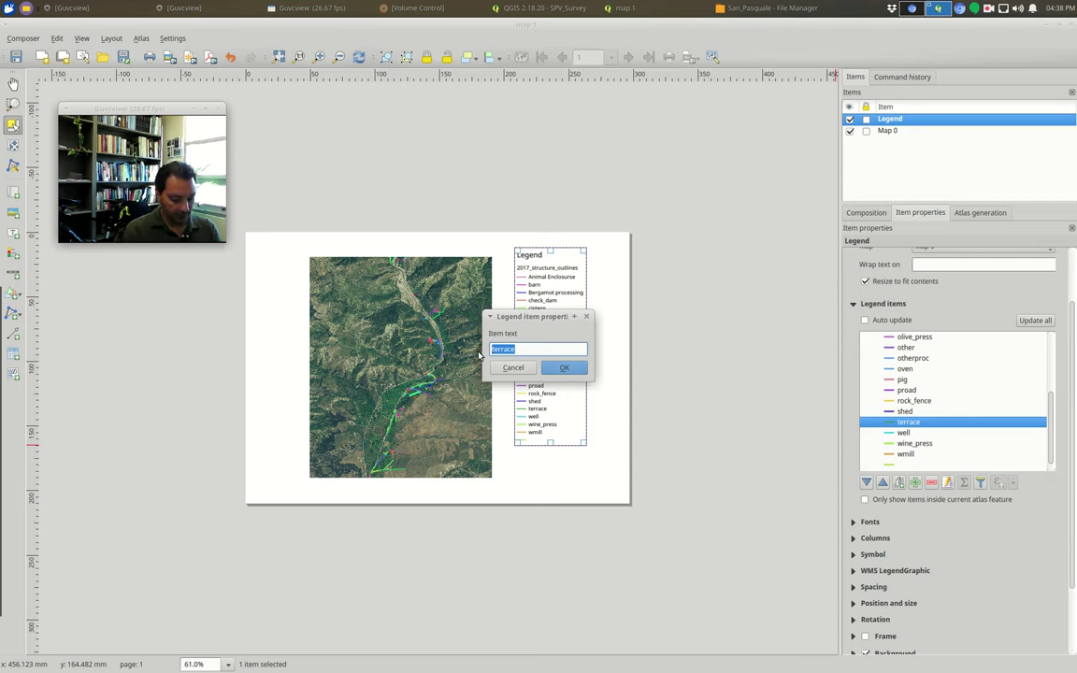
text(Terrace)
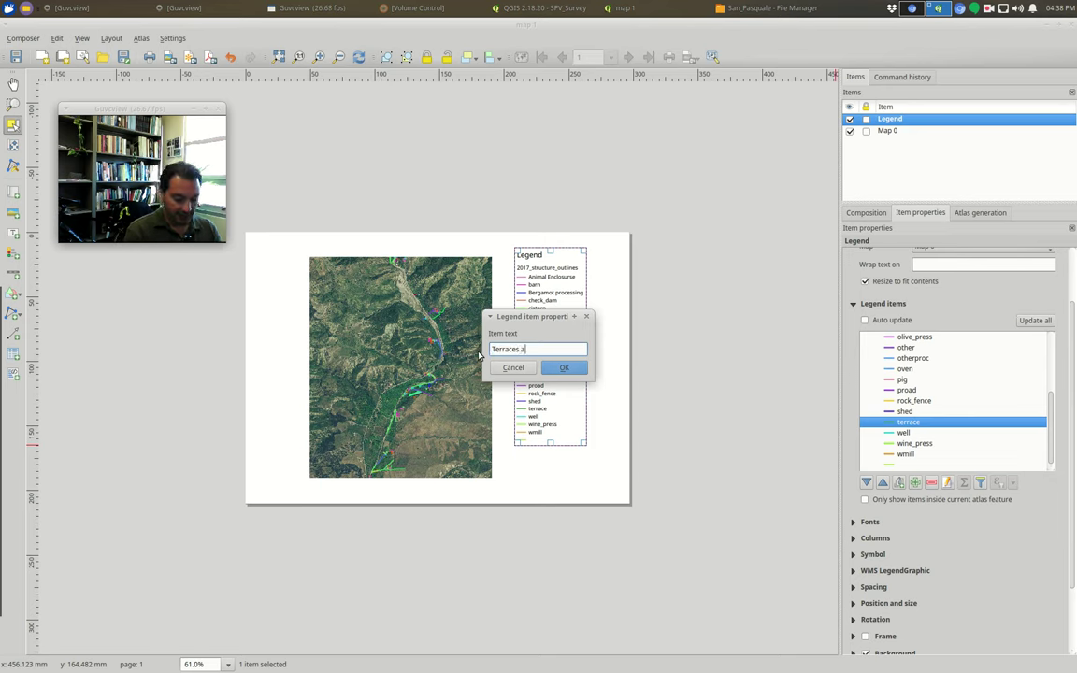
key(Return)
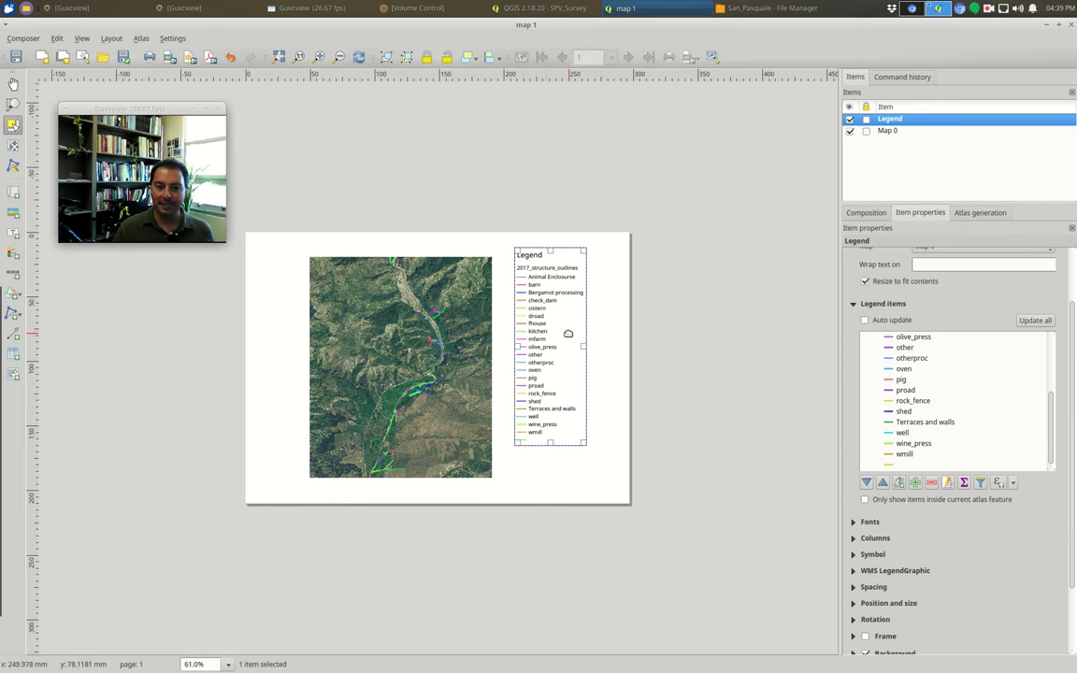
- Nudge the legend slightly lower beside the map, then select the Map 0 frame
drag(567, 325, 566, 346)
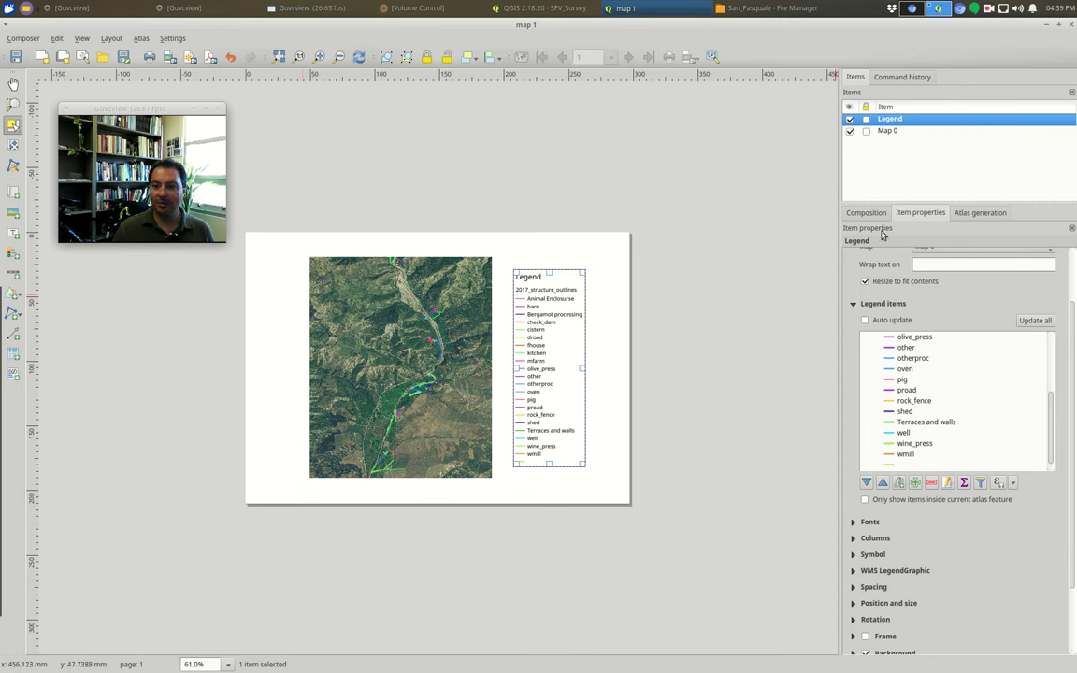
click(884, 131)
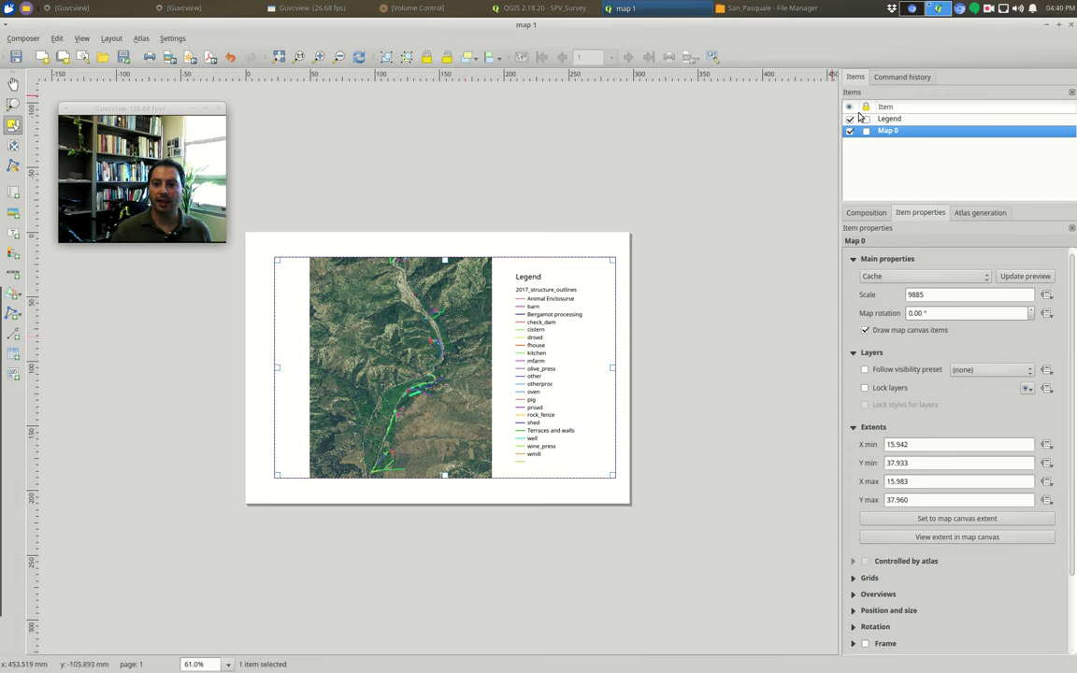
click(988, 8)
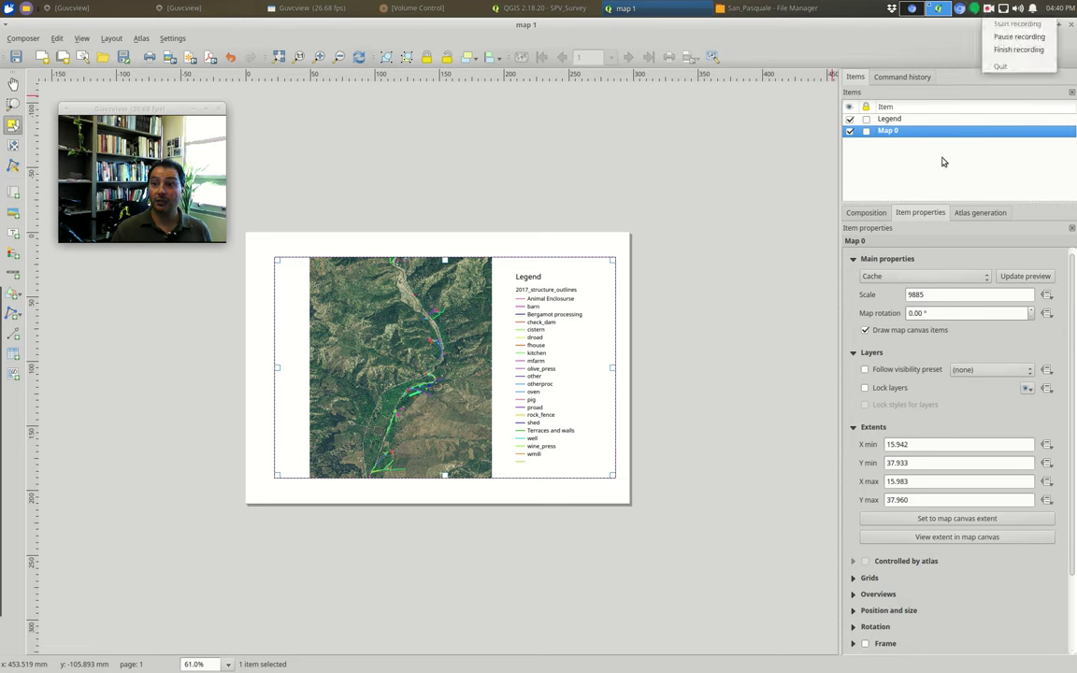